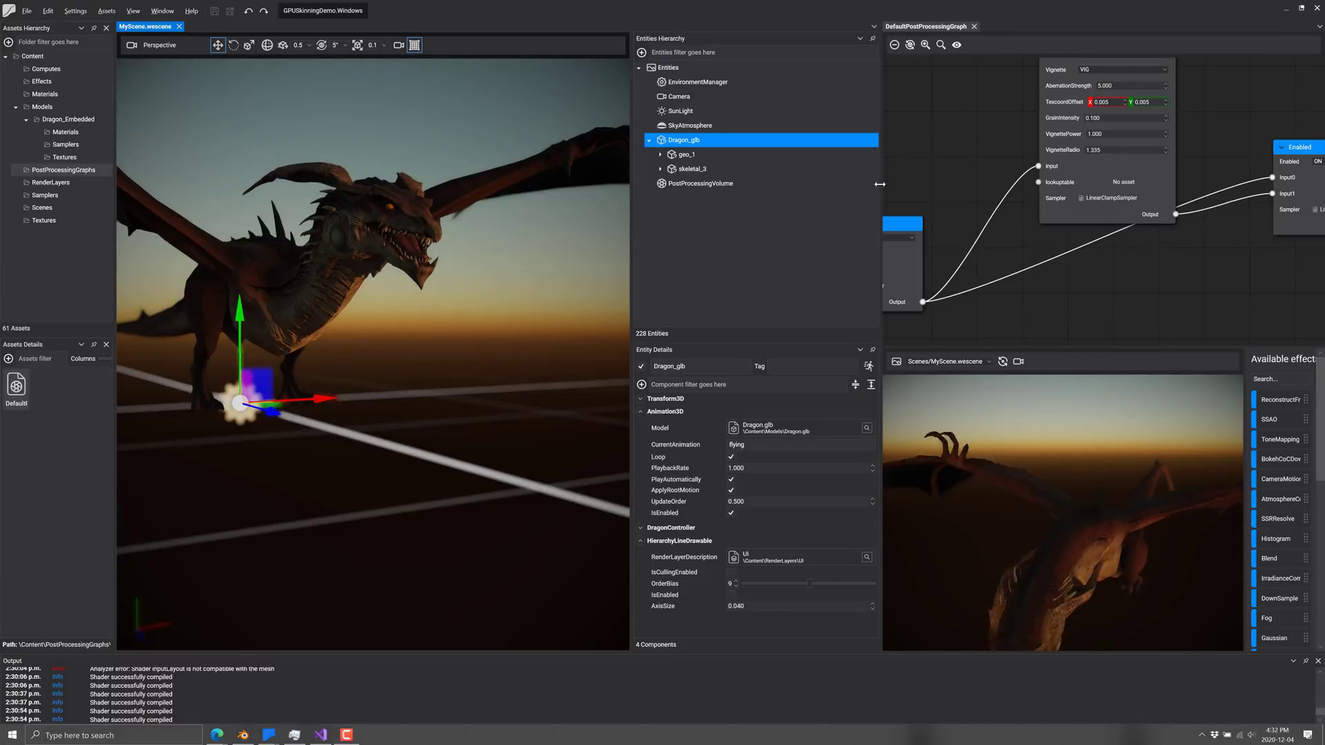
Drag the Entities Hierarchy splitter left to widen the post-processing graph and scene preview panels.
{"action": "left_click_drag", "start_coordinate": [880, 183], "coordinate": [787, 207]}
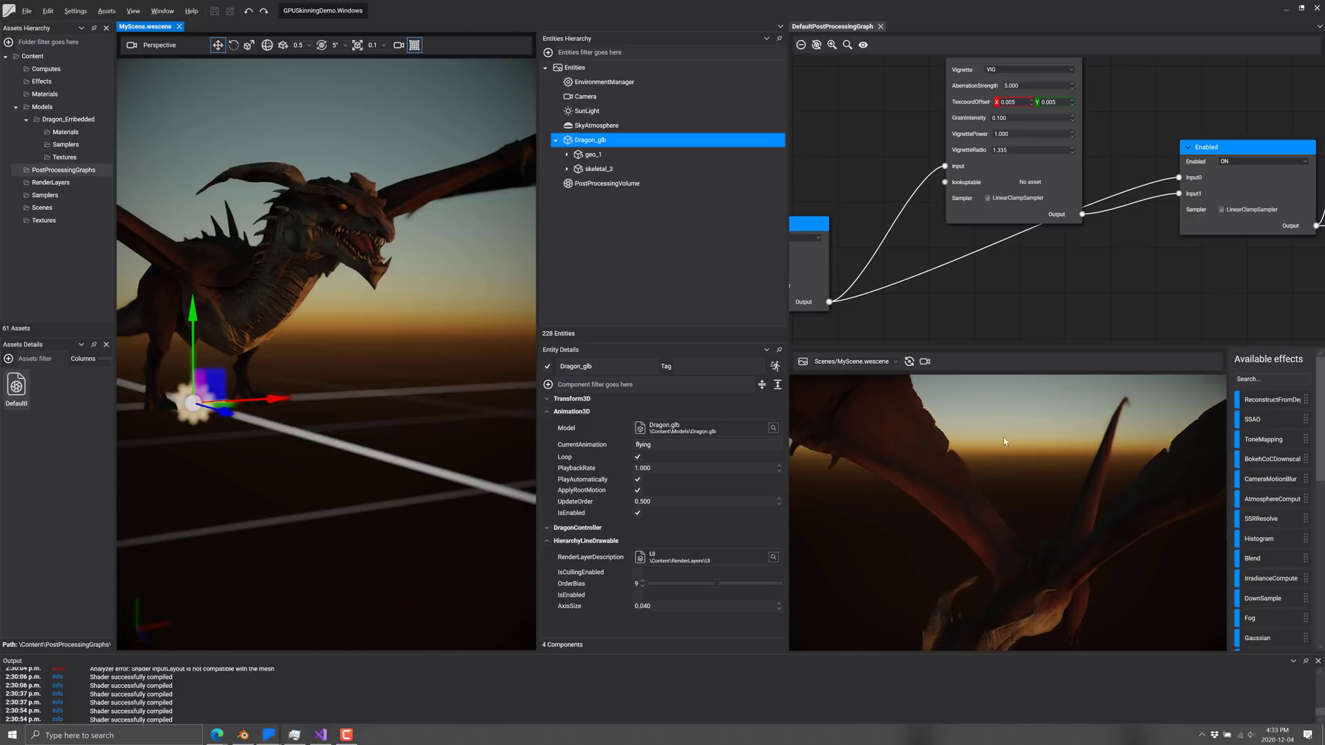
Zoom and pan the dragon's post-processing graph to the Fog node, then add a ToneMapping effect node.
{"action": "scroll", "coordinate": [1284, 476], "scroll_direction": "down", "scroll_amount": 5}
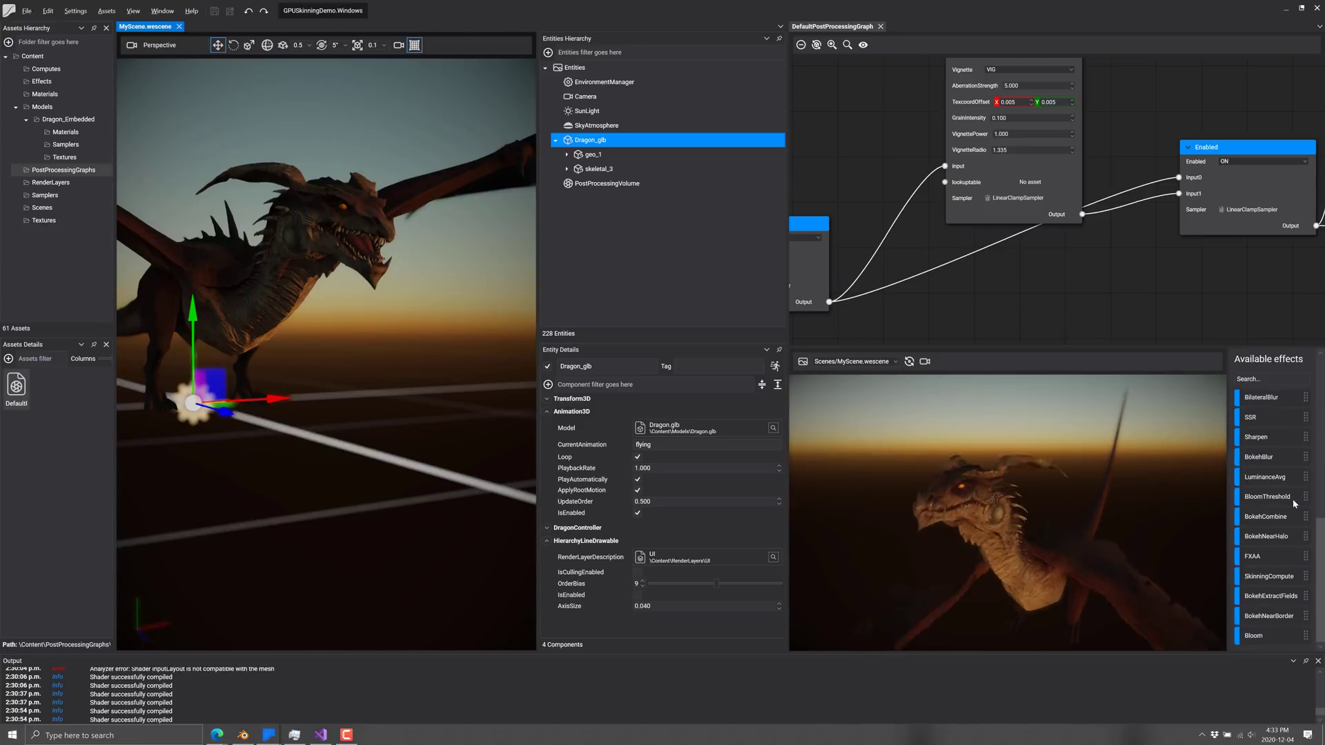
{"action": "scroll", "coordinate": [1290, 491], "scroll_direction": "up", "scroll_amount": 5}
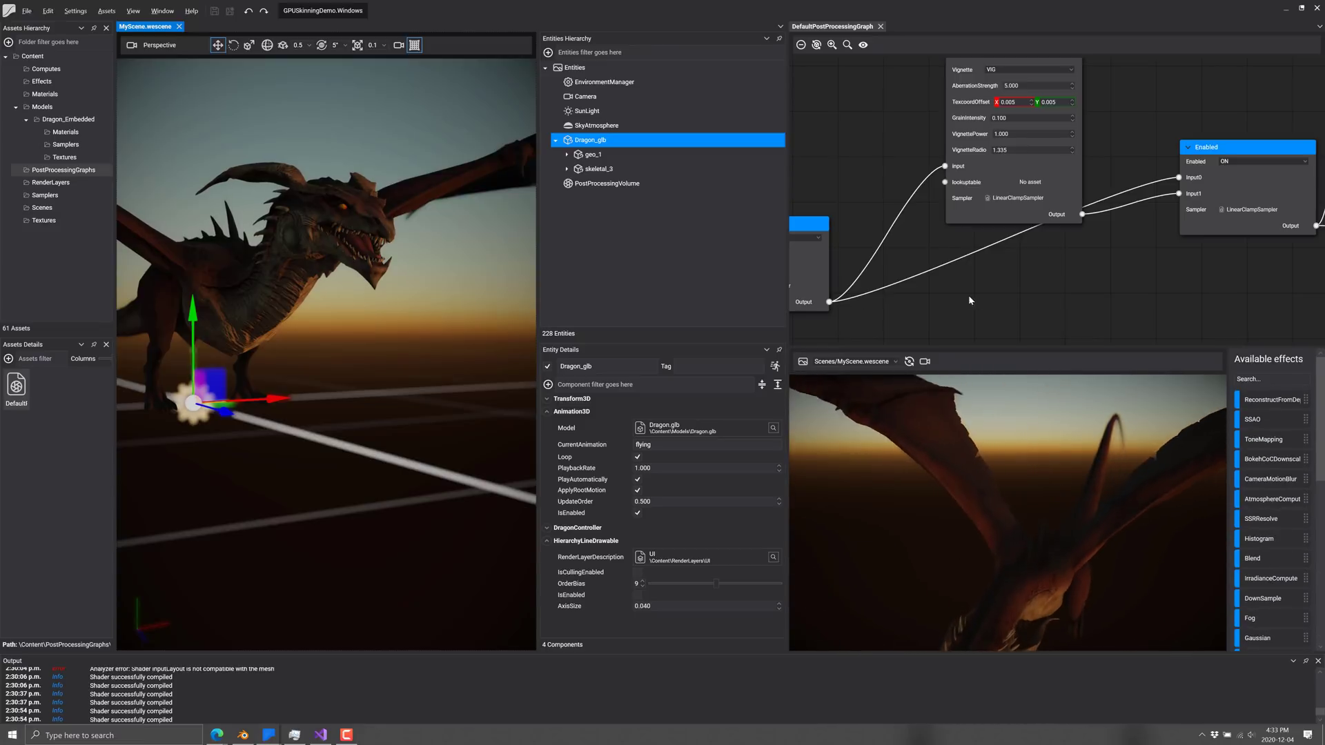
{"action": "scroll", "coordinate": [974, 214], "scroll_direction": "down", "scroll_amount": 3}
{"action": "scroll", "coordinate": [974, 209], "scroll_direction": "down", "scroll_amount": 4}
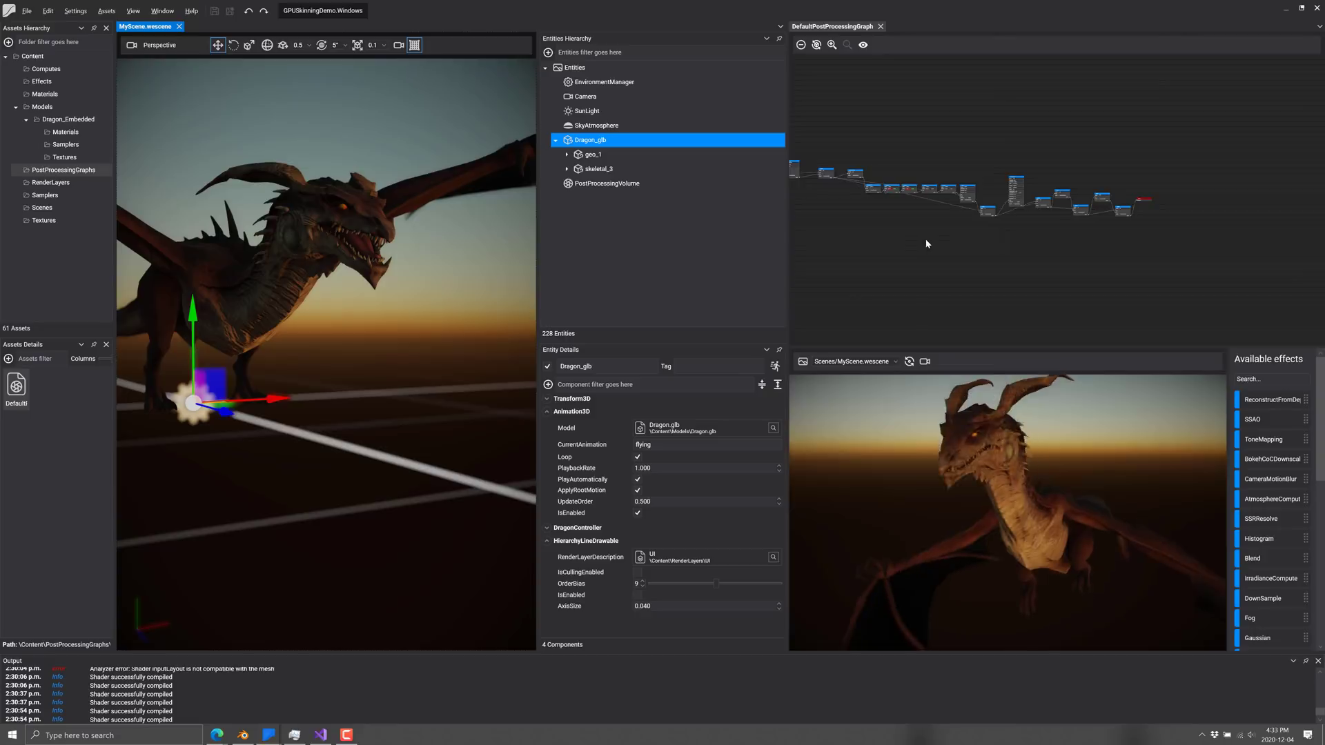
{"action": "scroll", "coordinate": [1015, 251], "scroll_direction": "up", "scroll_amount": 8}
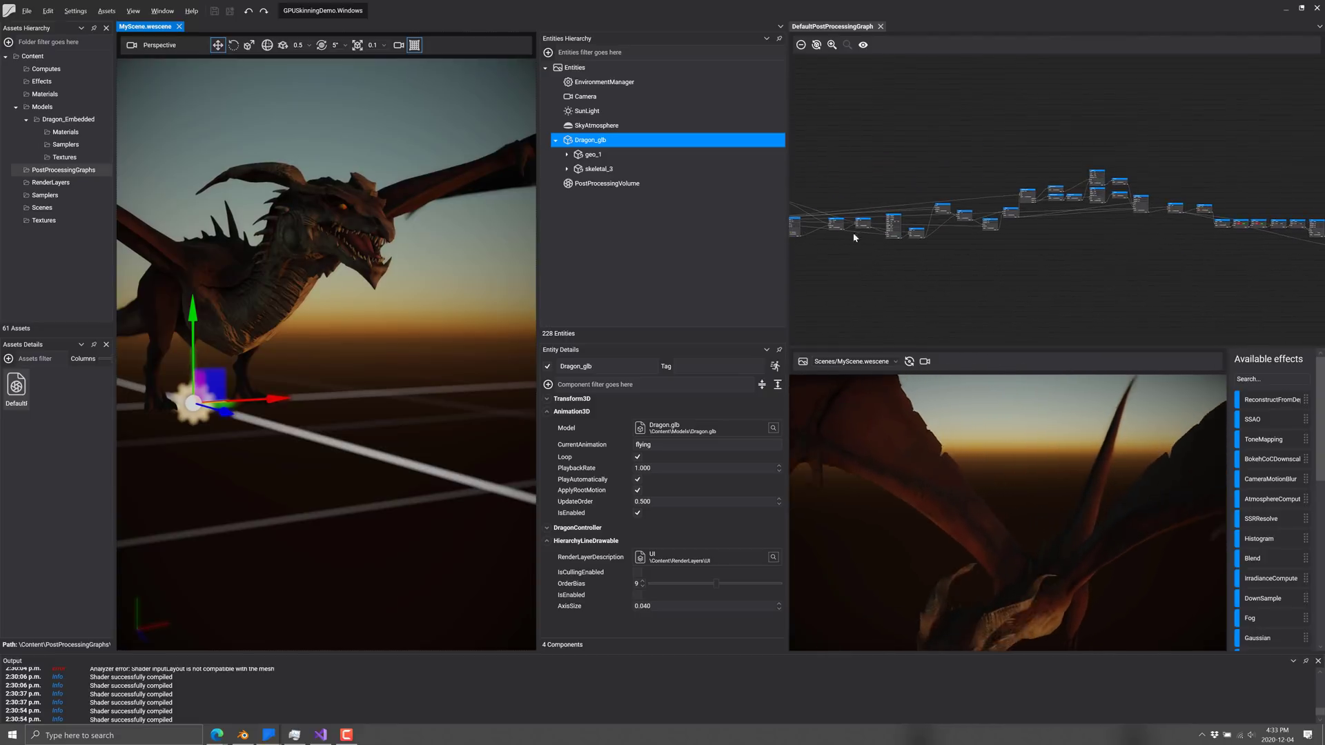
{"action": "middle_click_drag", "start_coordinate": [1088, 251], "coordinate": [871, 167]}
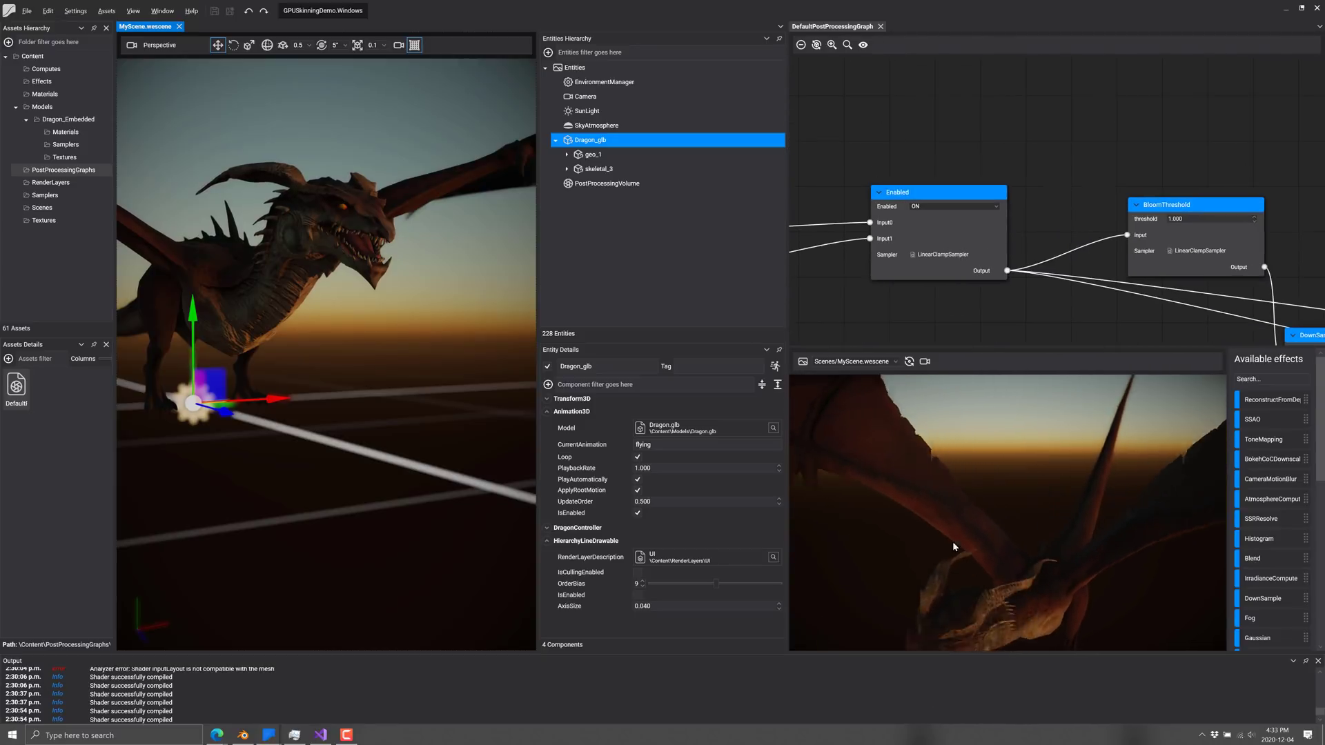
{"action": "left_click_drag", "start_coordinate": [1263, 439], "coordinate": [1072, 129]}
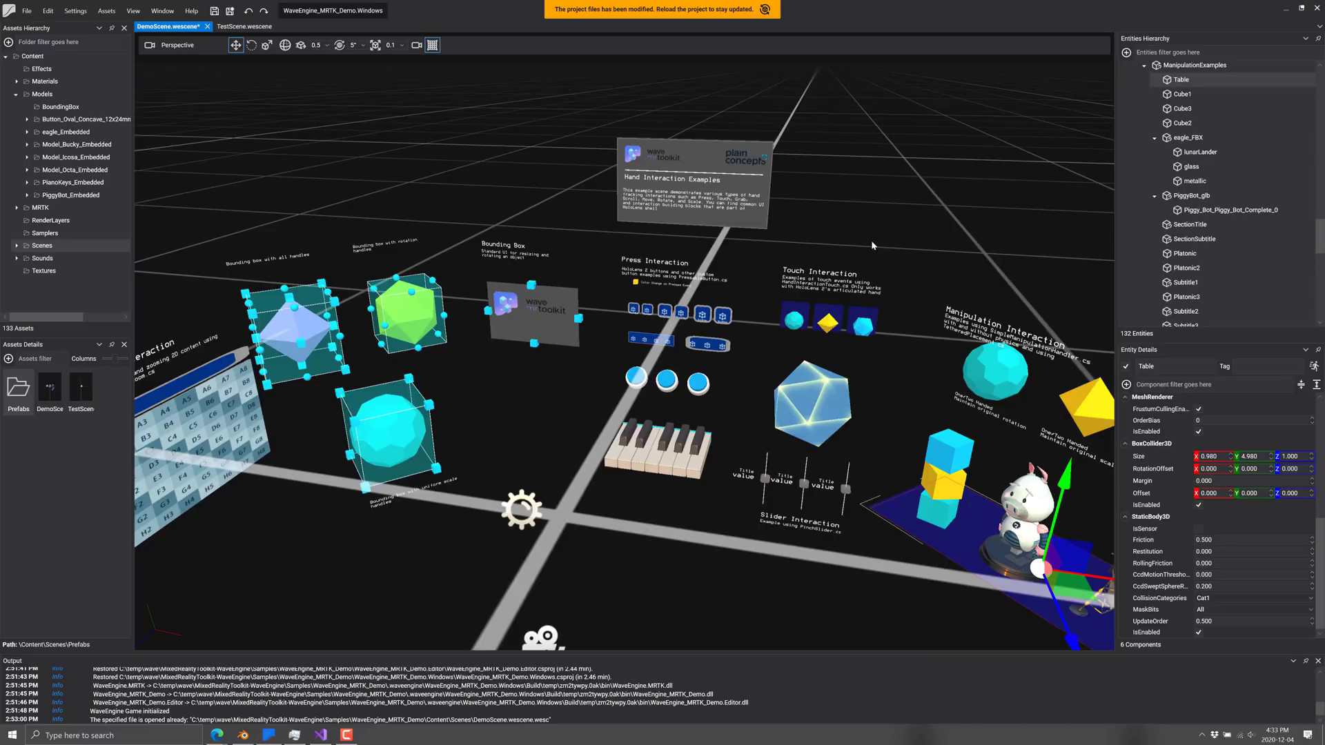
Pan the demo scene view, list the Effects folder, and open the Billboard effect's shader code.
{"action": "middle_click_drag", "start_coordinate": [873, 245], "coordinate": [847, 200]}
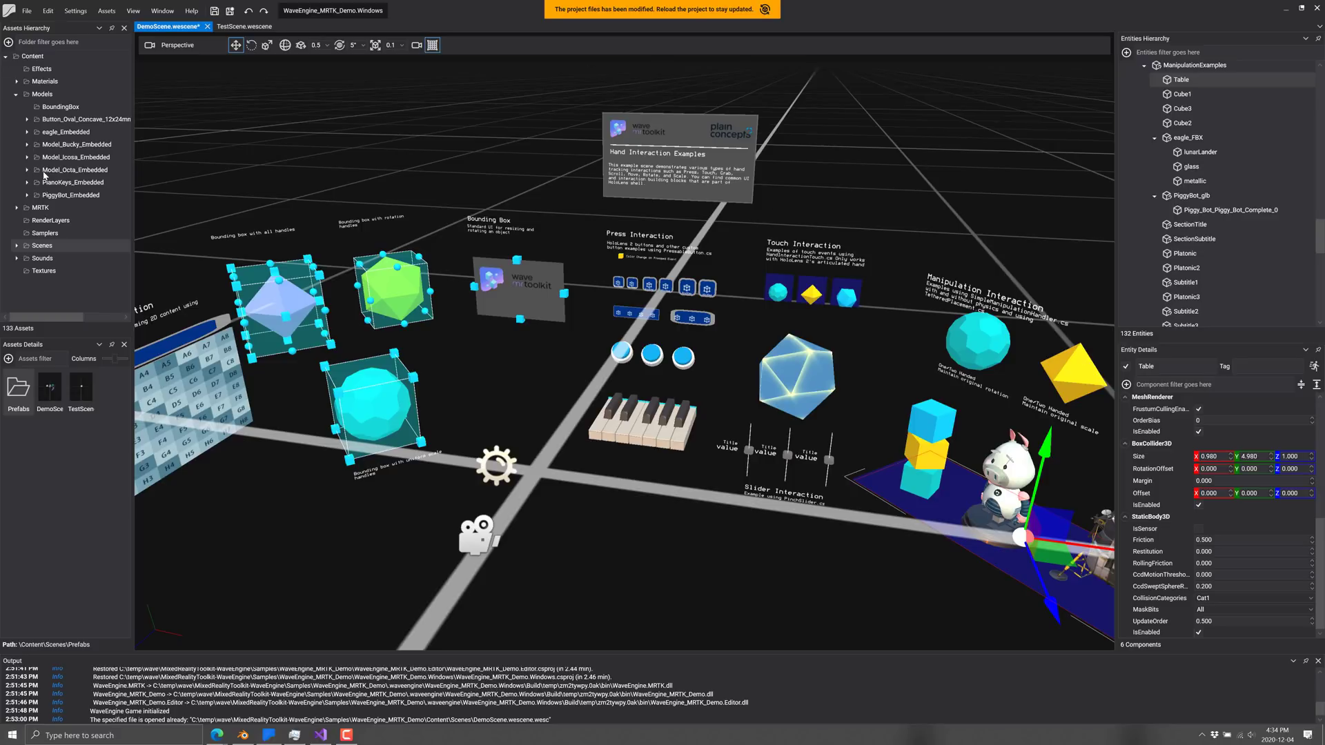
{"action": "left_click", "coordinate": [31, 71]}
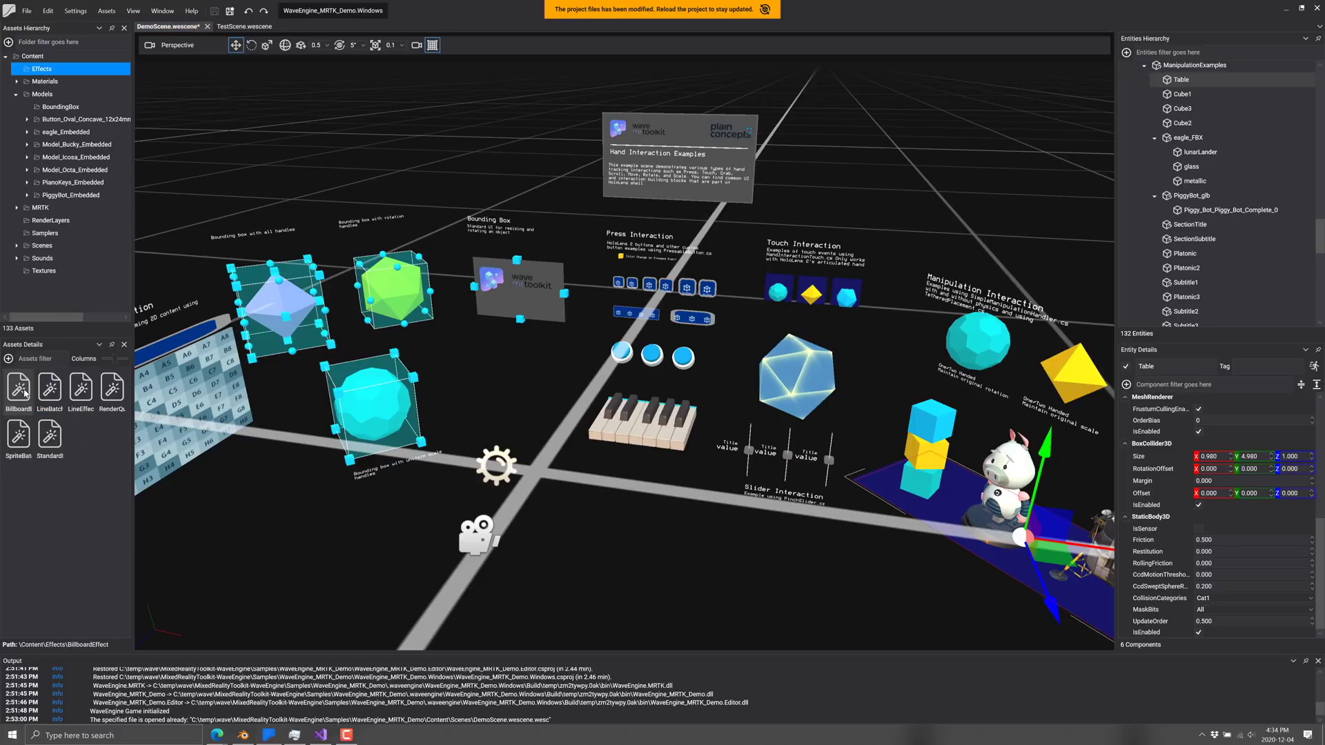
{"action": "double_click", "coordinate": [20, 391]}
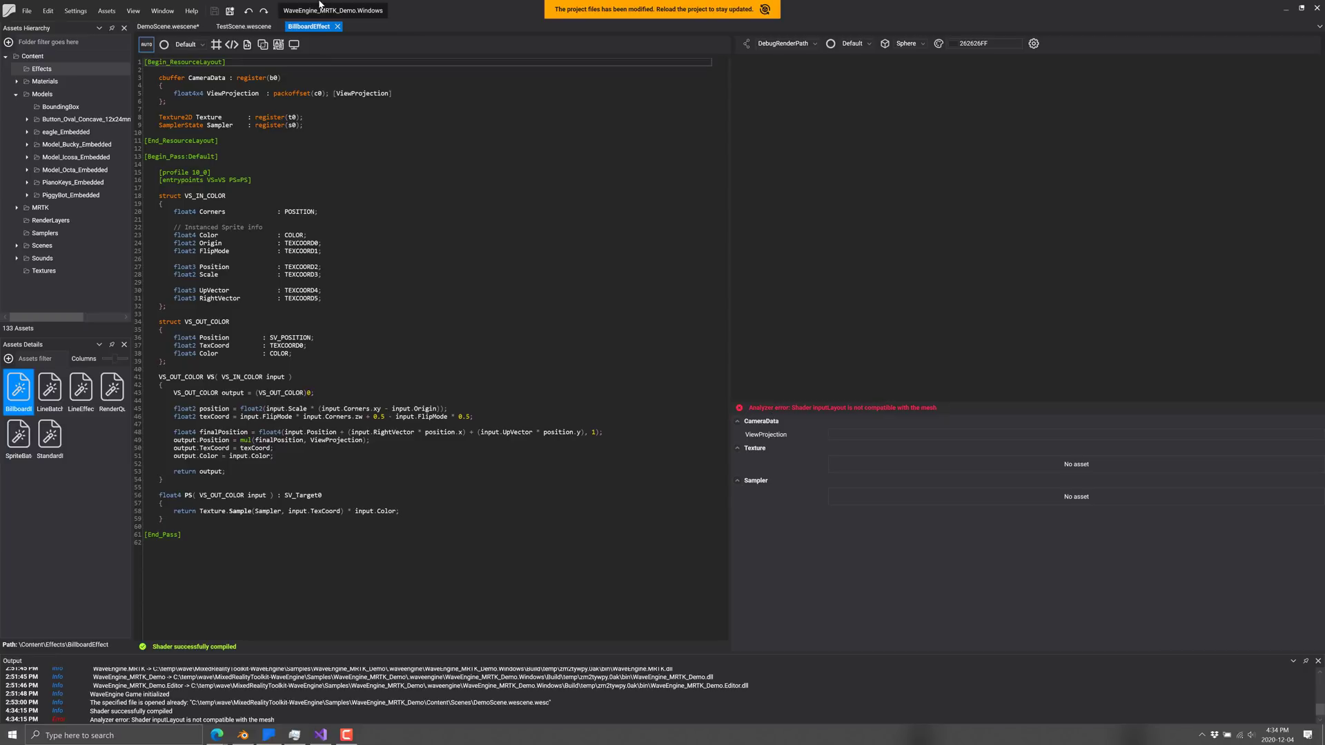
Close the shader tab and preview the ButtonFrontPressed material from the Materials folder.
{"action": "left_click", "coordinate": [337, 26]}
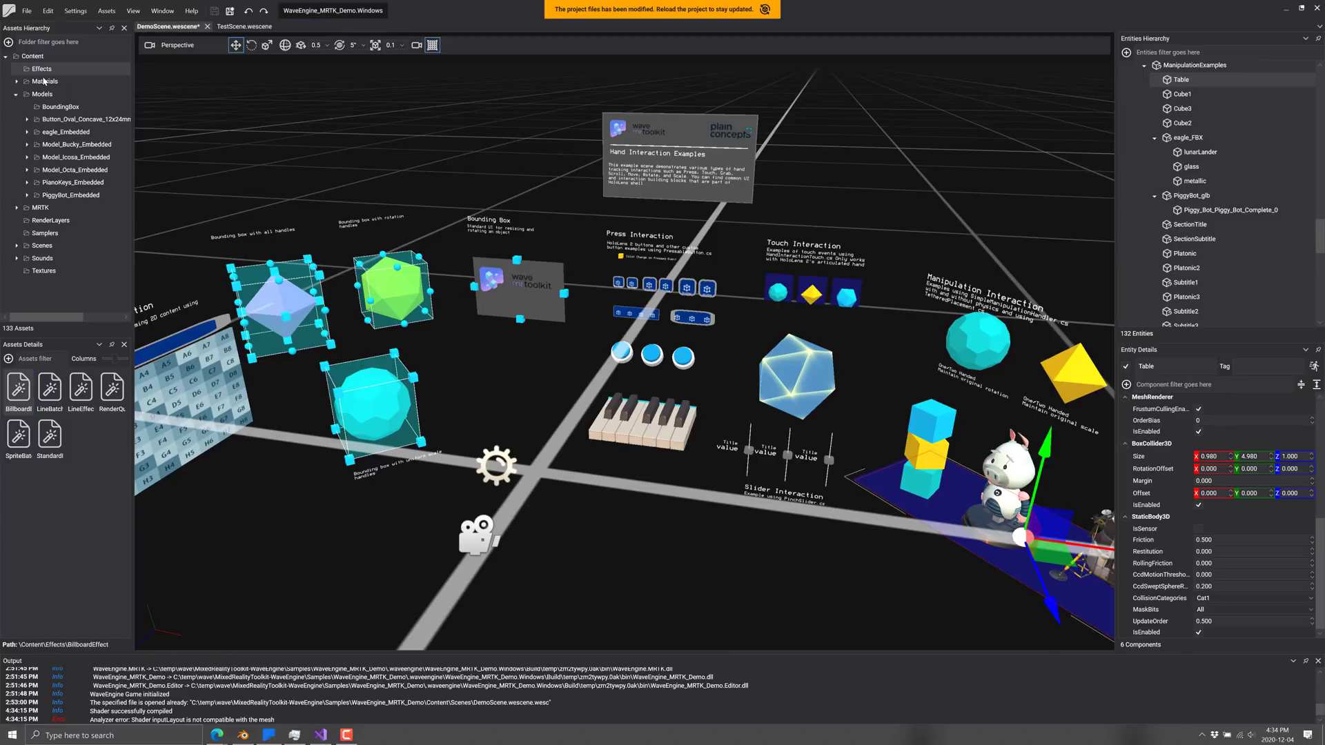
{"action": "left_click", "coordinate": [43, 80]}
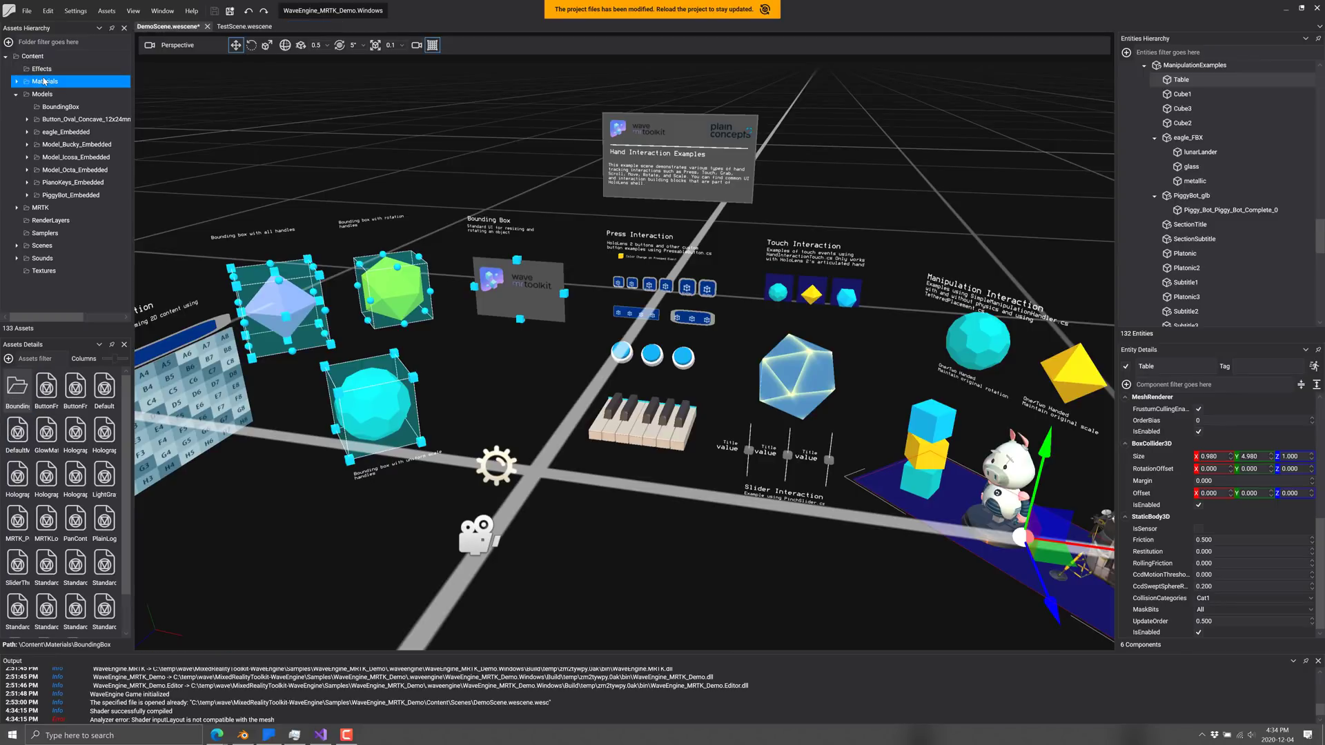
{"action": "double_click", "coordinate": [73, 387]}
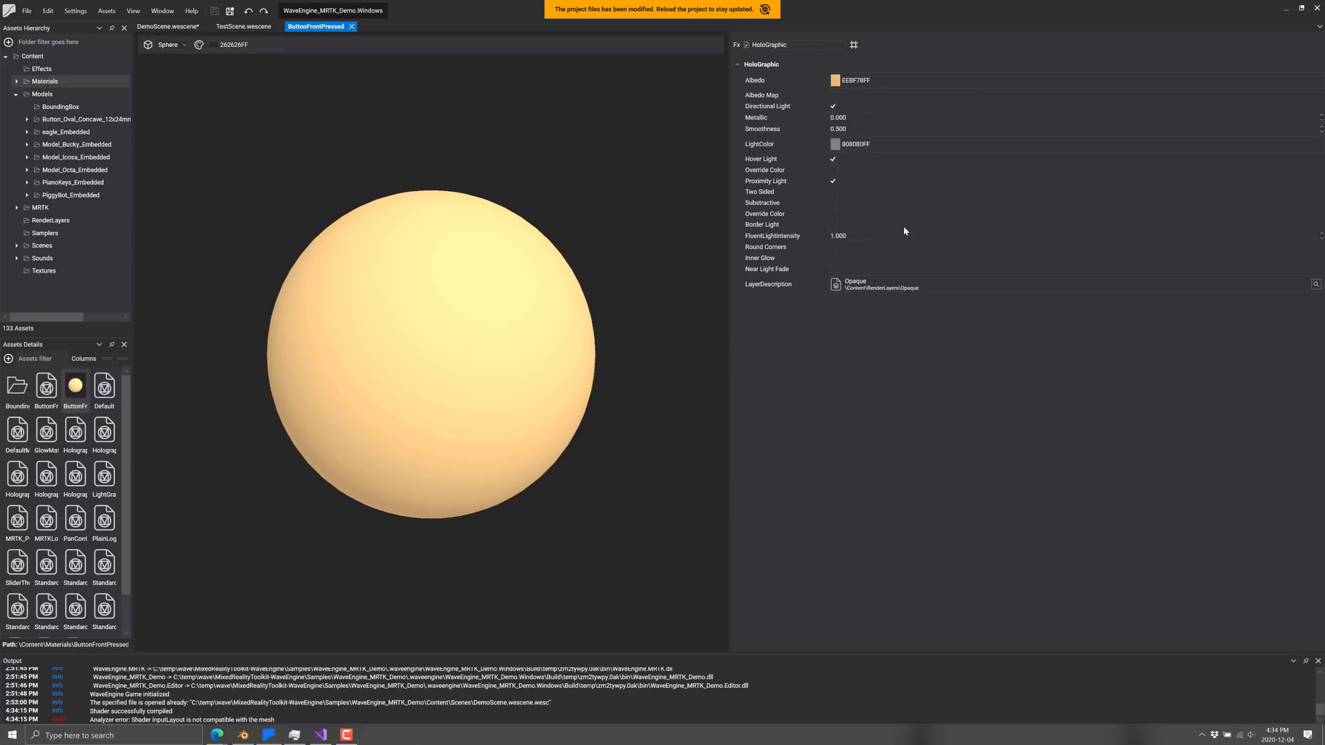
{"action": "left_click", "coordinate": [353, 26]}
Browse the BoundingBox, Model_Octa_Embedded, Models, MRTK and Scenes asset folders.
{"action": "left_click", "coordinate": [72, 107]}
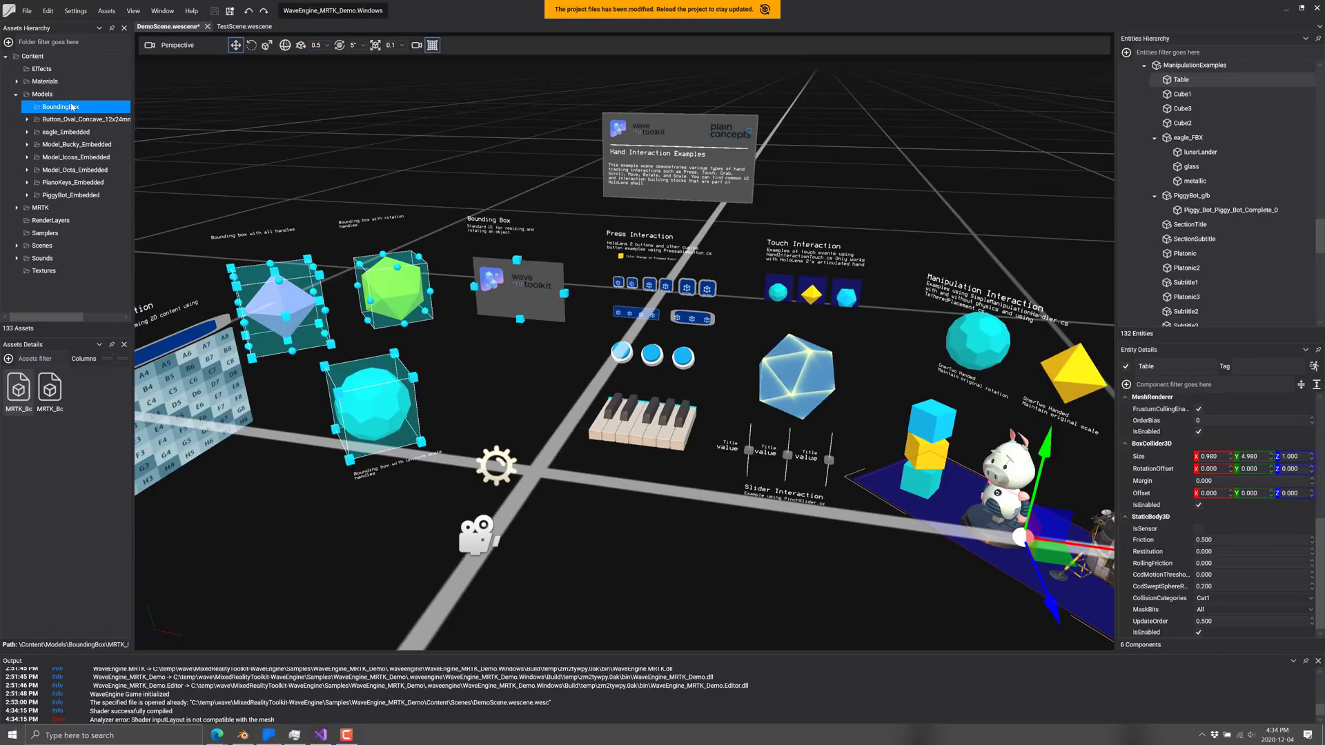
{"action": "left_click", "coordinate": [69, 170]}
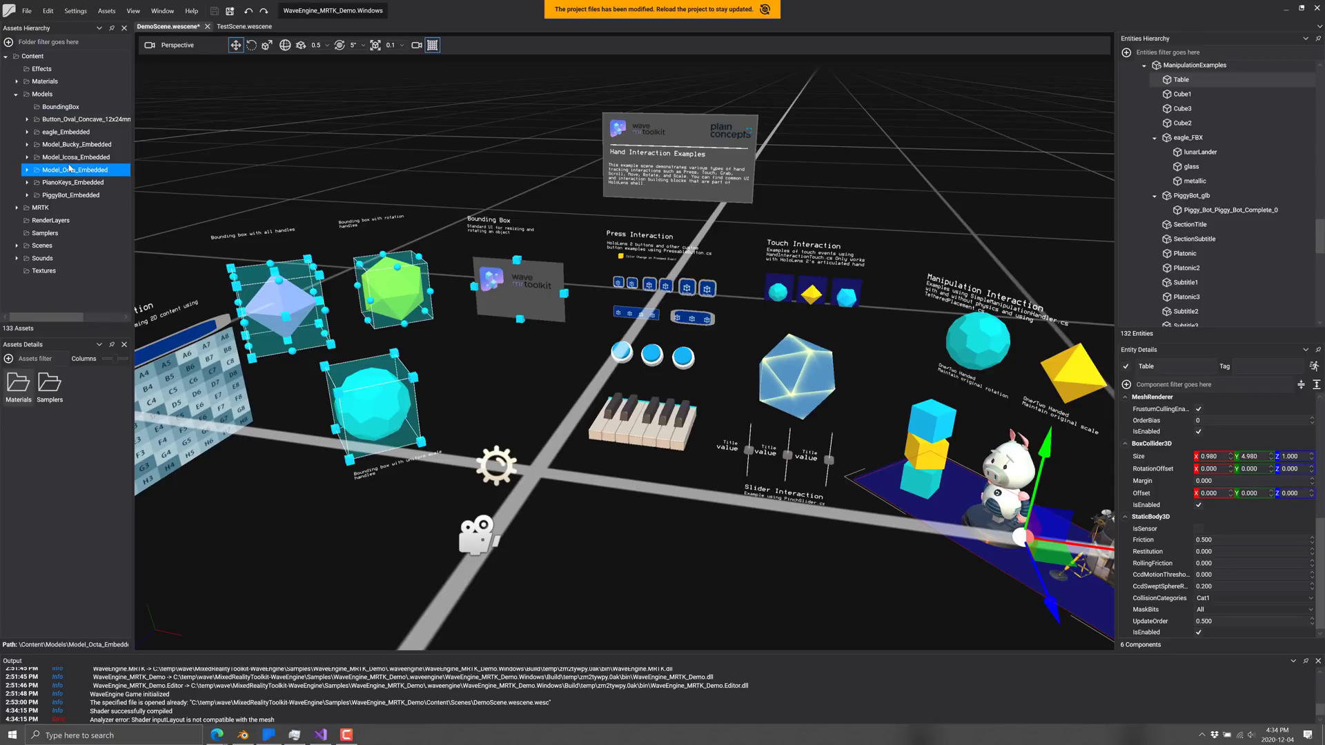
{"action": "left_click", "coordinate": [17, 95]}
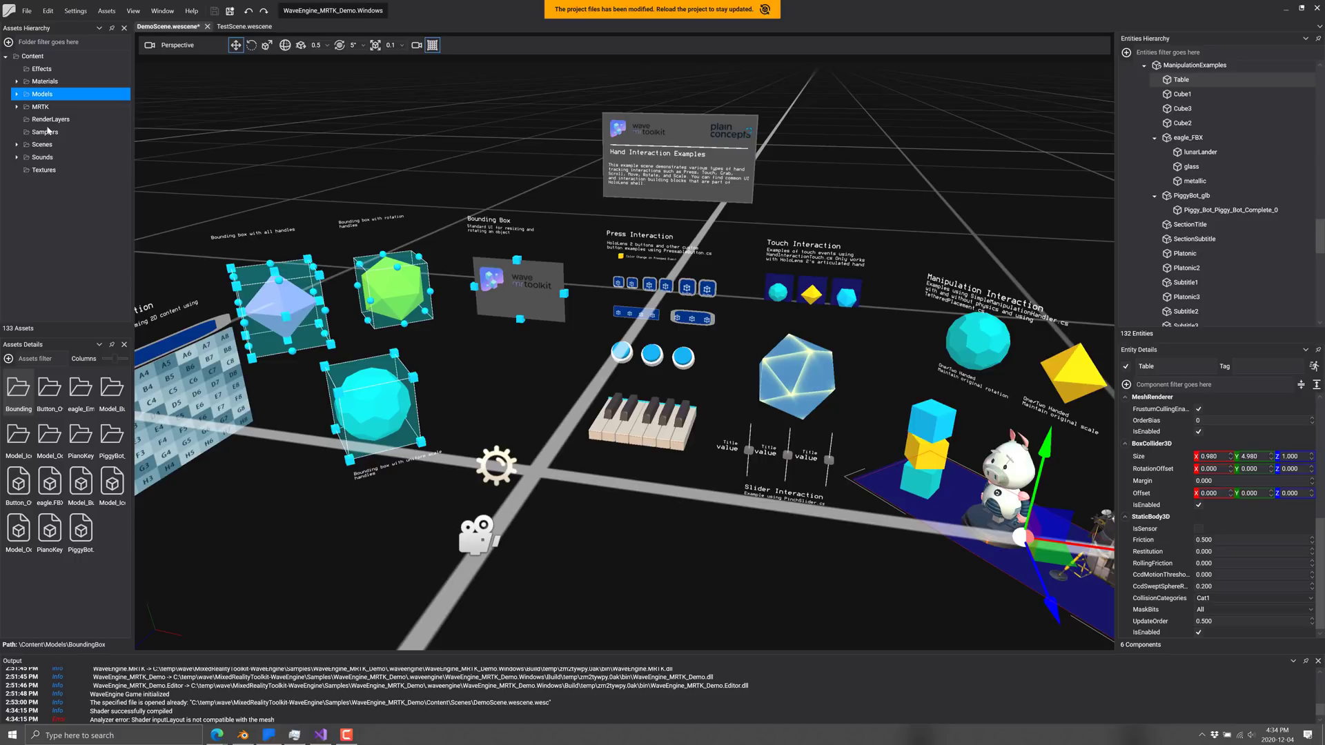
{"action": "left_click", "coordinate": [42, 107]}
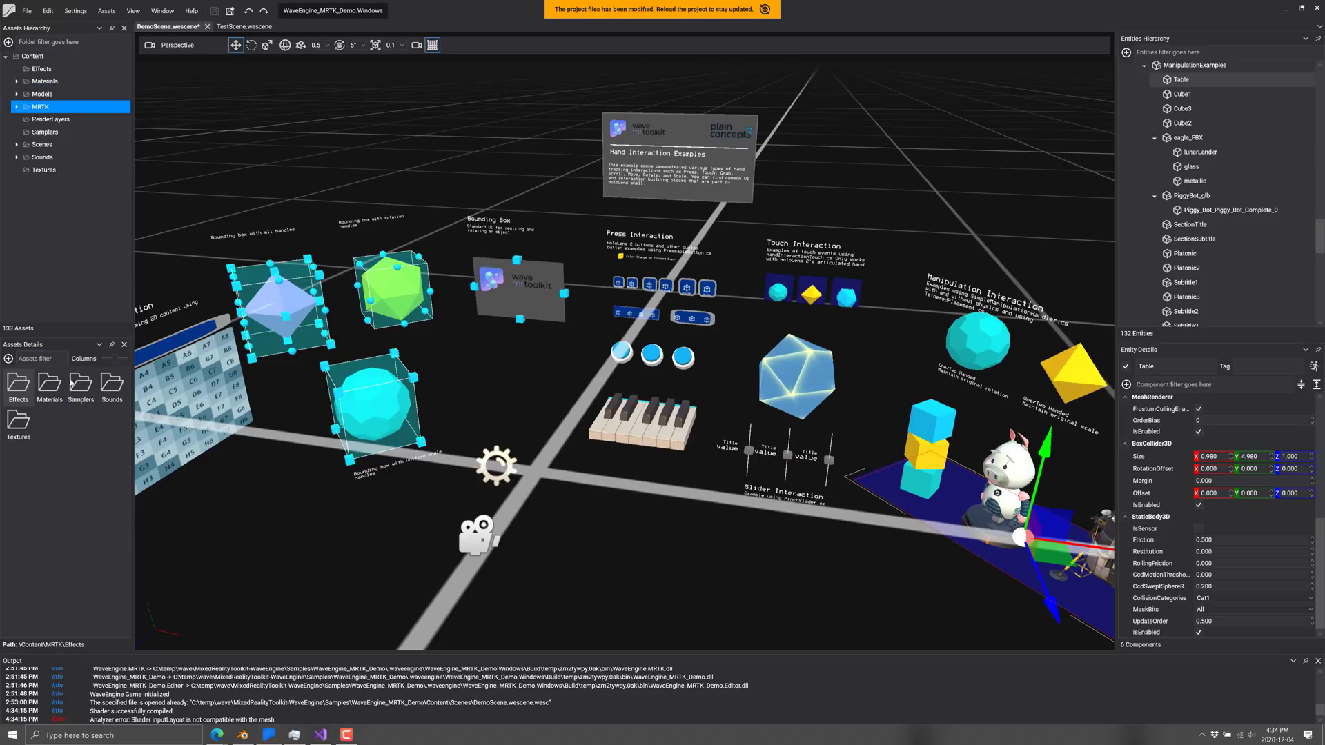
{"action": "left_click", "coordinate": [46, 146]}
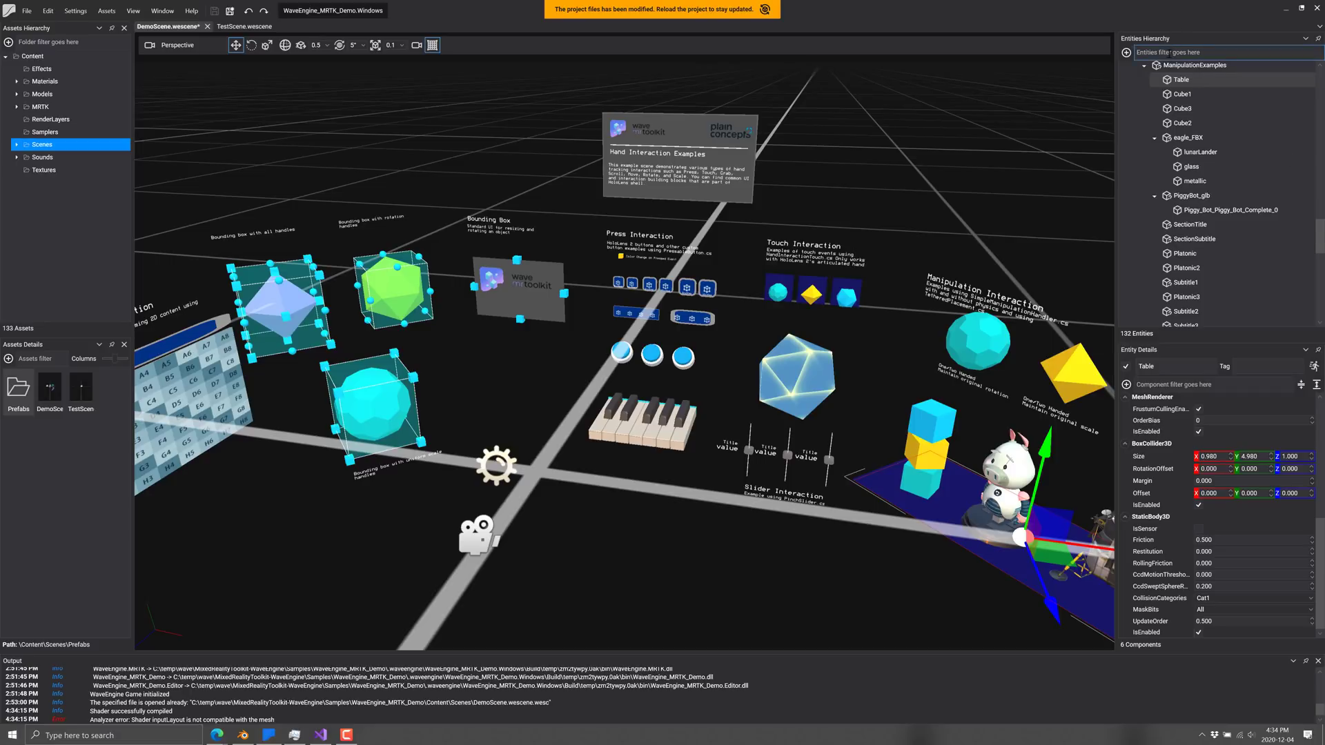
Collapse eagle_FBX's children and select the PiggyBot_glb entity to inspect it.
{"action": "left_click", "coordinate": [1156, 138]}
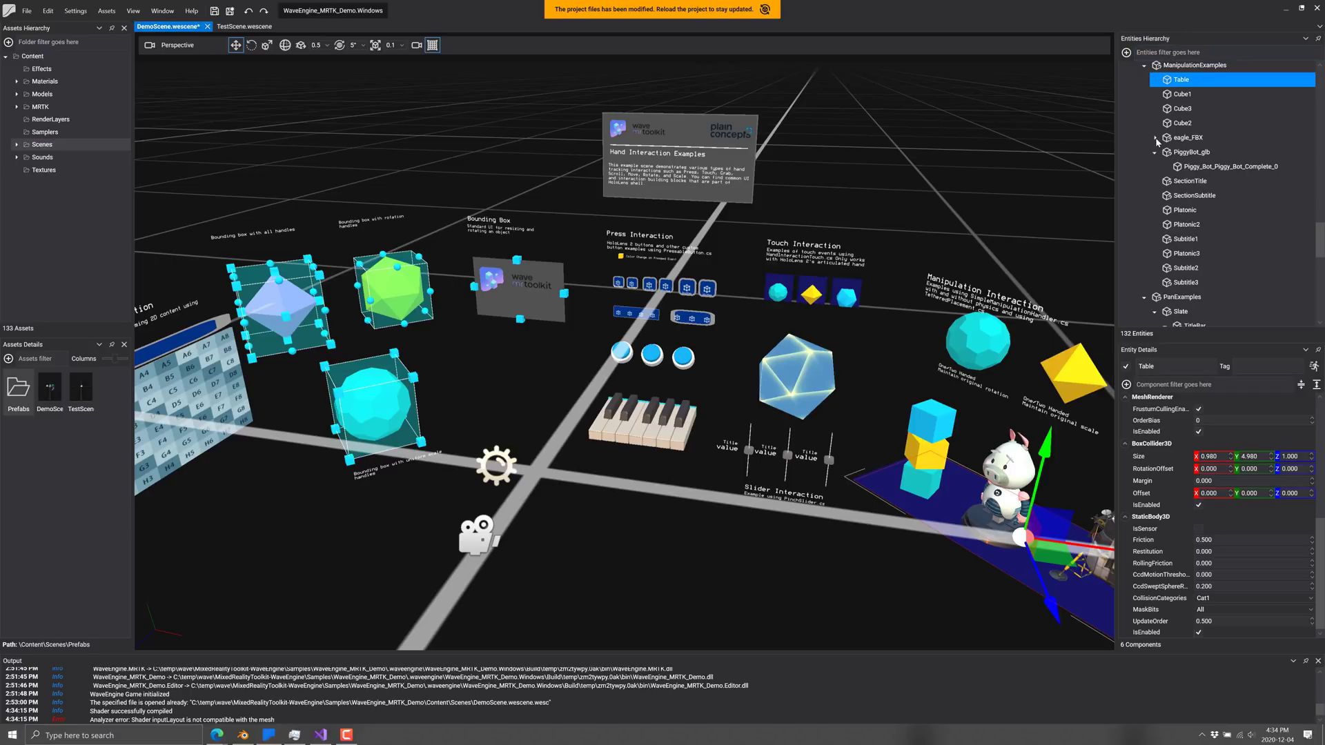
{"action": "key", "text": "Down"}
{"action": "key", "text": "Down"}
{"action": "key", "text": "Down"}
{"action": "key", "text": "Down"}
{"action": "key", "text": "Down"}
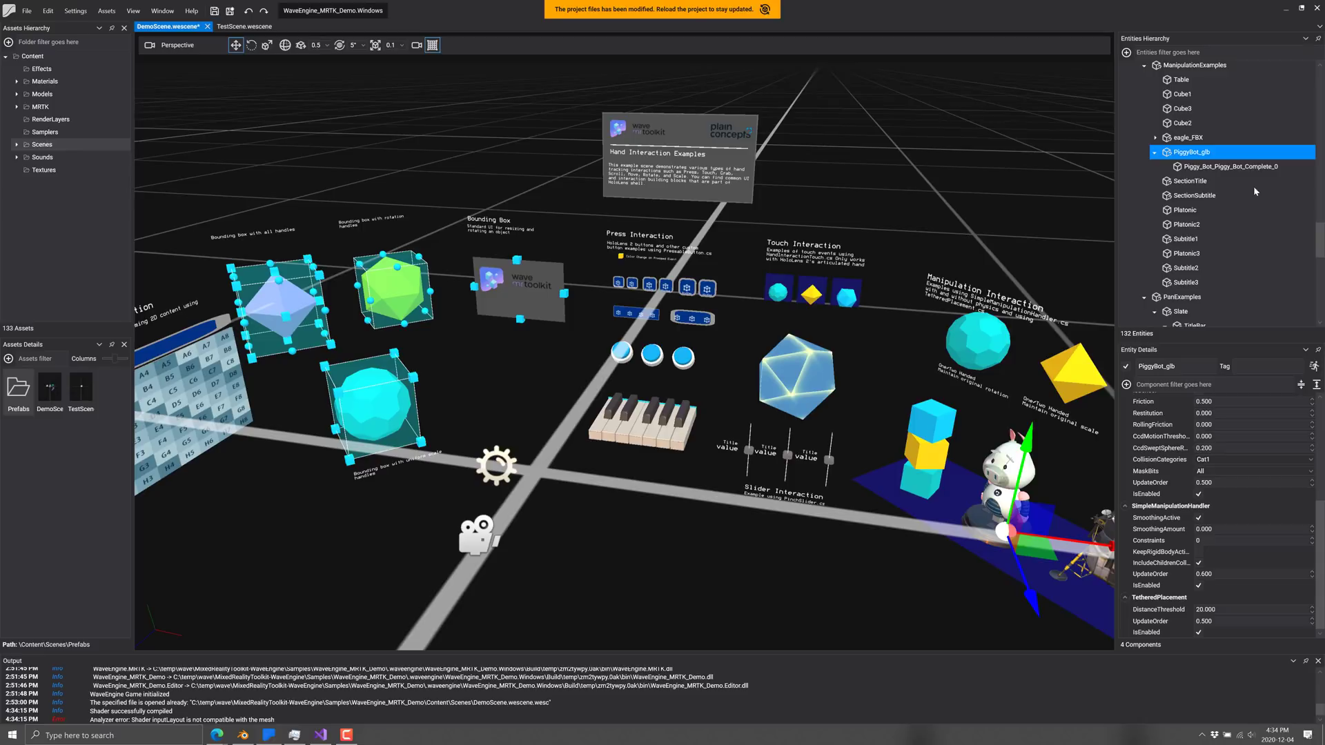
{"action": "scroll", "coordinate": [1253, 204], "scroll_direction": "down", "scroll_amount": 3}
{"action": "scroll", "coordinate": [1247, 138], "scroll_direction": "up", "scroll_amount": 4}
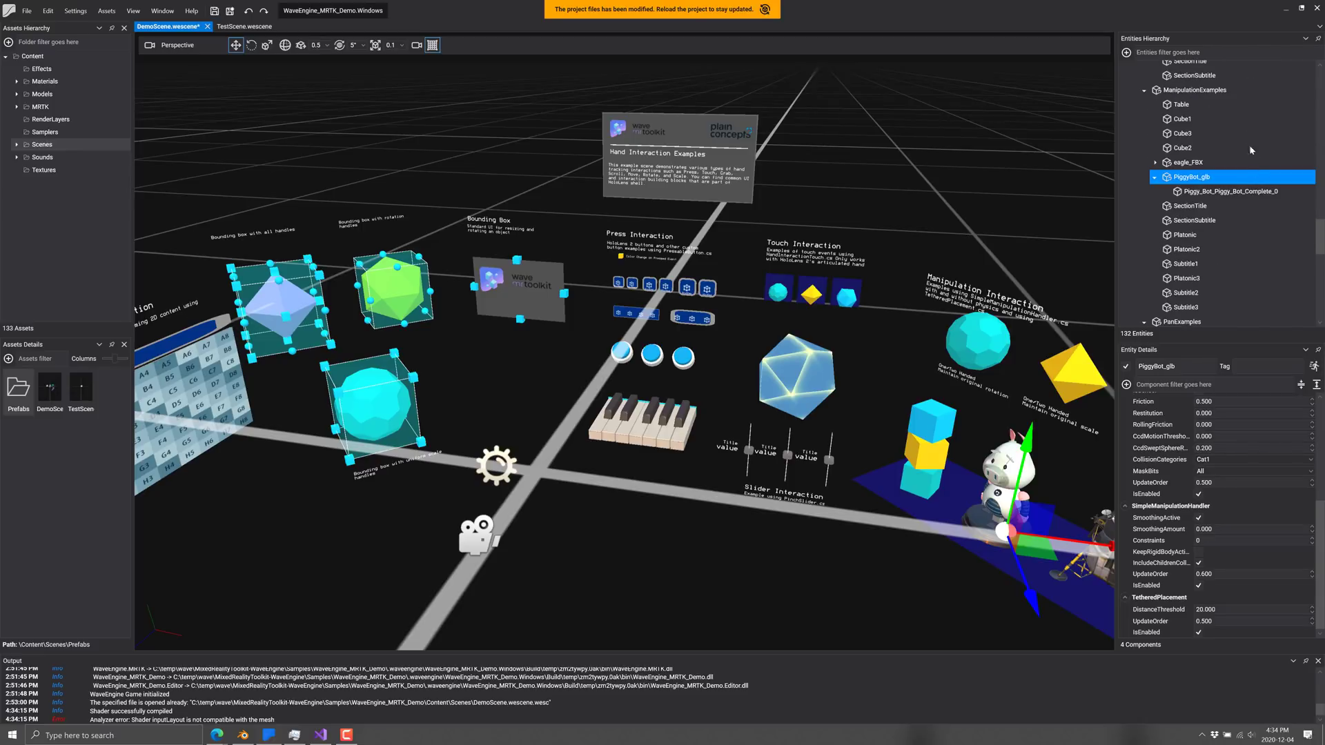
Select the Cube1 entity and scroll through its components, including its Dynamic physics body.
{"action": "left_click", "coordinate": [1182, 120]}
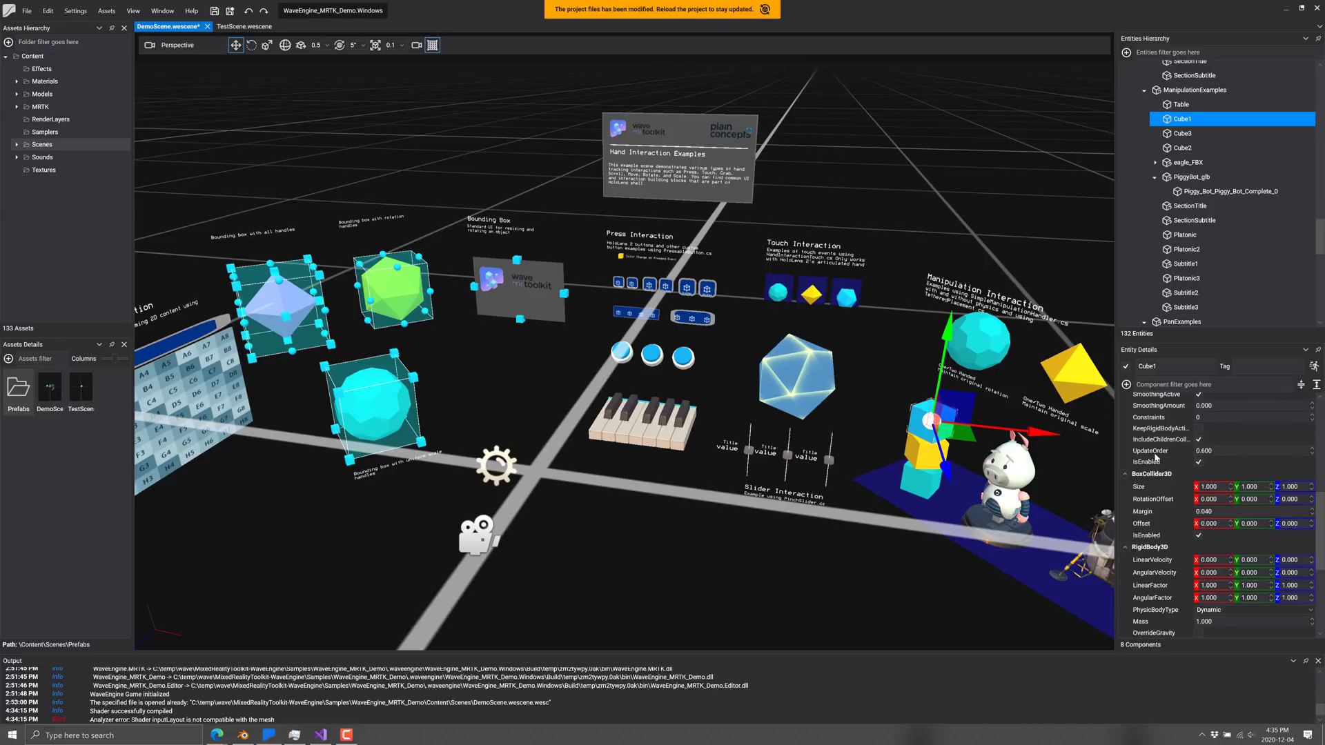
{"action": "scroll", "coordinate": [1160, 447], "scroll_direction": "up", "scroll_amount": 5}
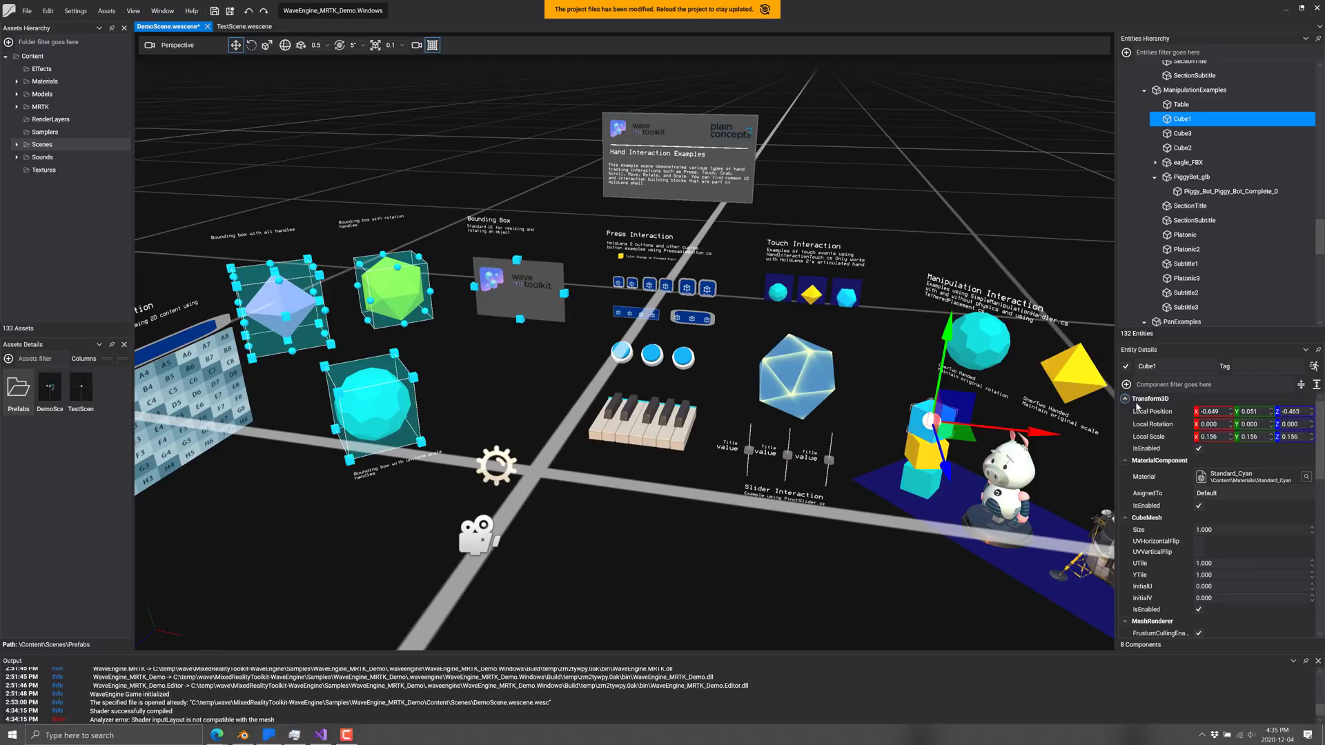
{"action": "scroll", "coordinate": [1163, 485], "scroll_direction": "down", "scroll_amount": 1}
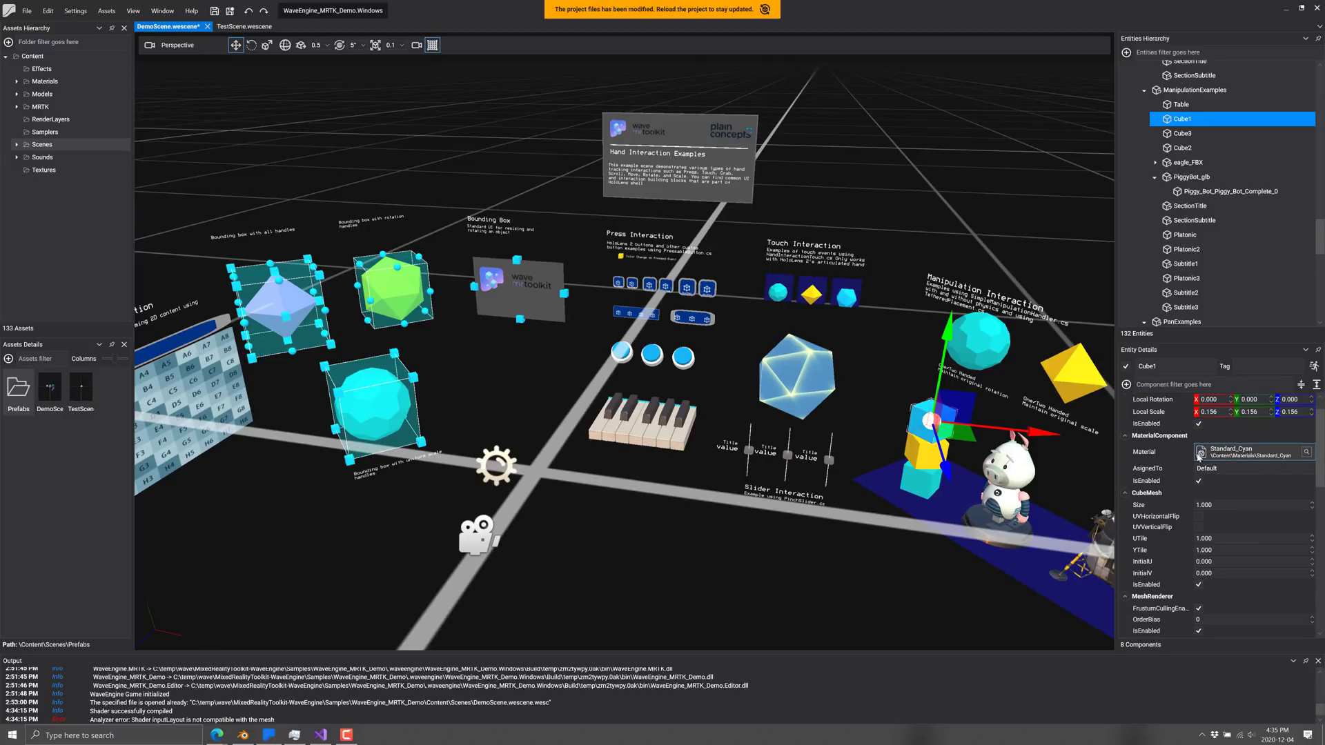
{"action": "scroll", "coordinate": [1146, 463], "scroll_direction": "down", "scroll_amount": 5}
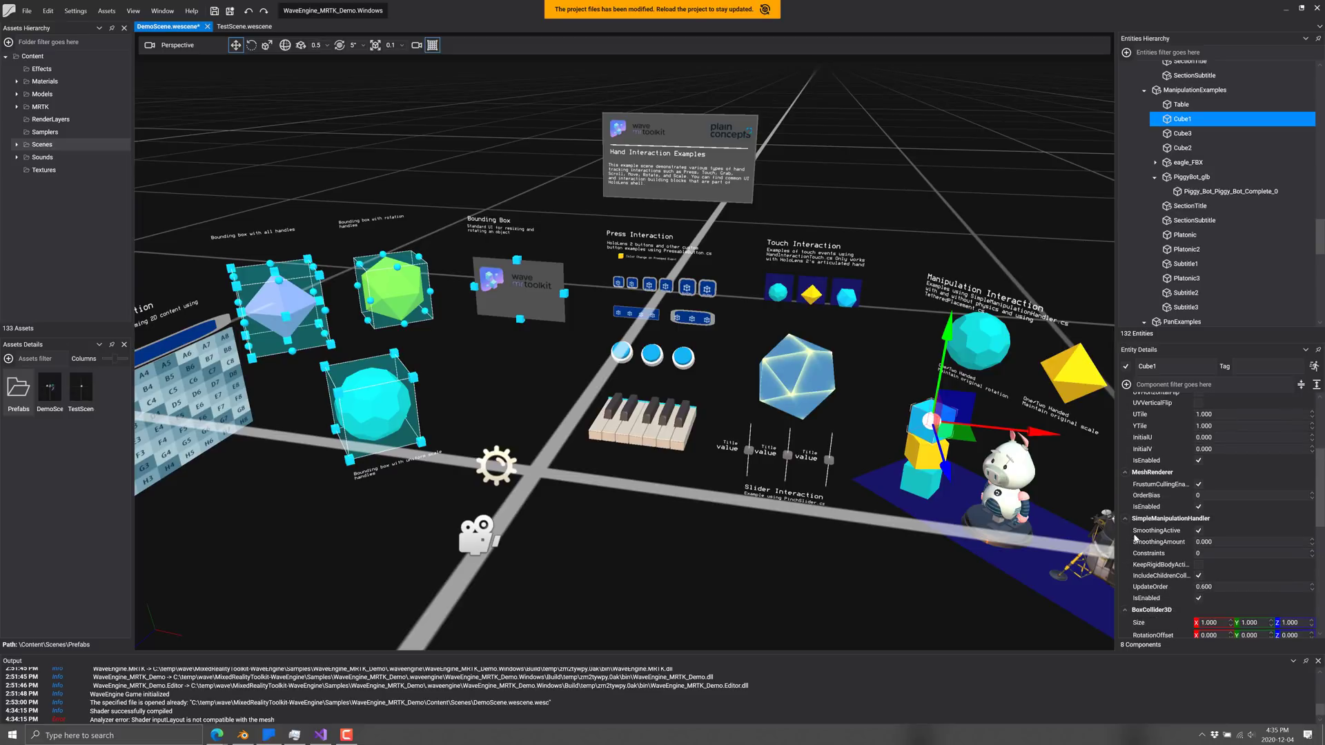
{"action": "scroll", "coordinate": [1172, 472], "scroll_direction": "down", "scroll_amount": 6}
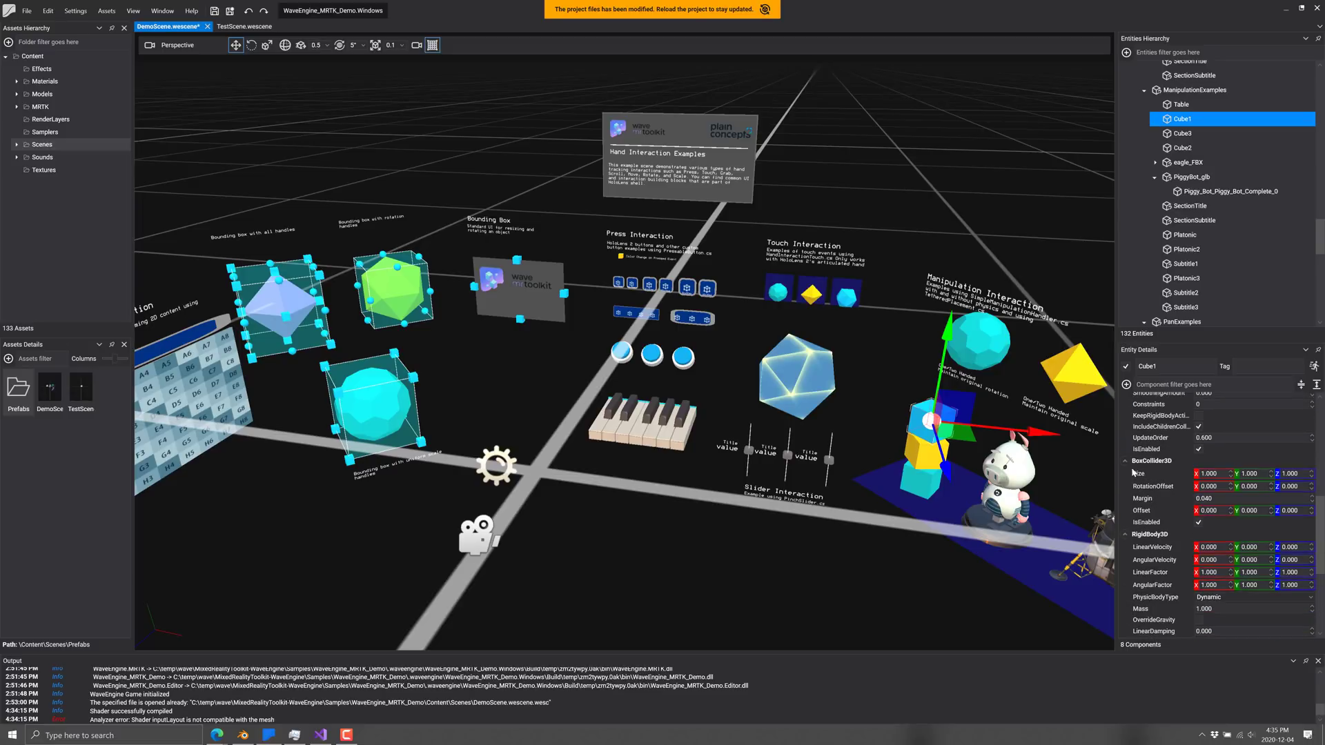
{"action": "scroll", "coordinate": [1154, 473], "scroll_direction": "down", "scroll_amount": 7}
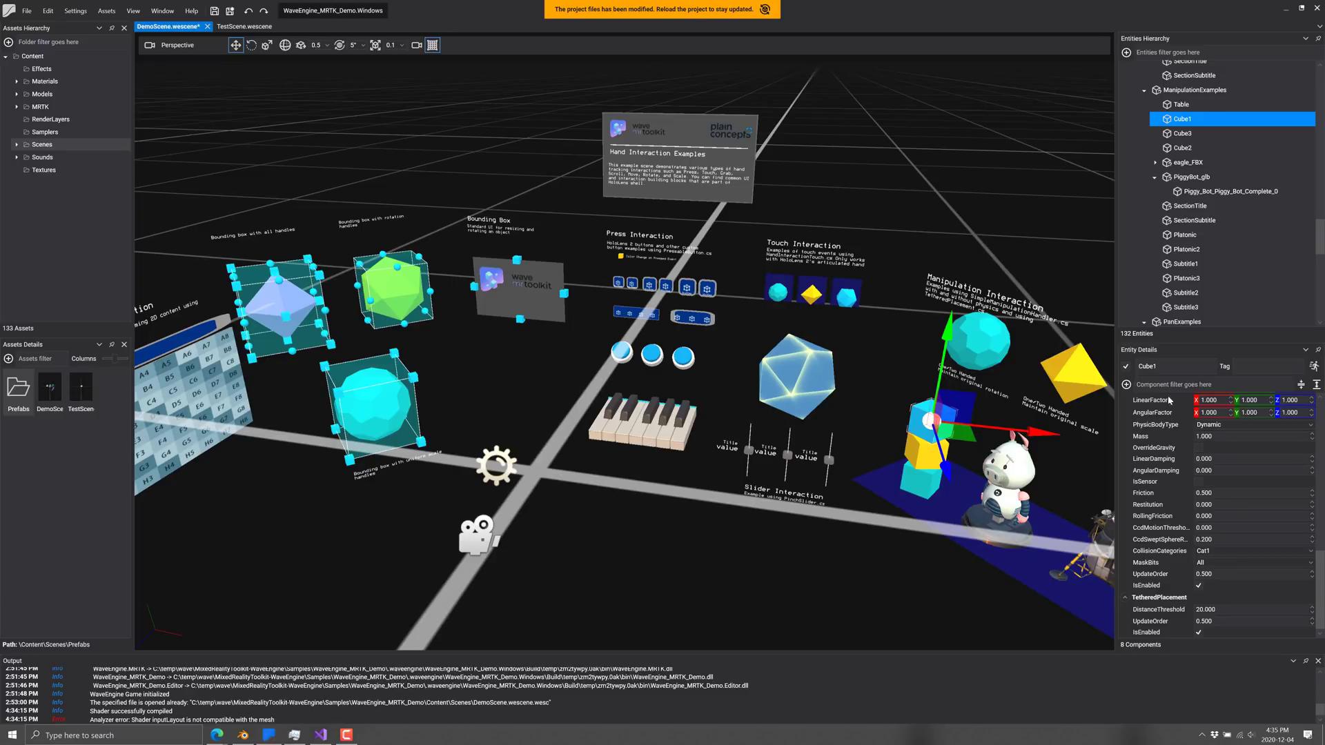
Browse Cube1's 75 addable components, highlighting ManipulationHandler and PressableButton sound feedback components.
{"action": "left_click", "coordinate": [1127, 384]}
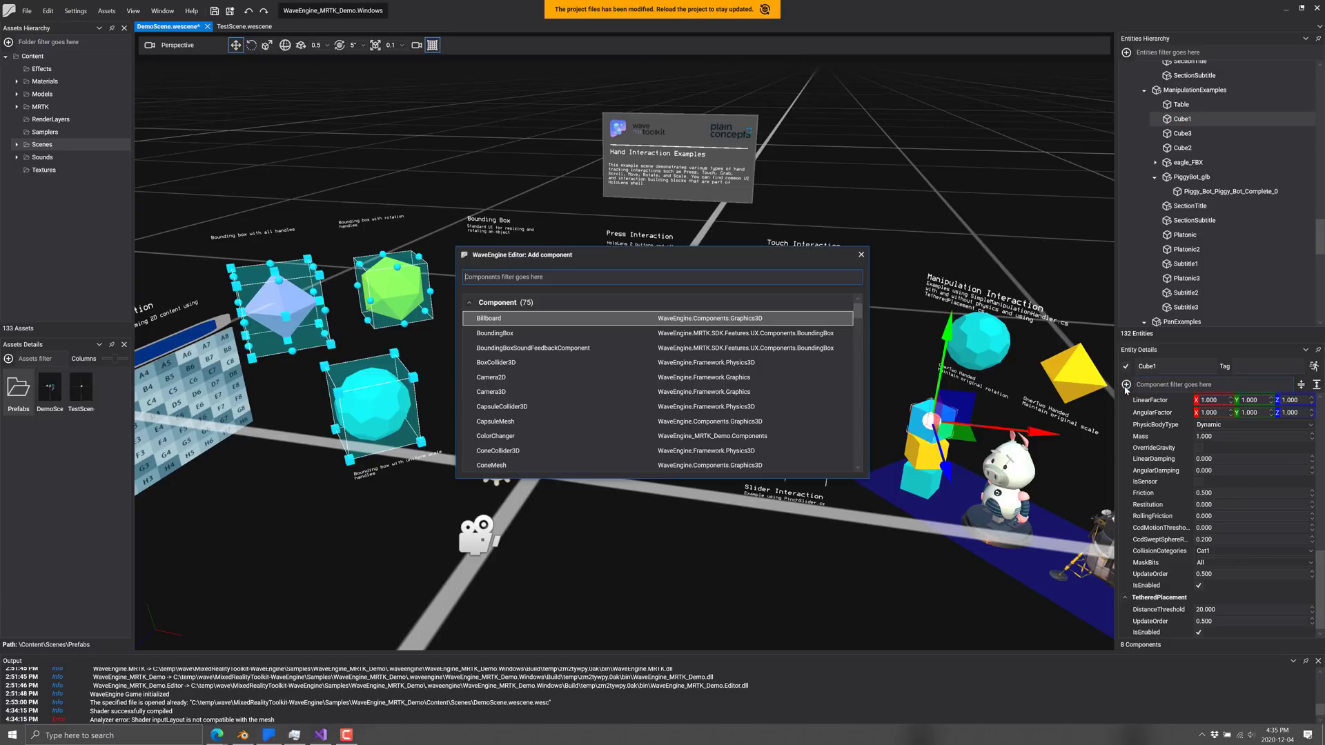
{"action": "scroll", "coordinate": [601, 410], "scroll_direction": "down", "scroll_amount": 3}
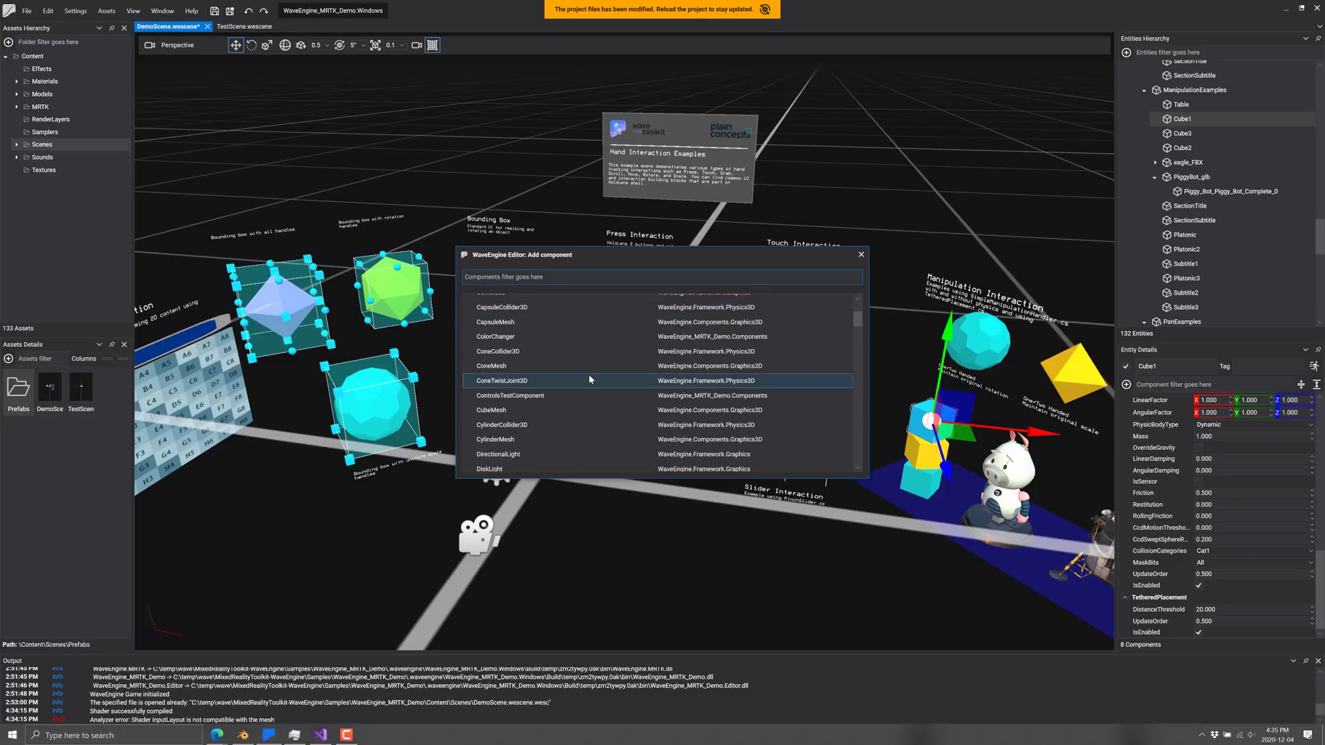
{"action": "scroll", "coordinate": [590, 374], "scroll_direction": "down", "scroll_amount": 4}
{"action": "scroll", "coordinate": [583, 350], "scroll_direction": "down", "scroll_amount": 6}
{"action": "left_click", "coordinate": [746, 359]}
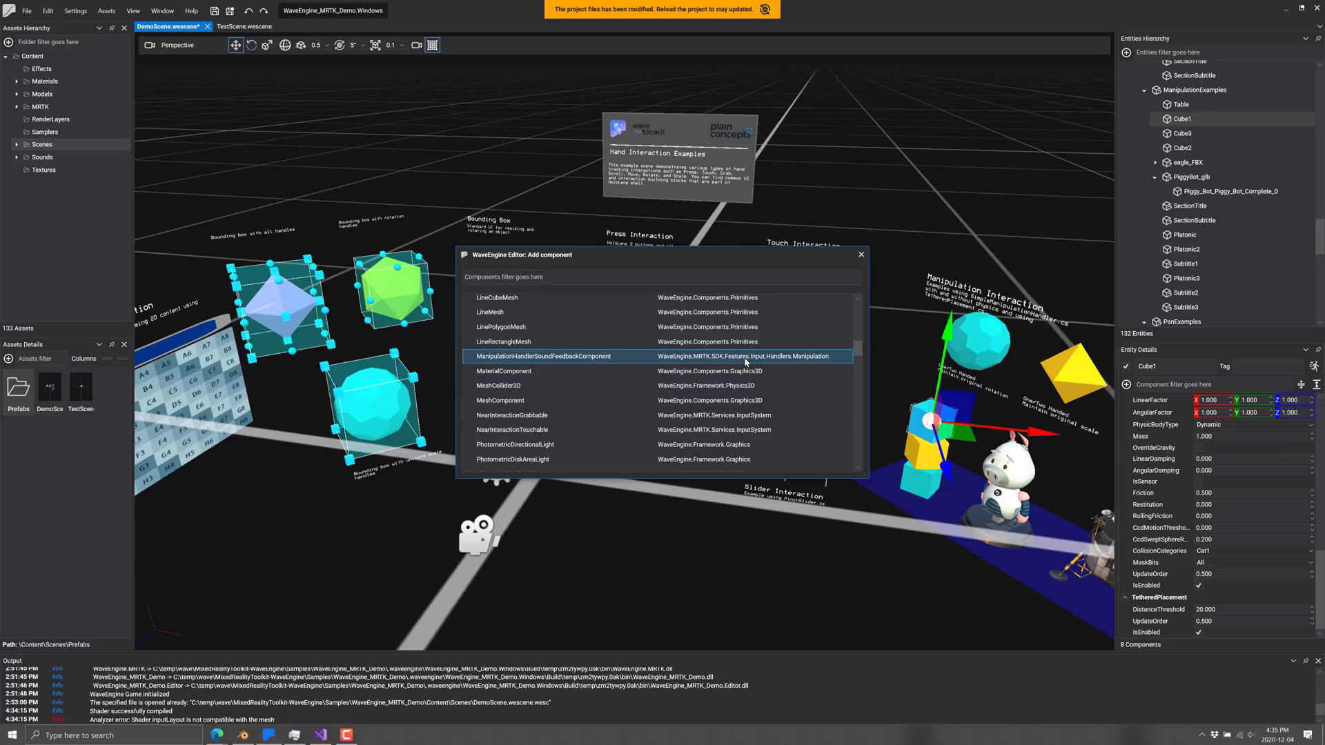
{"action": "scroll", "coordinate": [550, 359], "scroll_direction": "down", "scroll_amount": 4}
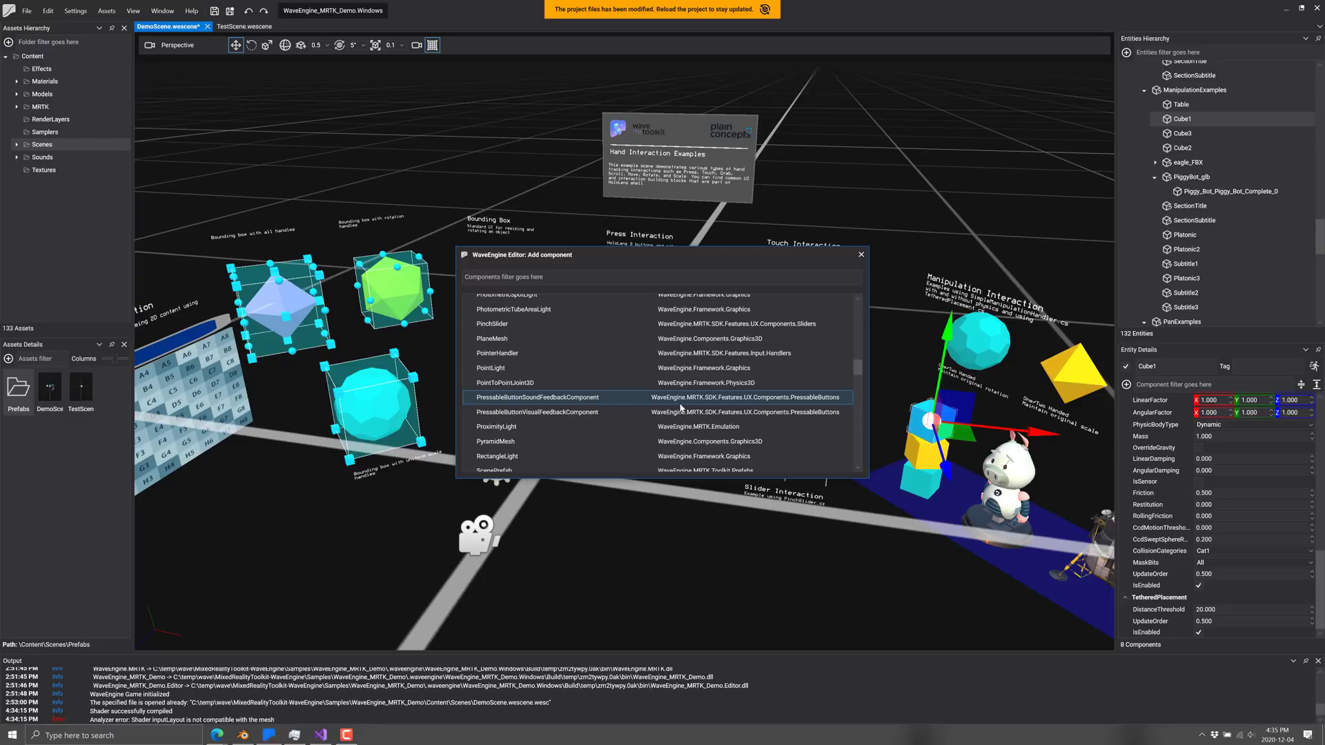
{"action": "left_click", "coordinate": [627, 400]}
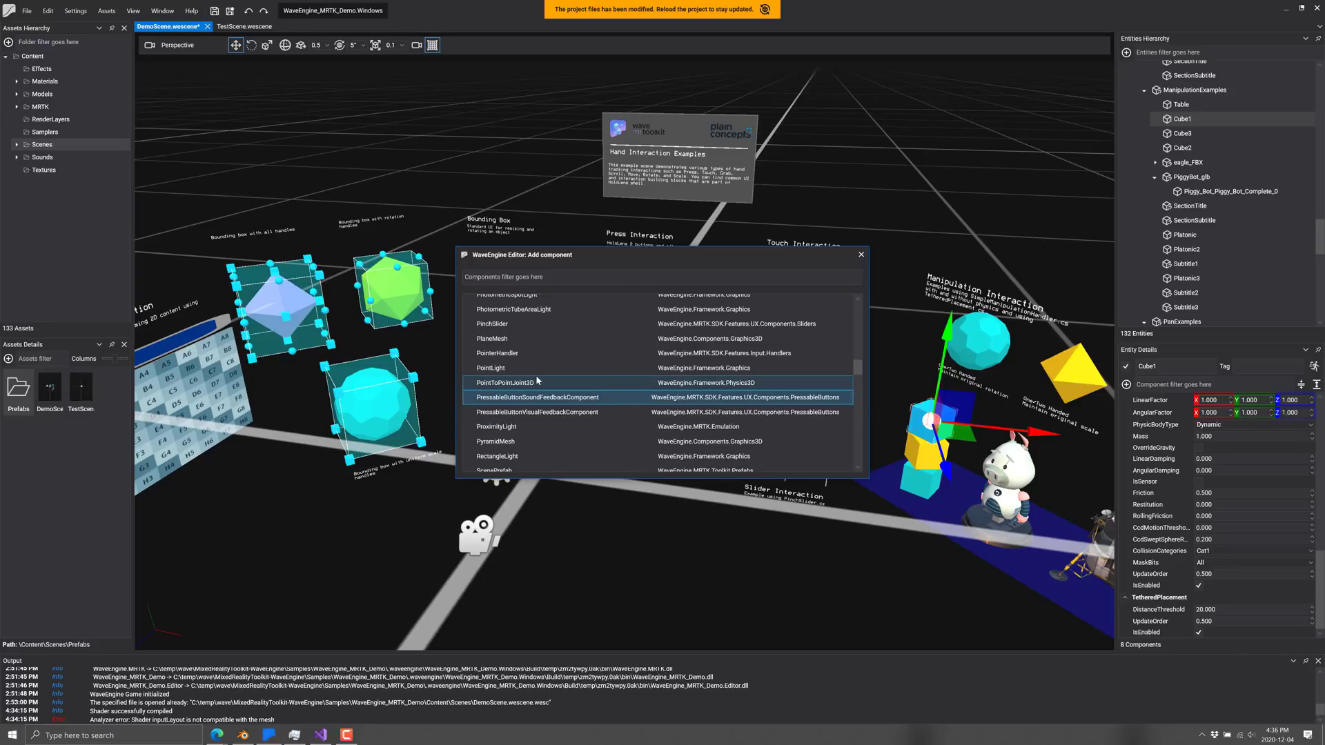
{"action": "scroll", "coordinate": [553, 379], "scroll_direction": "down", "scroll_amount": 6}
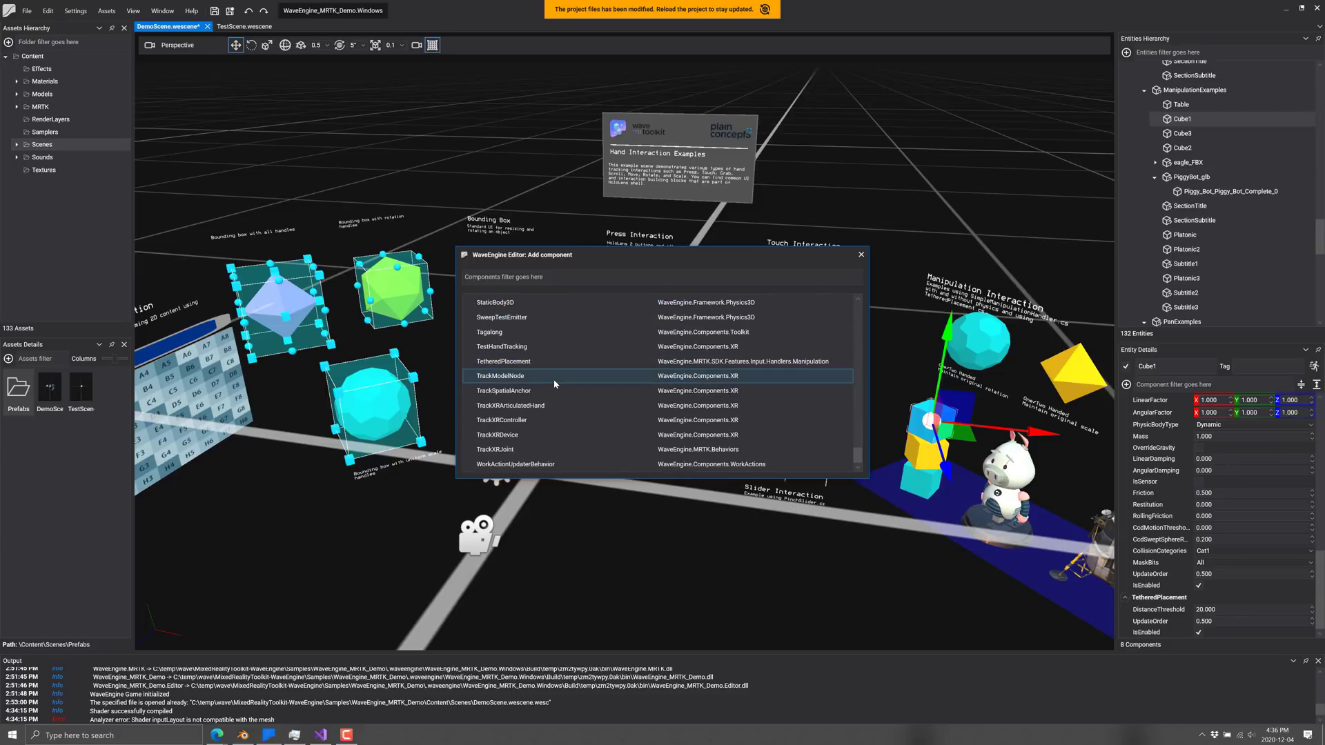
{"action": "scroll", "coordinate": [556, 373], "scroll_direction": "up", "scroll_amount": 20}
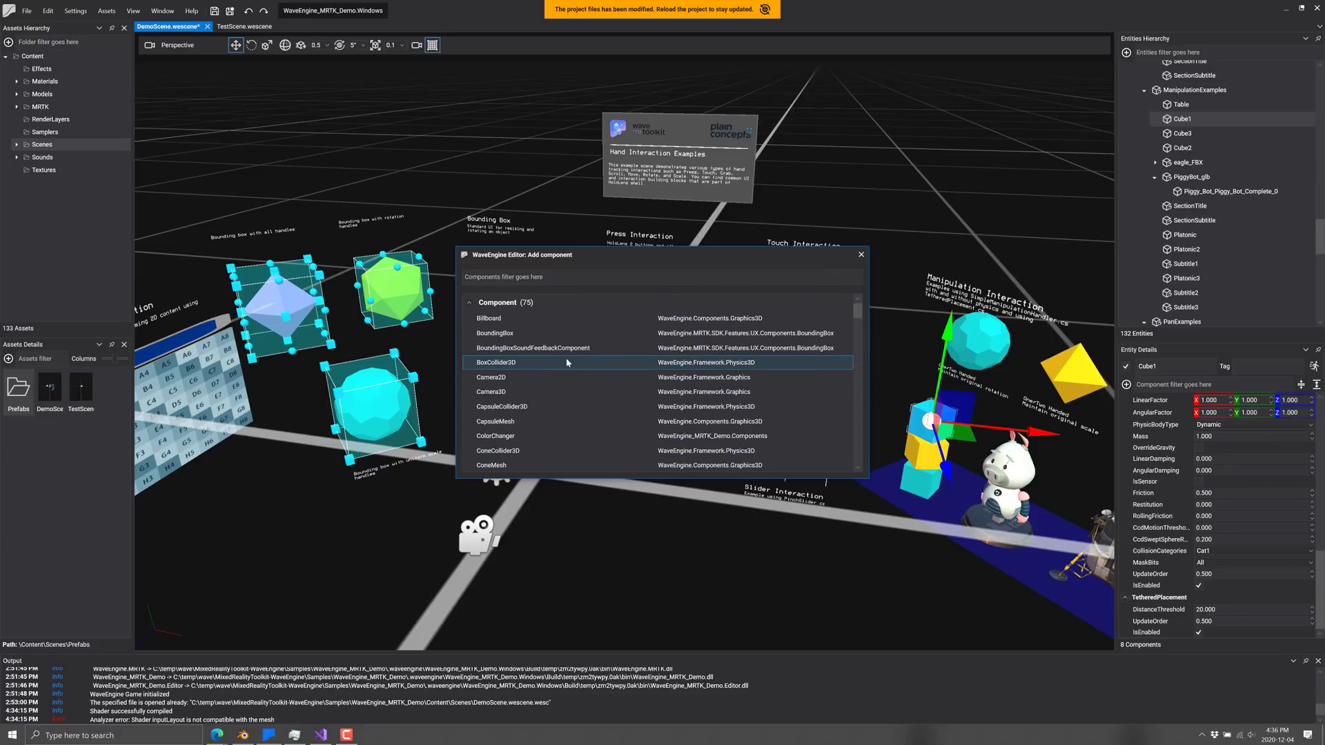
Dismiss the component list and open the project's C# code in Visual Studio.
{"action": "left_click", "coordinate": [860, 255]}
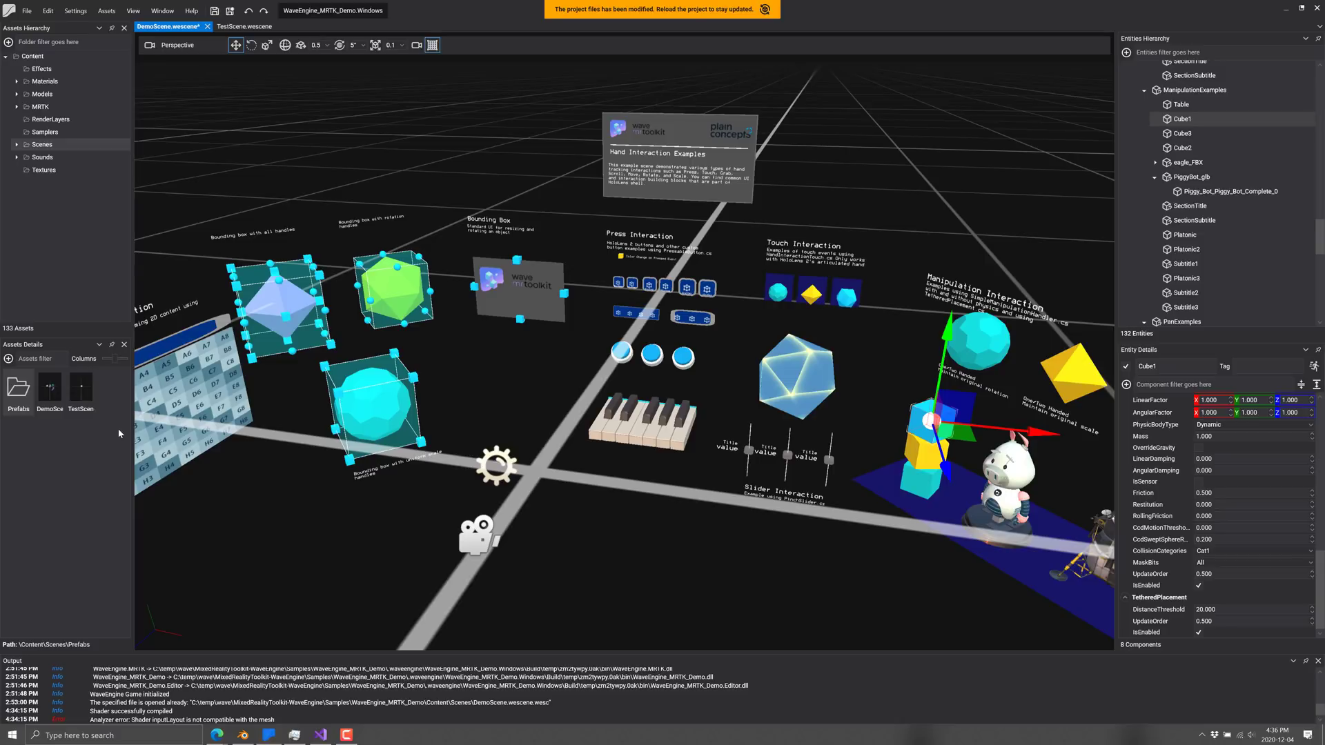
{"action": "left_click", "coordinate": [28, 11]}
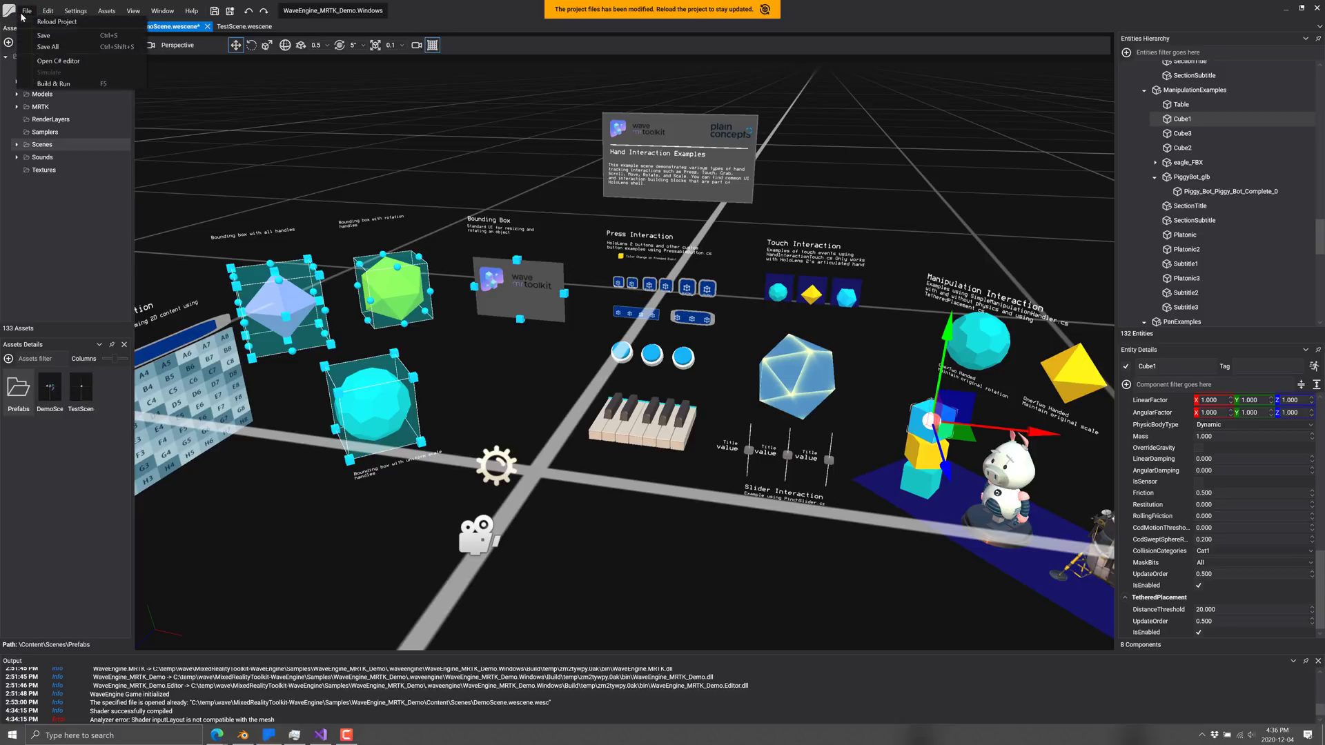
{"action": "left_click", "coordinate": [52, 62]}
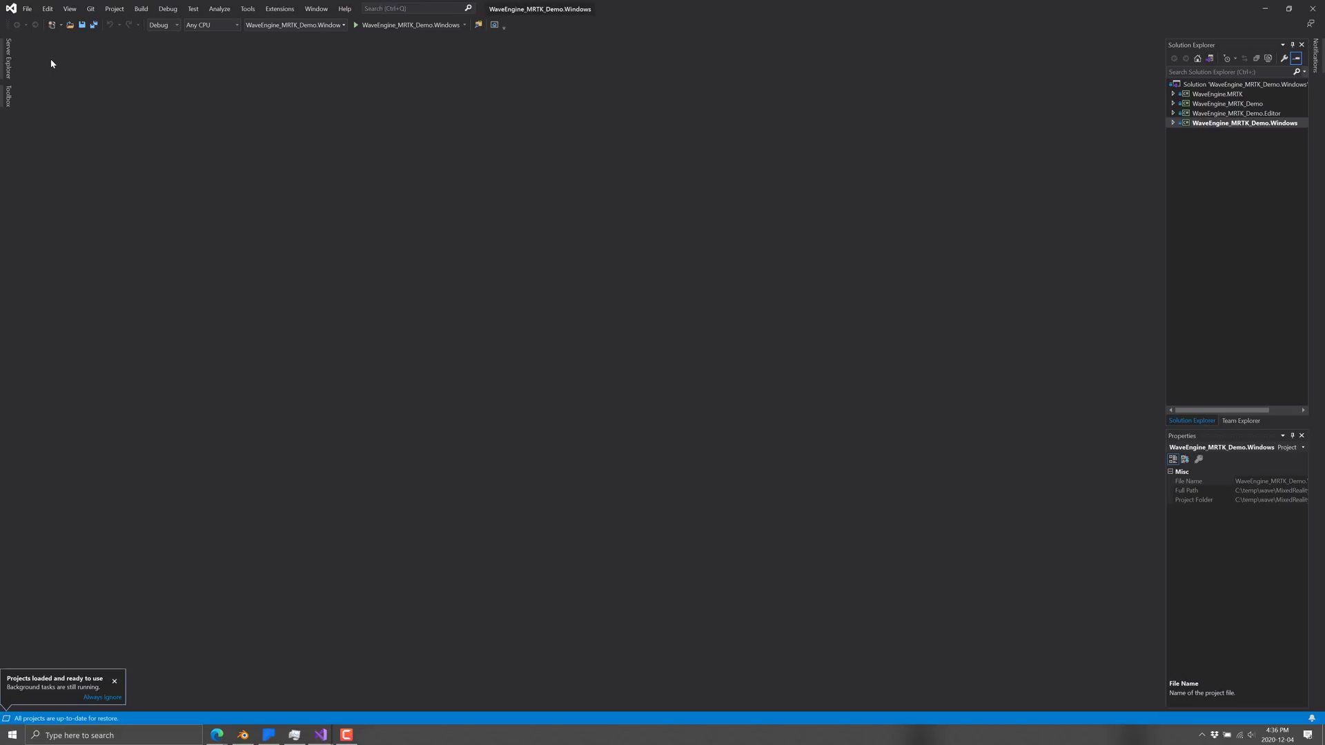
Look through the solution's Windows, Editor, WaveEngine_MRTK_Demo and WaveEngine.MRTK projects.
{"action": "left_click", "coordinate": [1229, 124]}
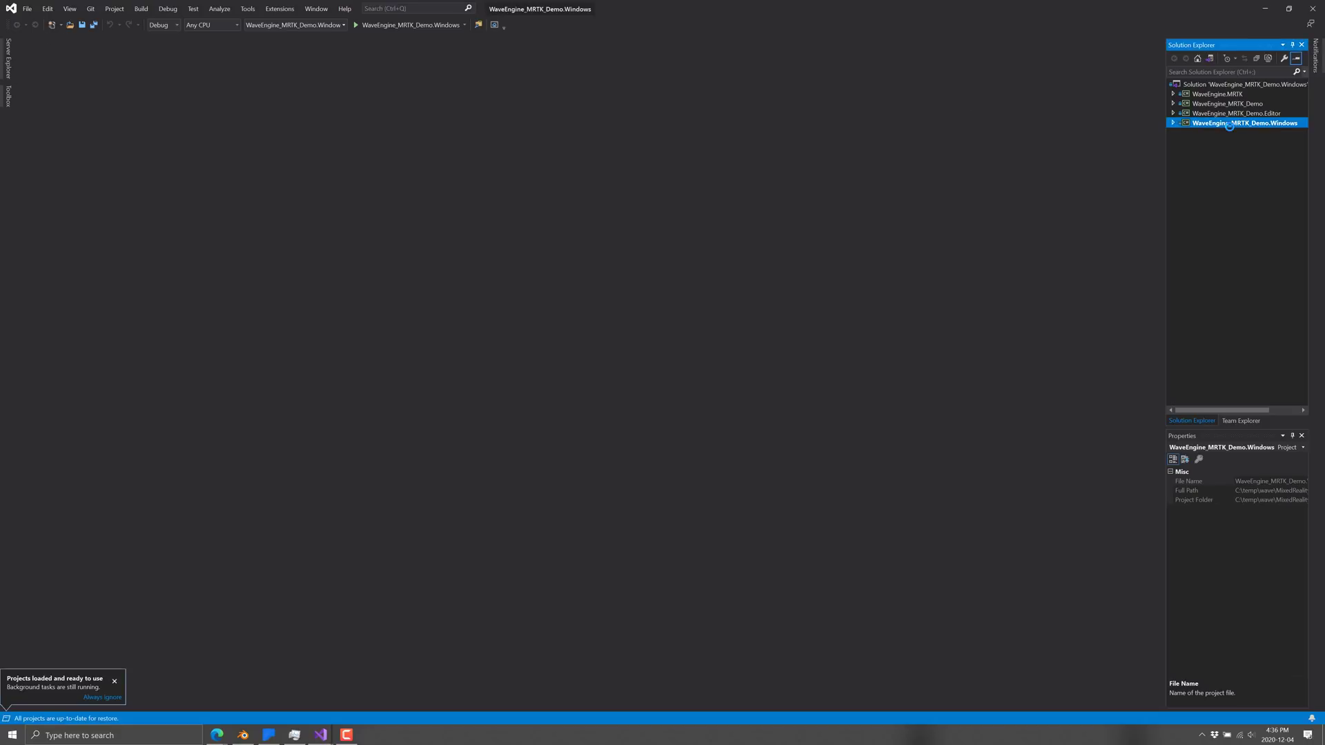
{"action": "left_click", "coordinate": [1234, 116]}
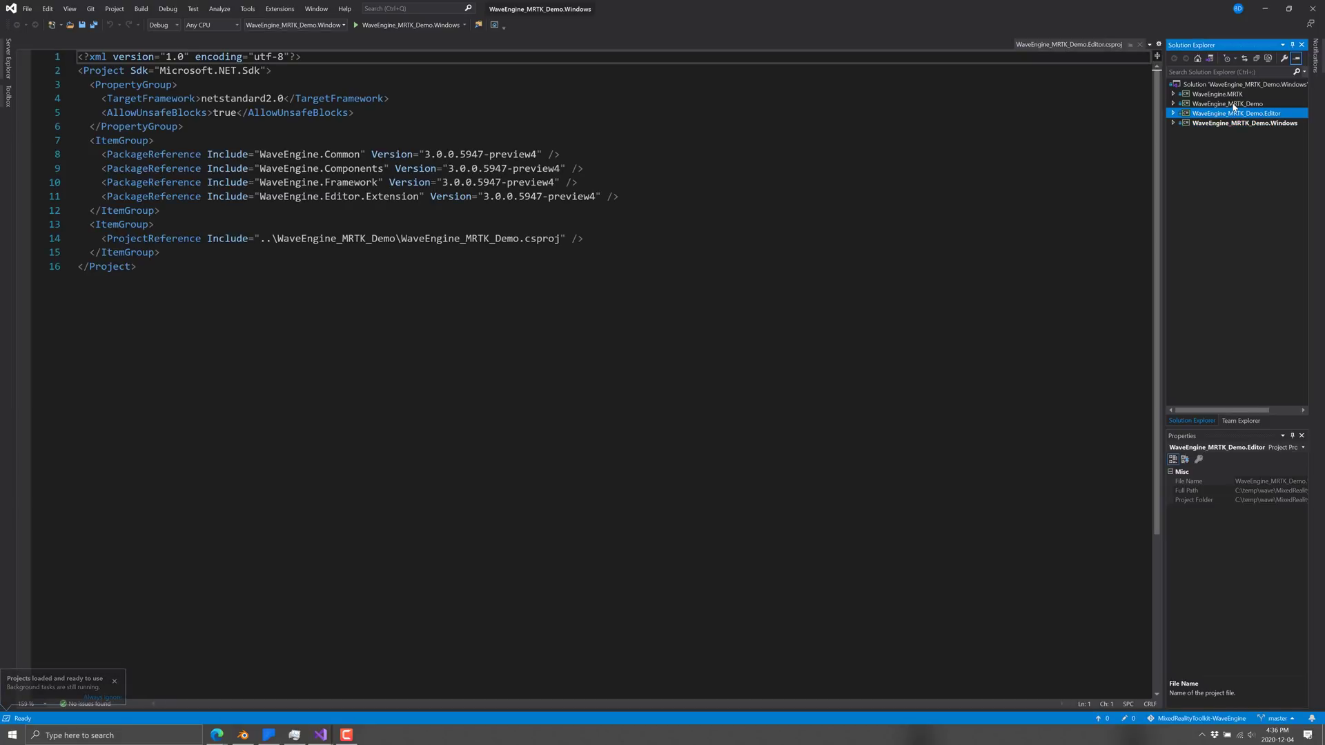
{"action": "left_click", "coordinate": [1232, 104]}
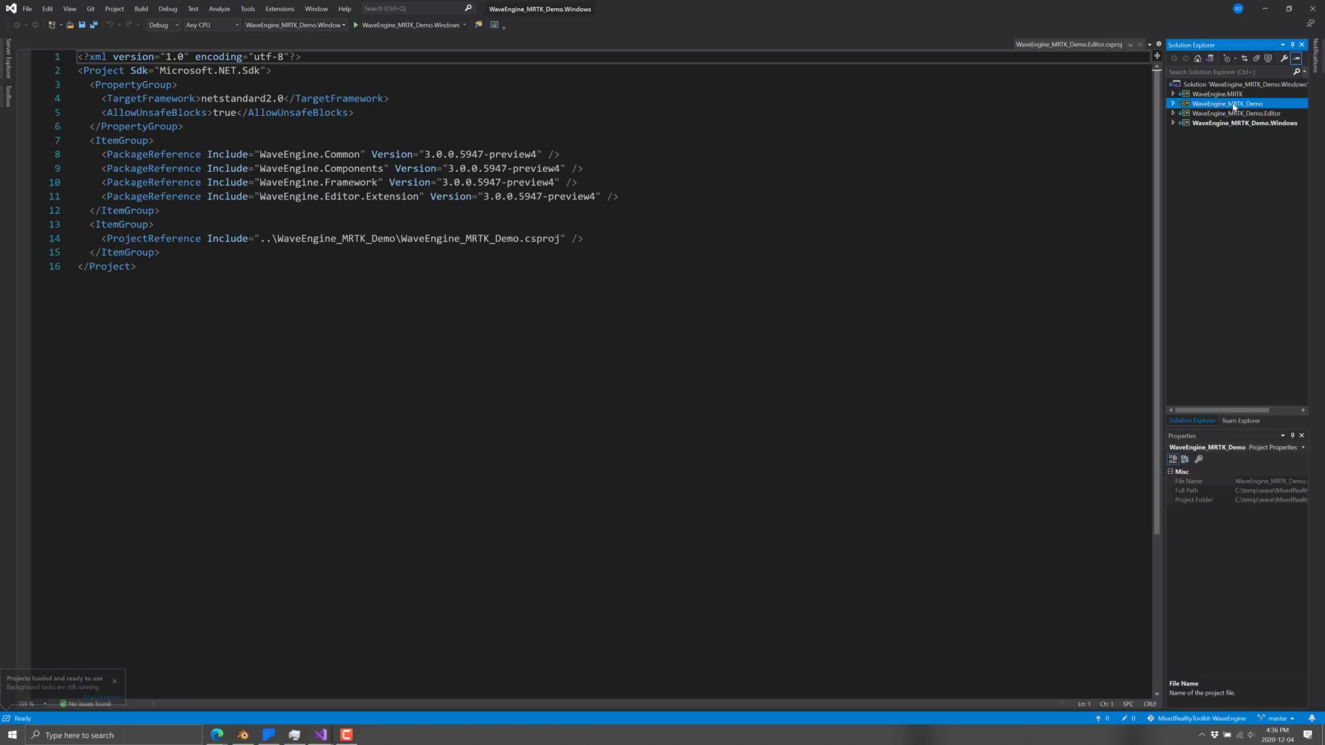
{"action": "left_click", "coordinate": [1218, 94]}
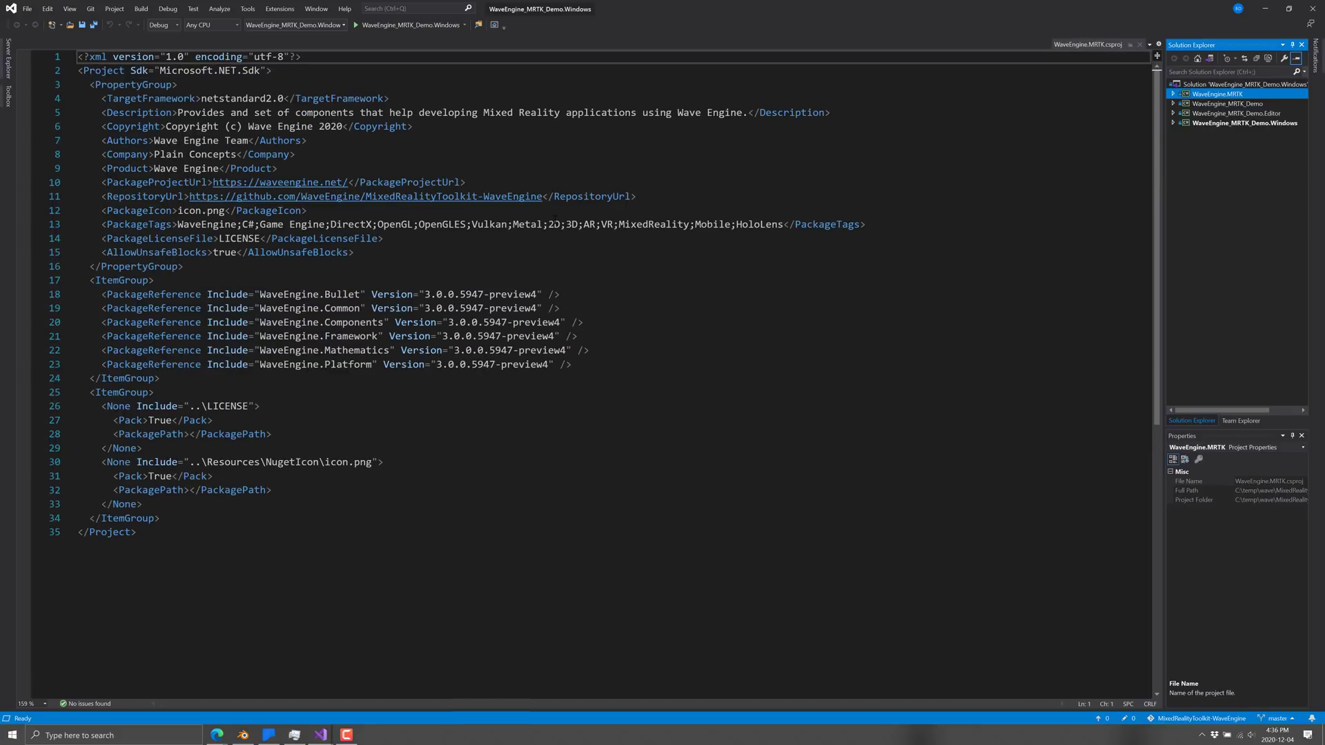
{"action": "left_click", "coordinate": [1173, 104]}
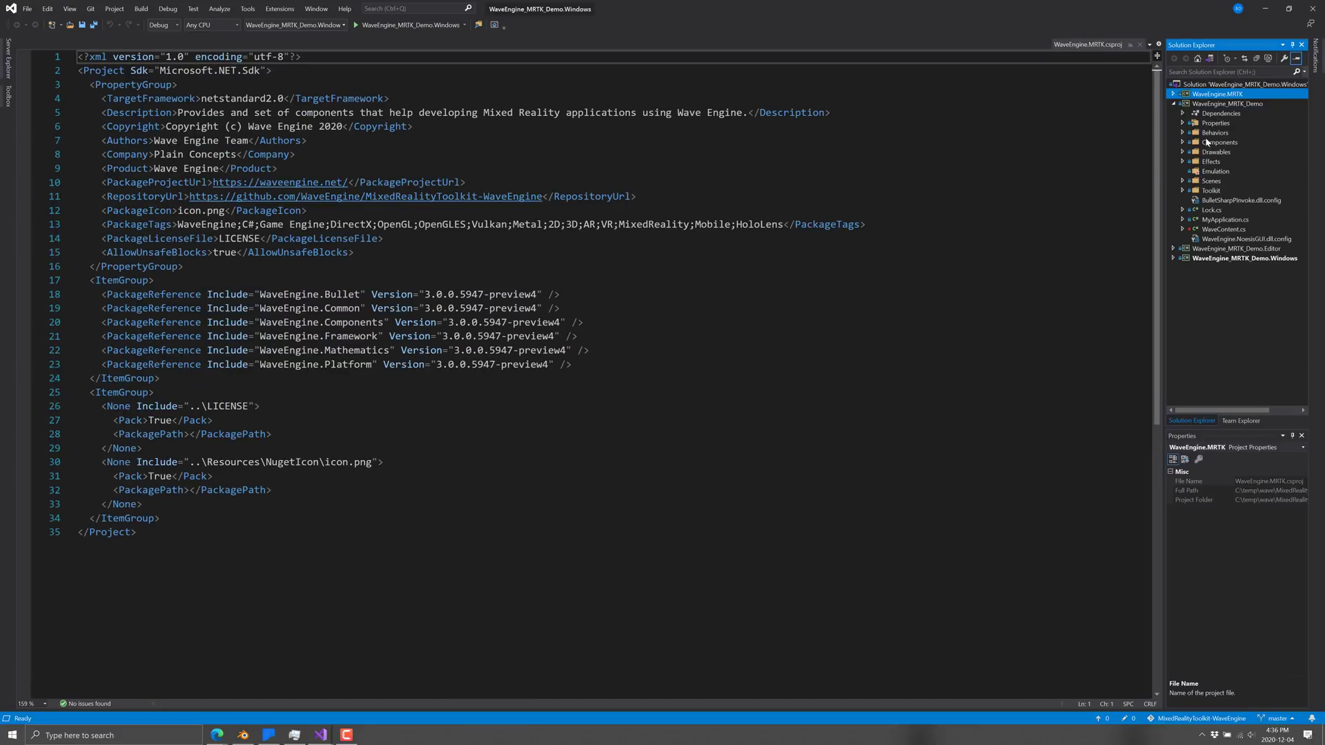
{"action": "left_click", "coordinate": [1230, 104]}
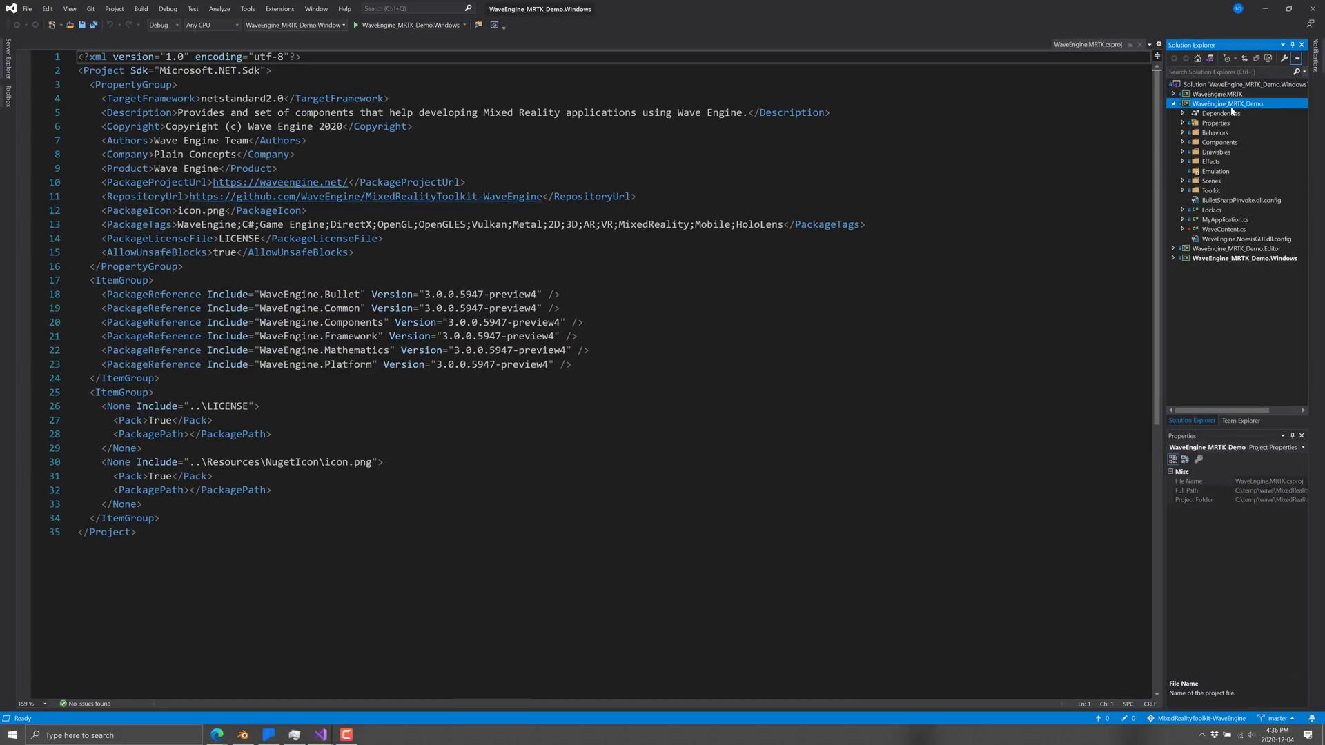
Open HandInteractionTouch.cs from Behaviors and highlight Behavior and IMixedRealityTouchHandler.
{"action": "left_click", "coordinate": [1183, 134]}
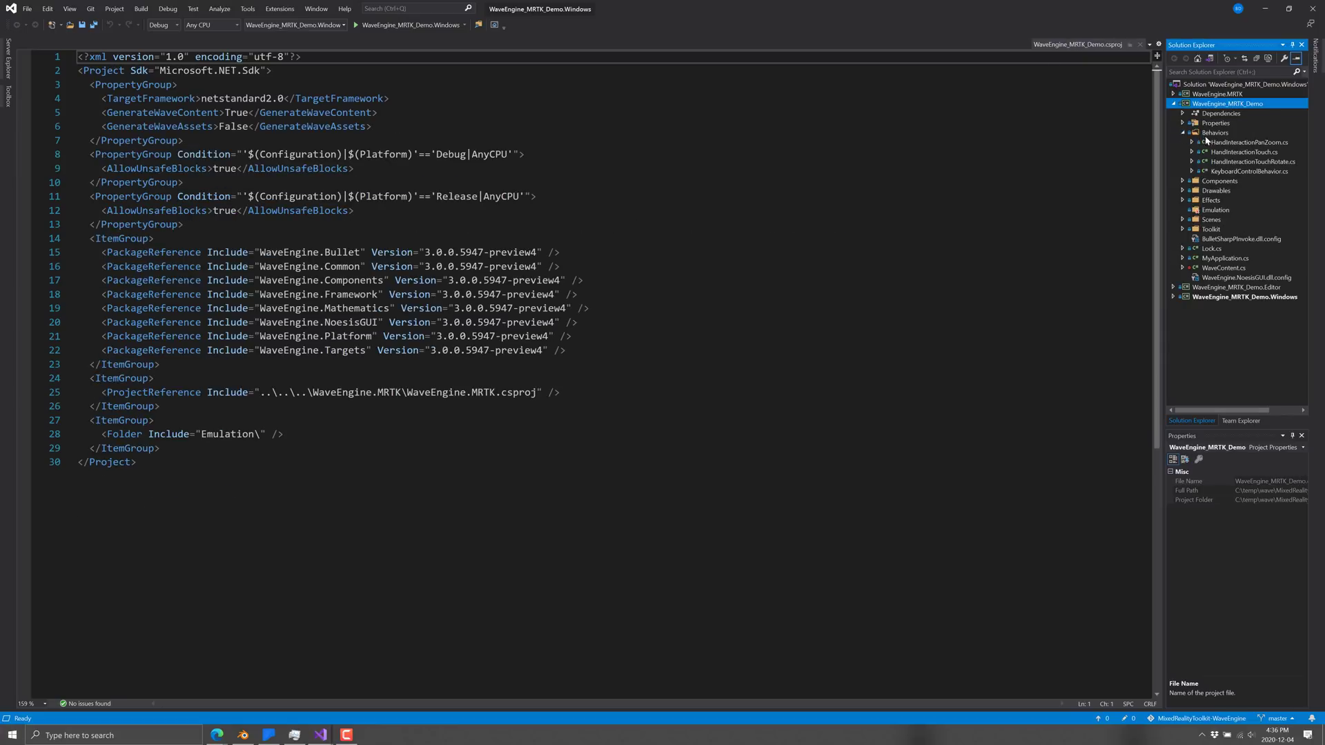
{"action": "double_click", "coordinate": [1244, 153]}
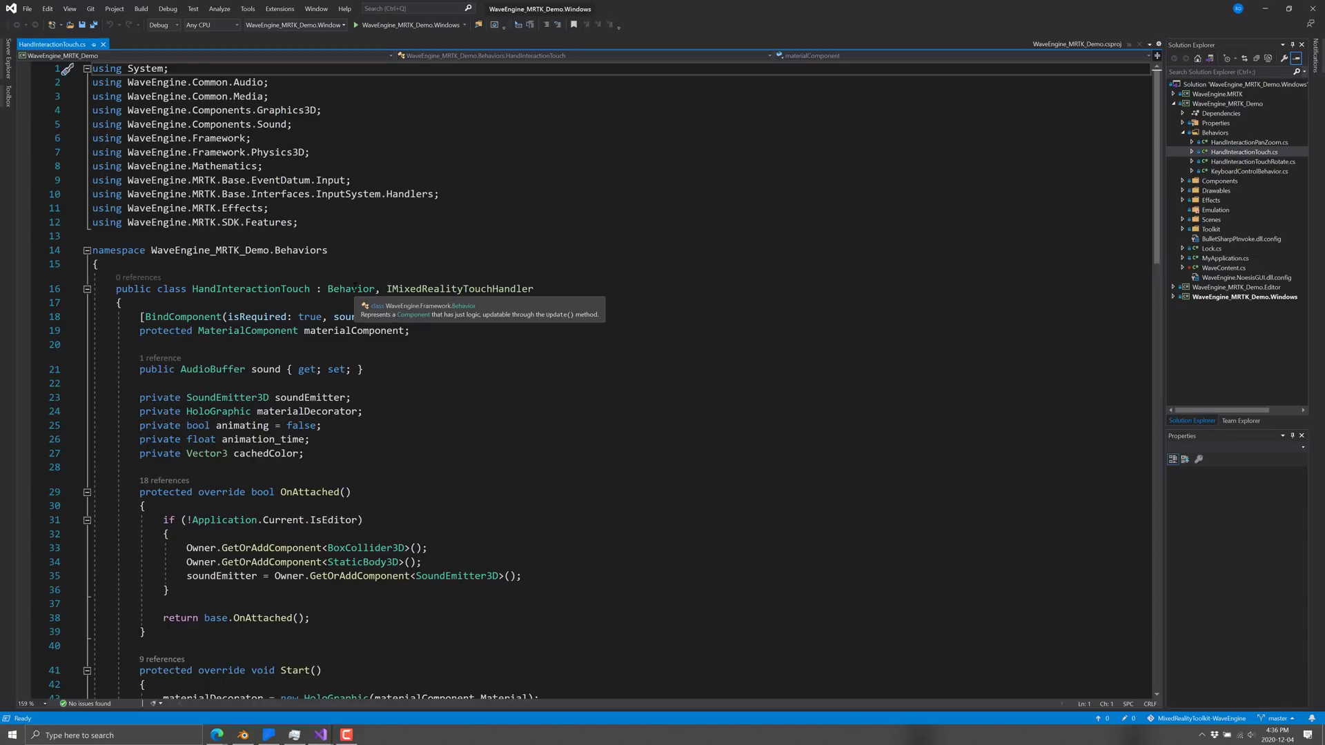
{"action": "double_click", "coordinate": [352, 290]}
{"action": "double_click", "coordinate": [459, 289]}
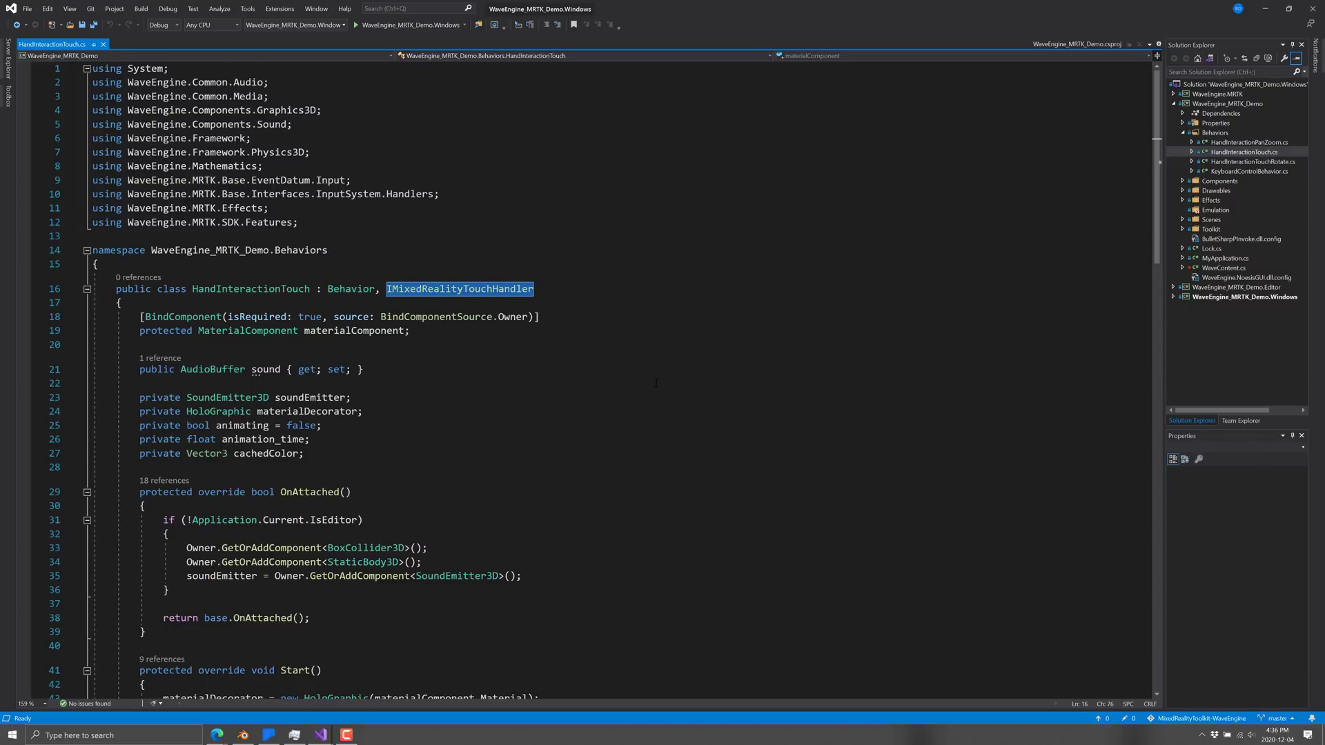
{"action": "scroll", "coordinate": [656, 383], "scroll_direction": "down", "scroll_amount": 10}
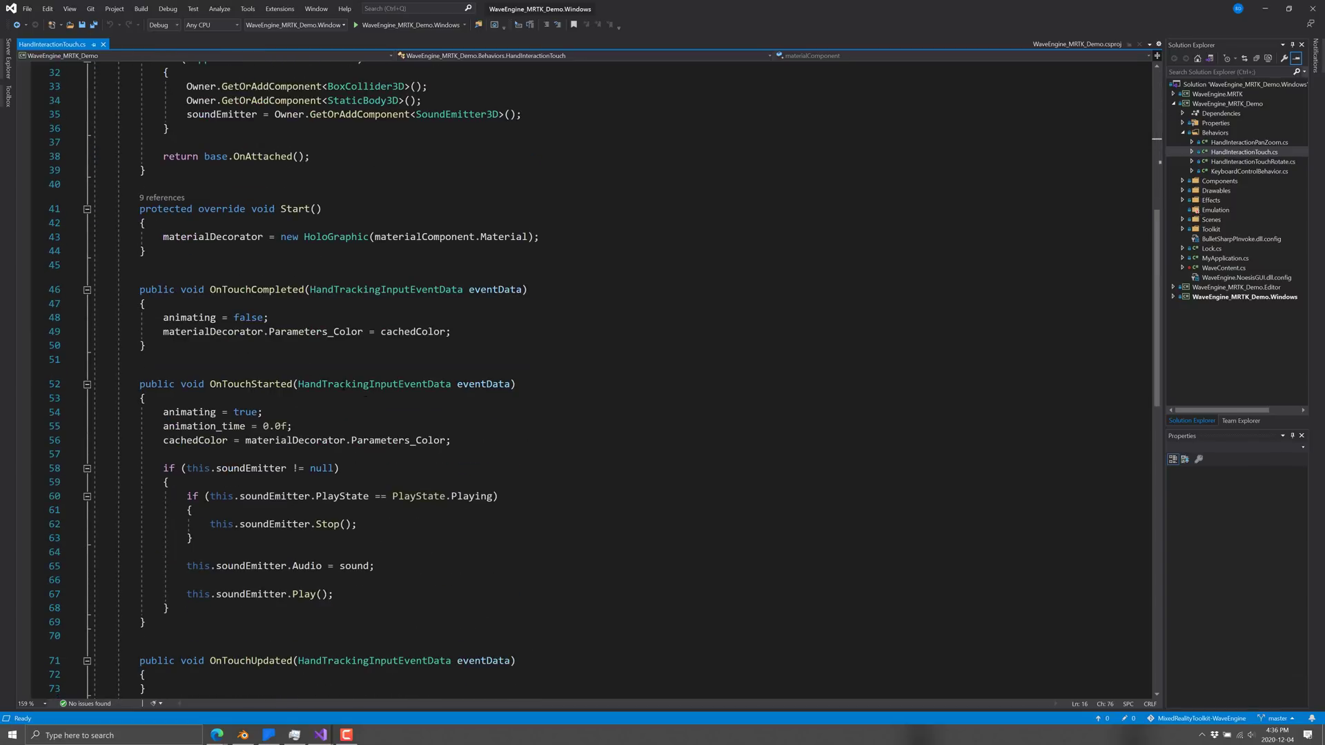
Highlight the OnTouchCompleted, OnTouchStarted and Update methods, then the Behavior base class again.
{"action": "double_click", "coordinate": [257, 289]}
{"action": "double_click", "coordinate": [251, 384]}
{"action": "scroll", "coordinate": [588, 378], "scroll_direction": "down", "scroll_amount": 5}
{"action": "double_click", "coordinate": [299, 475]}
{"action": "scroll", "coordinate": [717, 434], "scroll_direction": "up", "scroll_amount": 6}
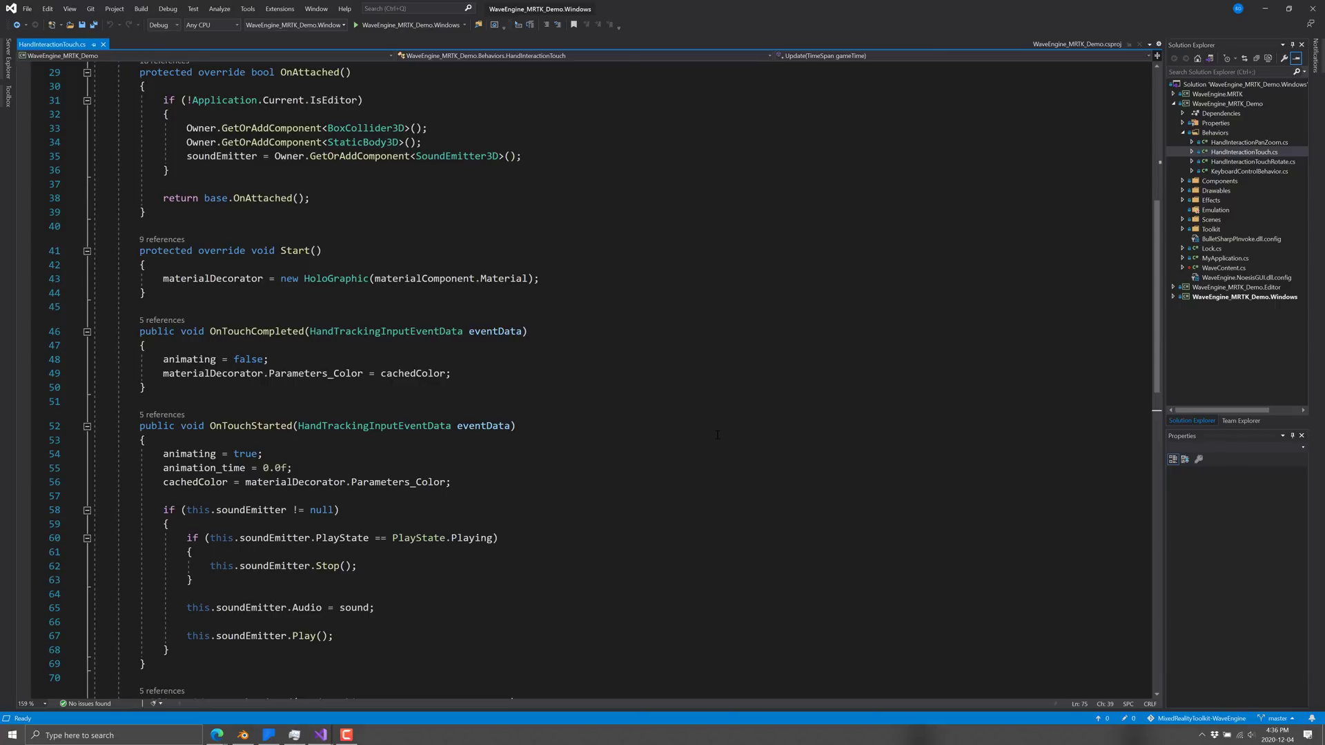
{"action": "scroll", "coordinate": [717, 434], "scroll_direction": "up", "scroll_amount": 1}
{"action": "scroll", "coordinate": [319, 276], "scroll_direction": "up", "scroll_amount": 9}
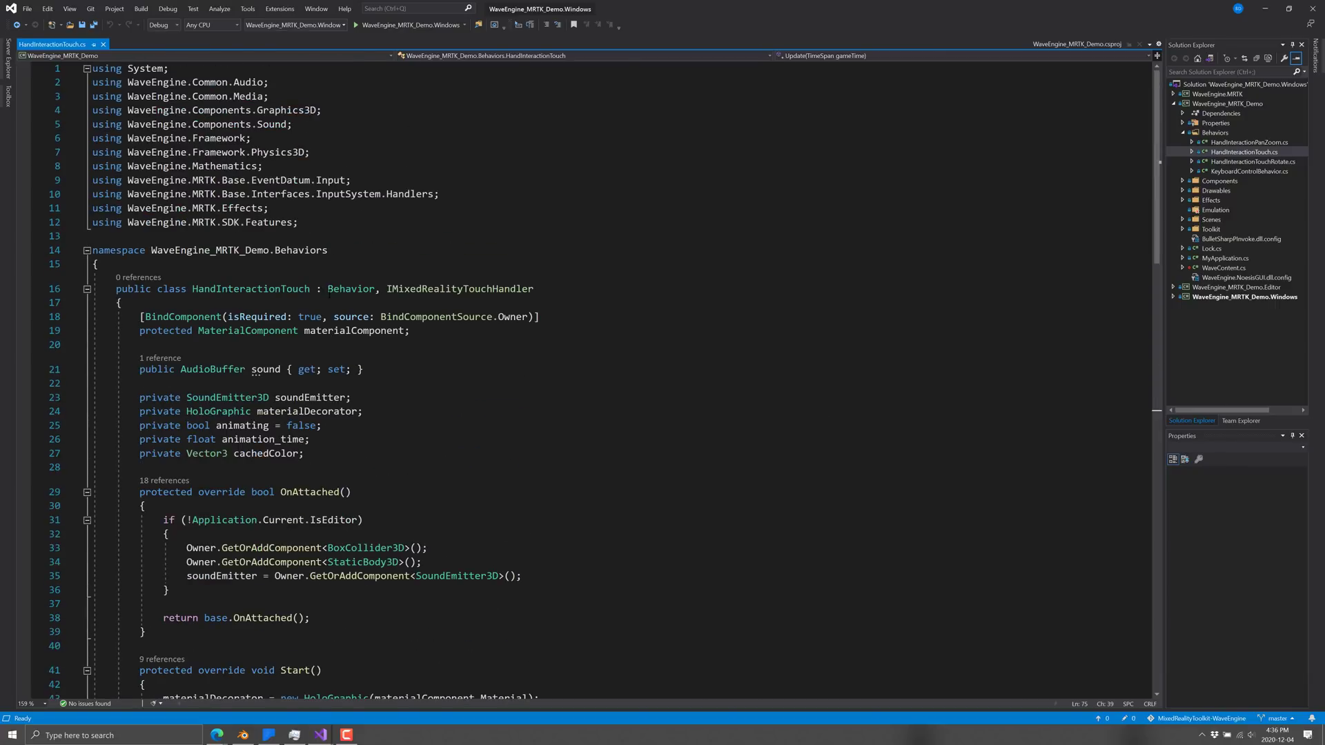
{"action": "double_click", "coordinate": [351, 289]}
Open HoloHands.cs and WireframeHolo.cs from Effects, highlighting their MaterialDecorator base class.
{"action": "left_click", "coordinate": [1183, 201]}
{"action": "double_click", "coordinate": [1236, 211]}
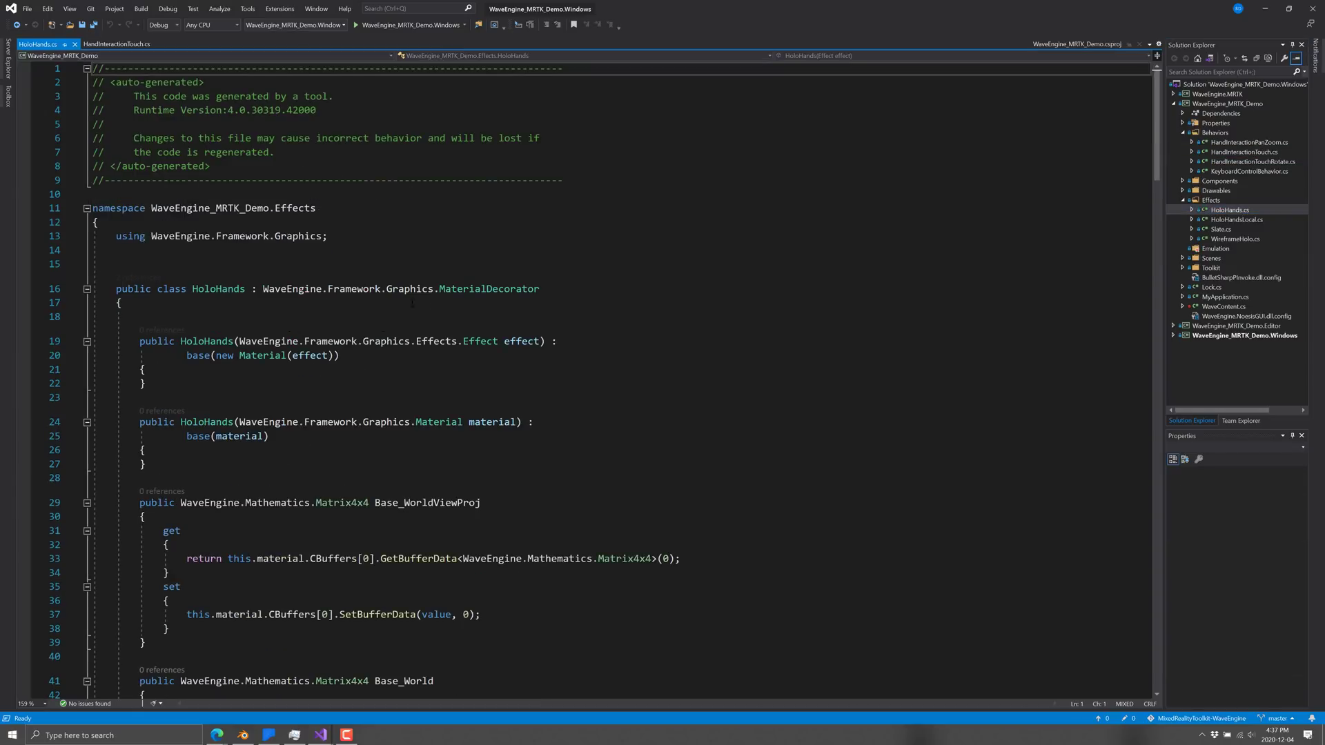
{"action": "left_click", "coordinate": [219, 288]}
{"action": "double_click", "coordinate": [490, 289]}
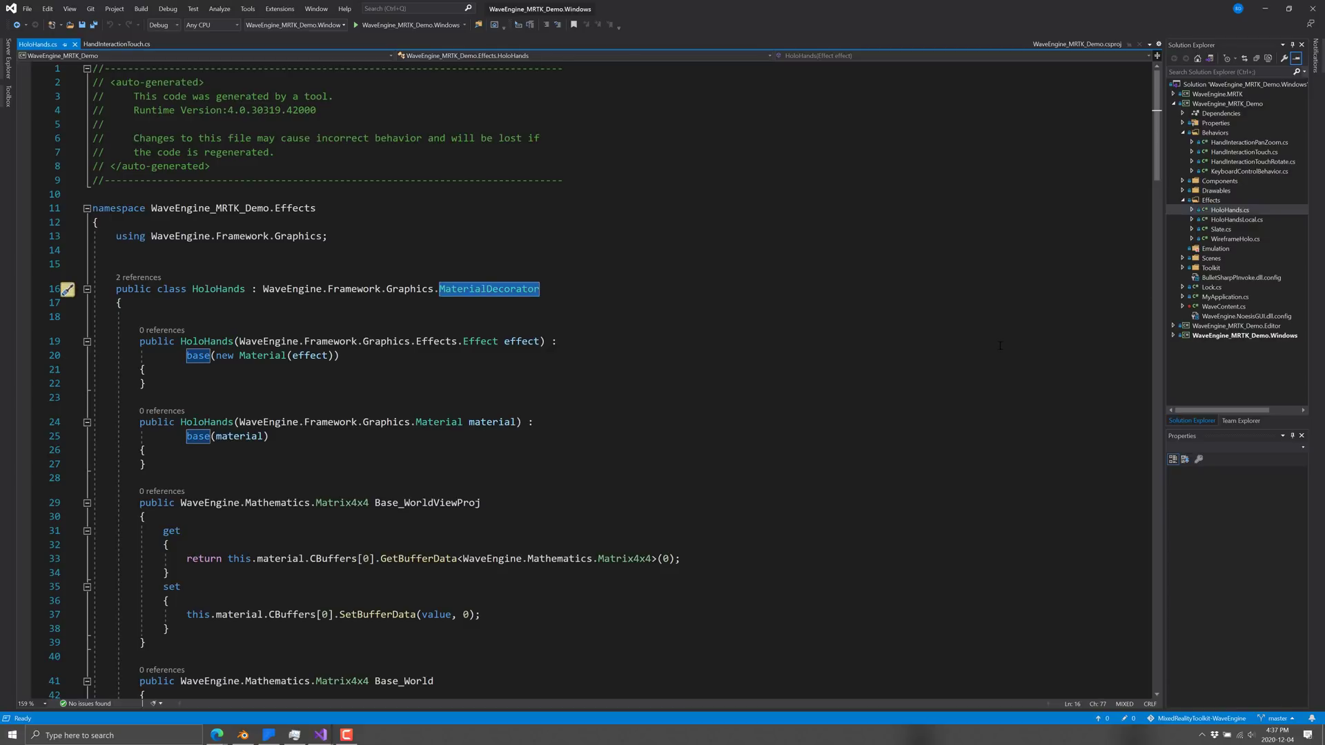
{"action": "double_click", "coordinate": [1226, 239]}
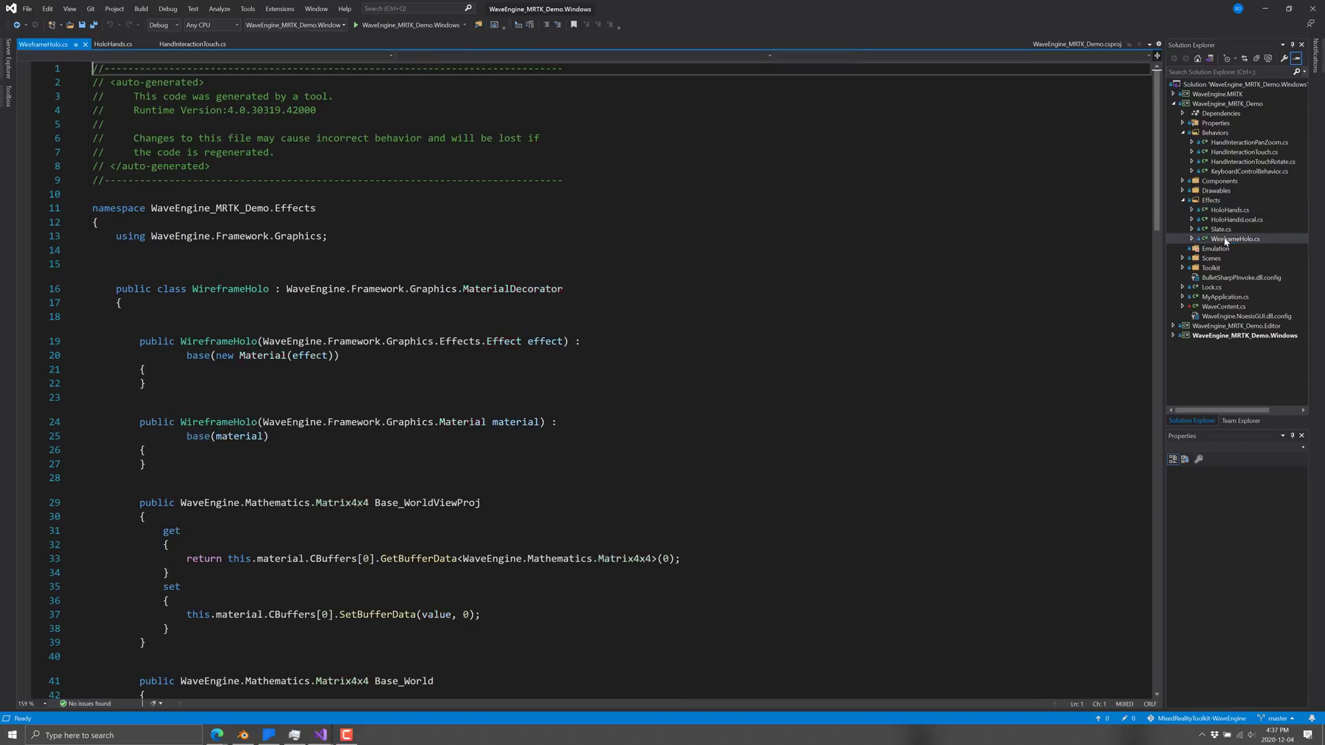
{"action": "double_click", "coordinate": [519, 289]}
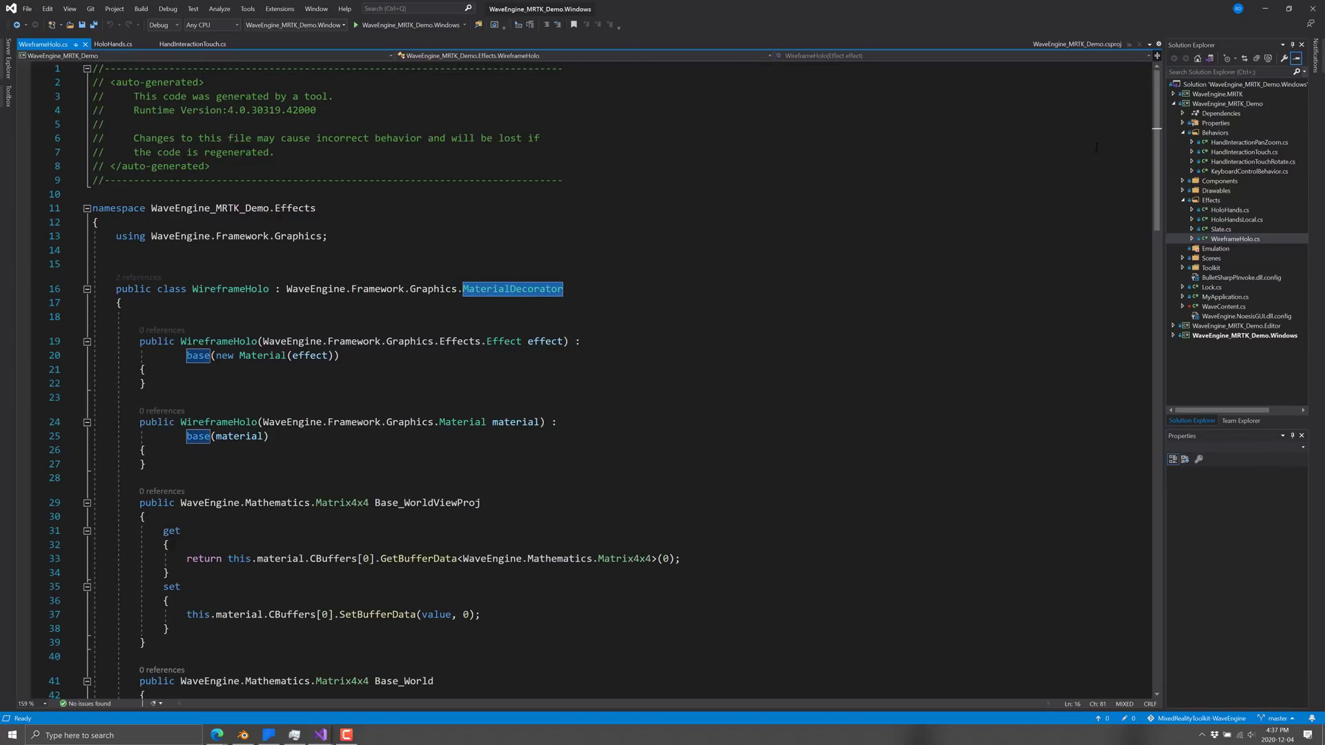
Open ColorChanger.cs from the Components folder and highlight its Component base class.
{"action": "left_click", "coordinate": [1183, 181]}
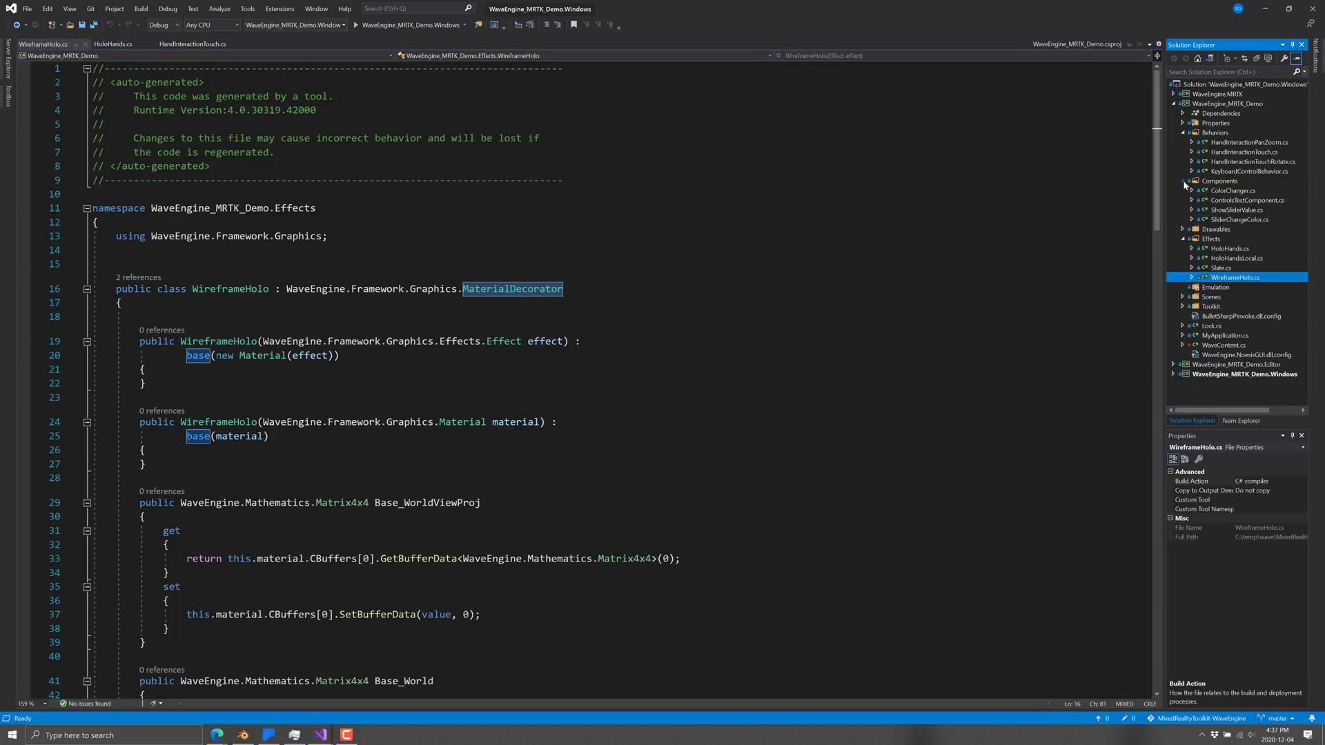
{"action": "left_click", "coordinate": [1240, 192]}
{"action": "double_click", "coordinate": [1236, 191]}
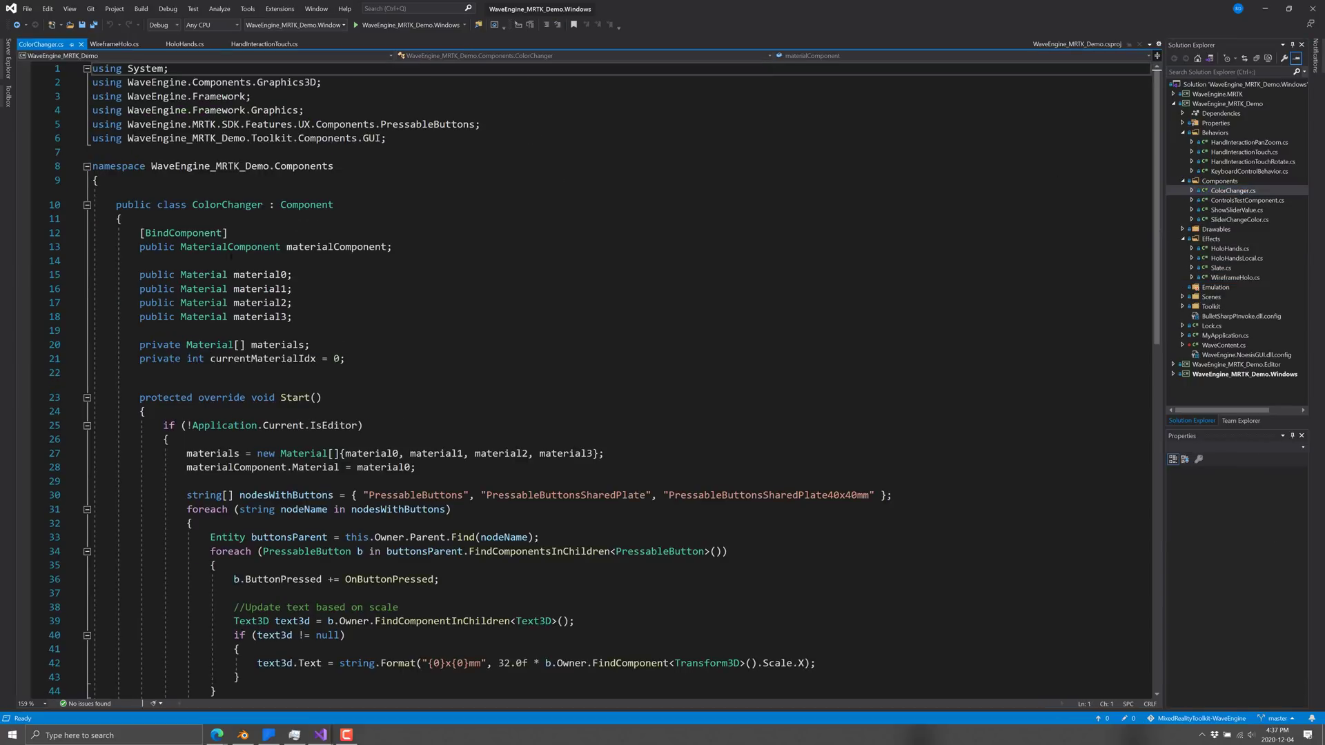
{"action": "double_click", "coordinate": [306, 205]}
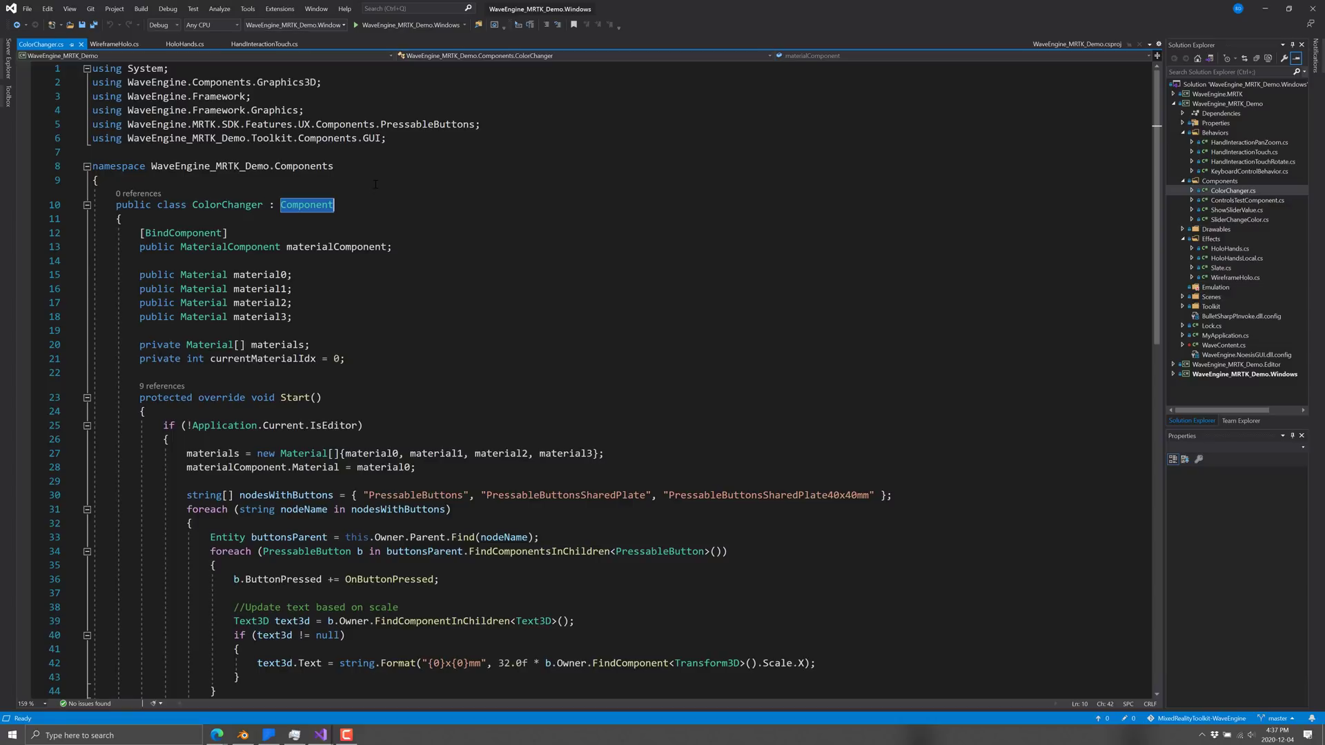
Open MyApplication.cs, scroll its code, and mark the DemoScene reference on line 63.
{"action": "double_click", "coordinate": [1223, 336]}
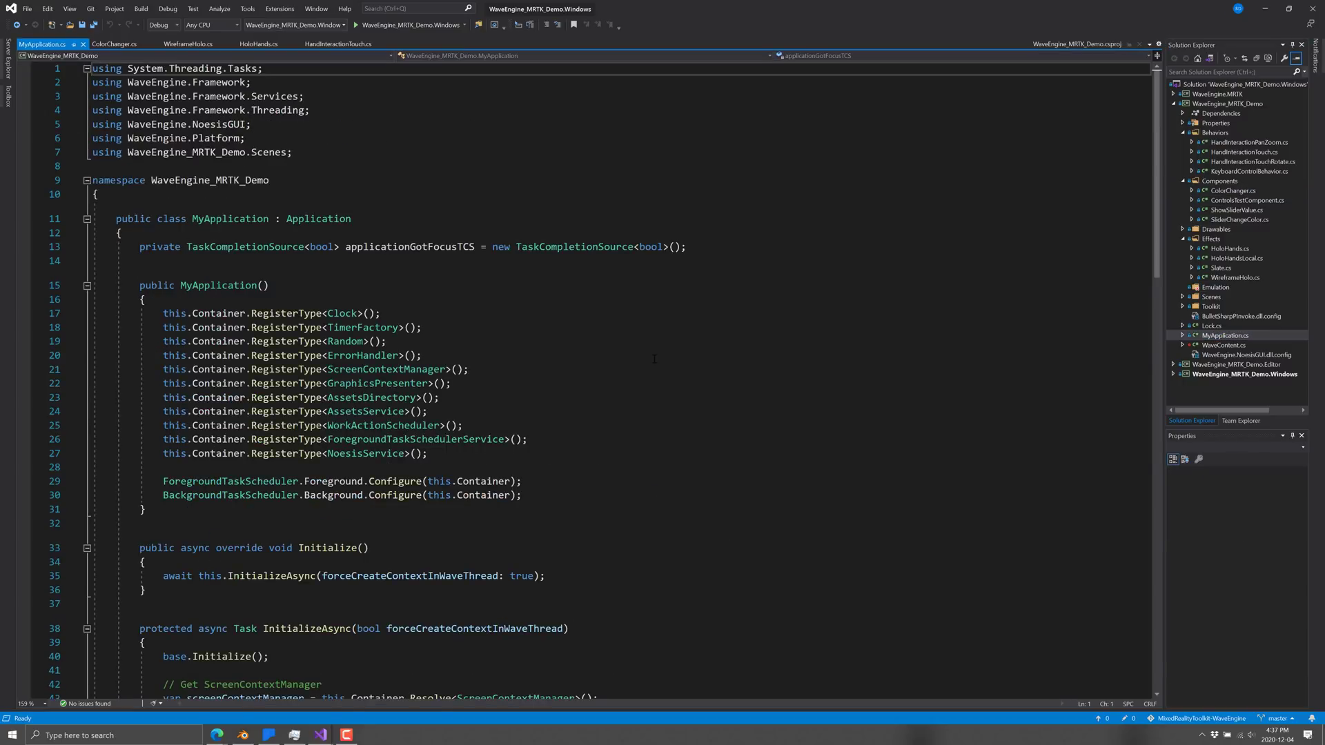
{"action": "left_click", "coordinate": [654, 355]}
{"action": "scroll", "coordinate": [654, 358], "scroll_direction": "down", "scroll_amount": 5}
{"action": "scroll", "coordinate": [654, 359], "scroll_direction": "down", "scroll_amount": 9}
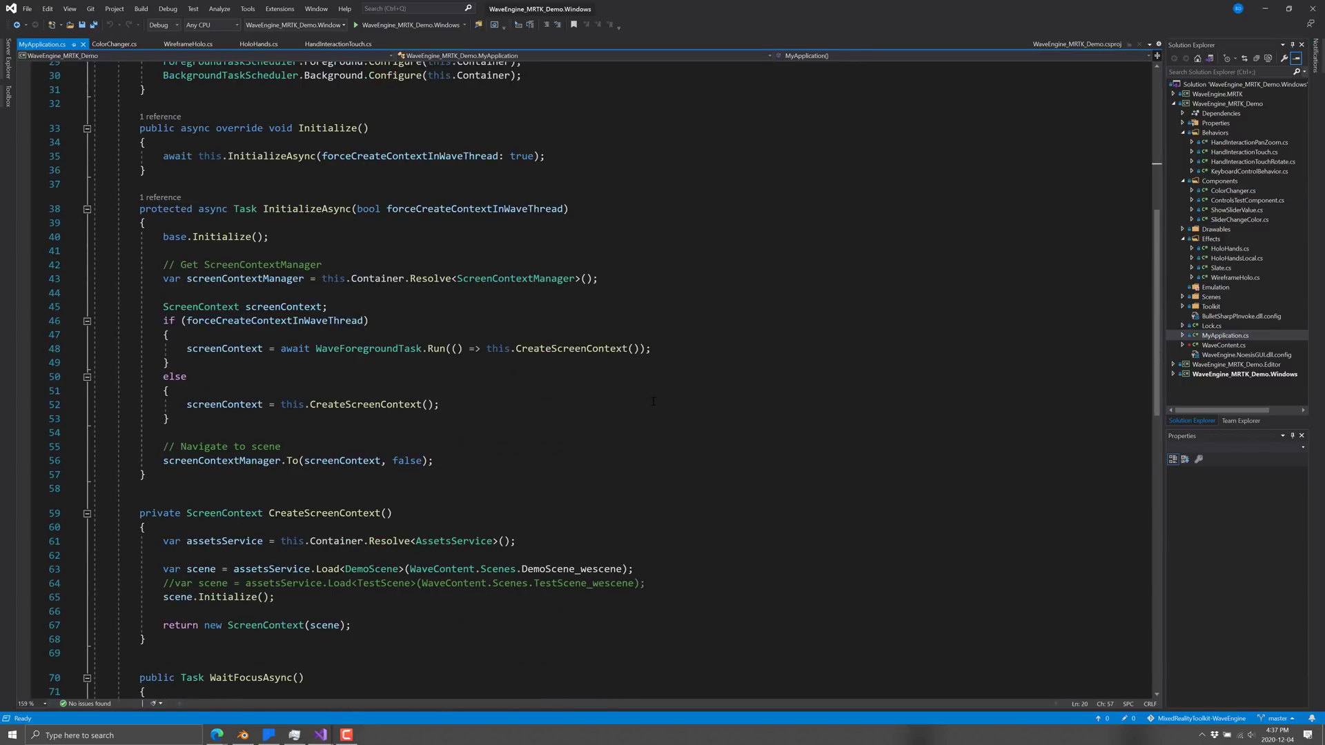
{"action": "scroll", "coordinate": [646, 373], "scroll_direction": "up", "scroll_amount": 9}
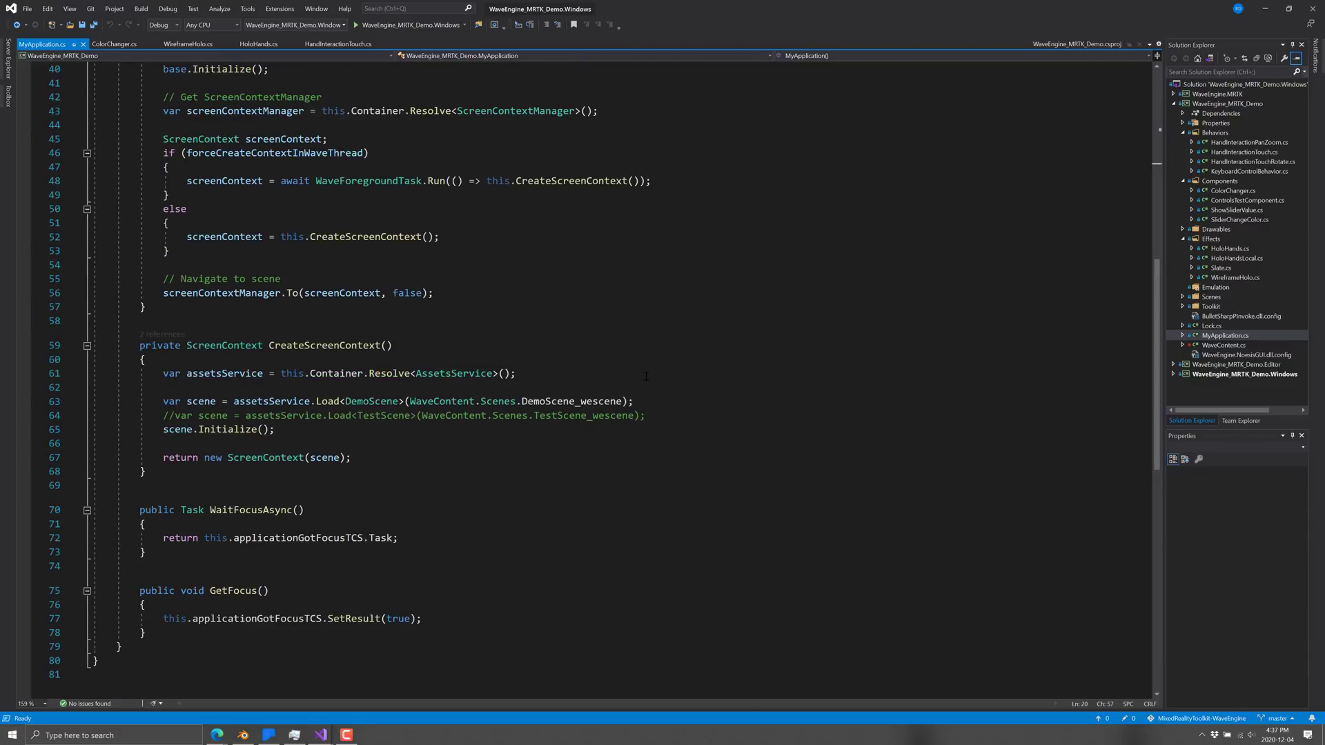
{"action": "scroll", "coordinate": [644, 372], "scroll_direction": "down", "scroll_amount": 6}
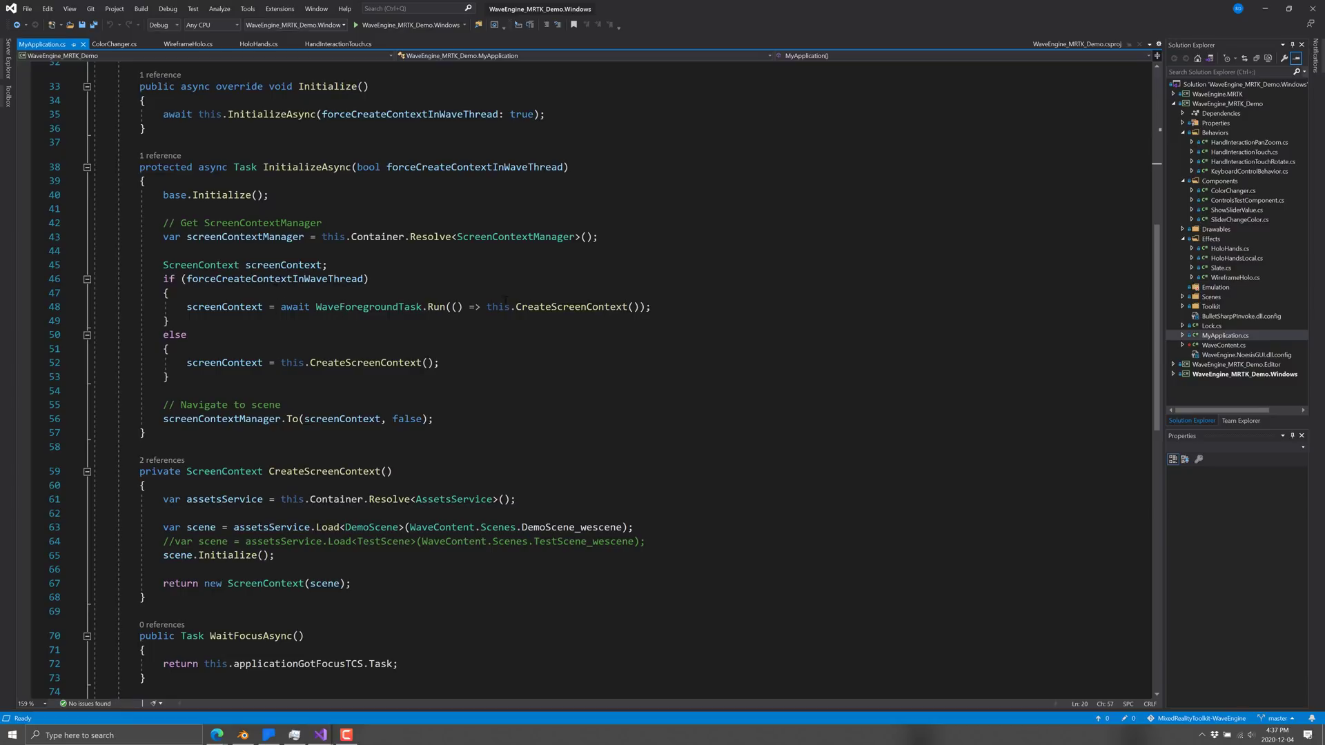
{"action": "left_click", "coordinate": [398, 527]}
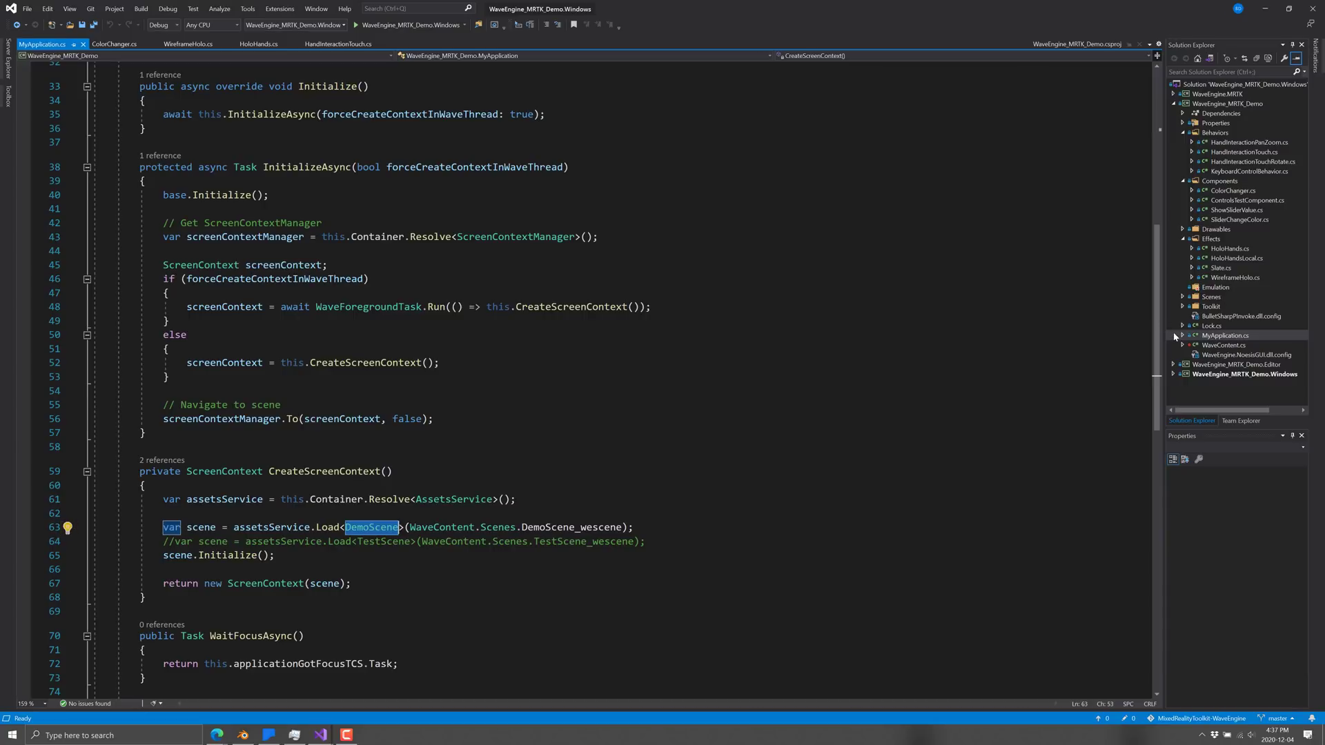
Open the Windows project's Program.cs and select its window width and height lines 17–18.
{"action": "left_click", "coordinate": [1174, 374]}
{"action": "double_click", "coordinate": [1216, 393]}
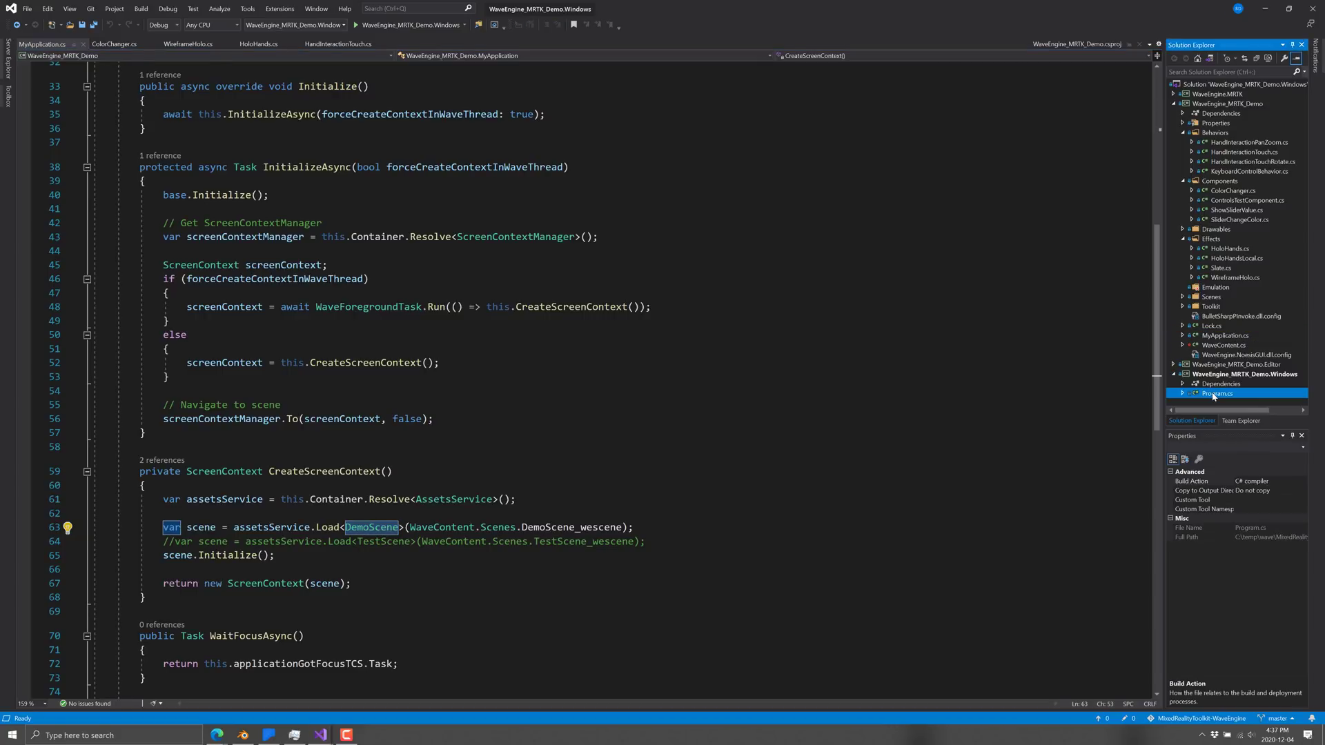
{"action": "left_click", "coordinate": [384, 327]}
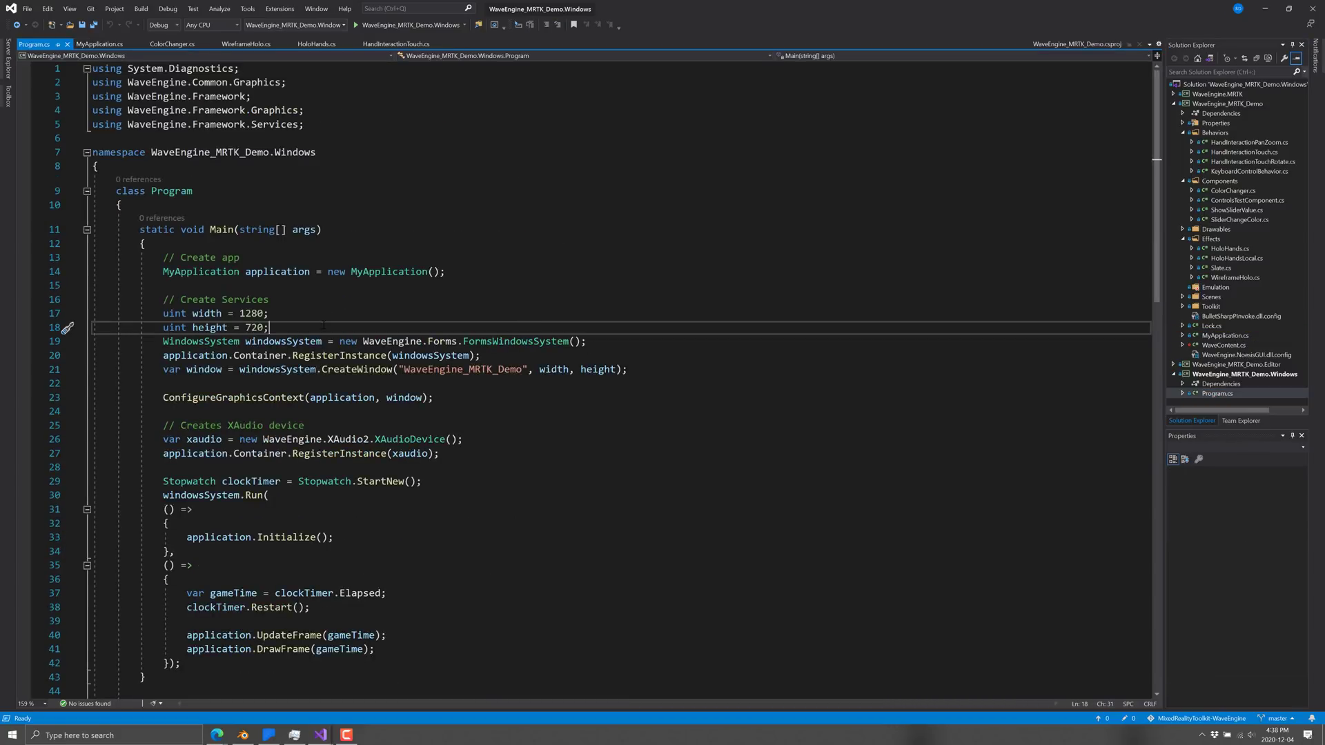
{"action": "left_click_drag", "start_coordinate": [273, 327], "coordinate": [140, 316]}
{"action": "scroll", "coordinate": [591, 295], "scroll_direction": "down", "scroll_amount": 6}
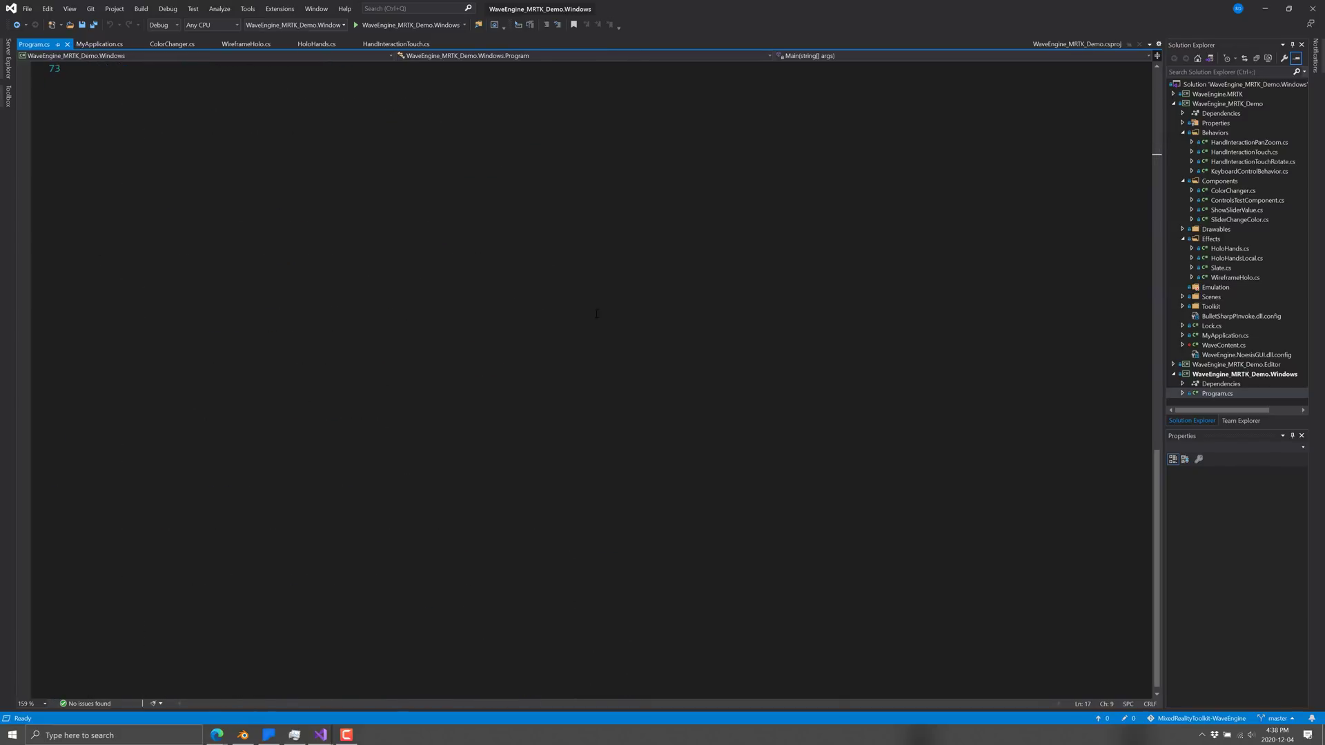
{"action": "scroll", "coordinate": [590, 303], "scroll_direction": "up", "scroll_amount": 6}
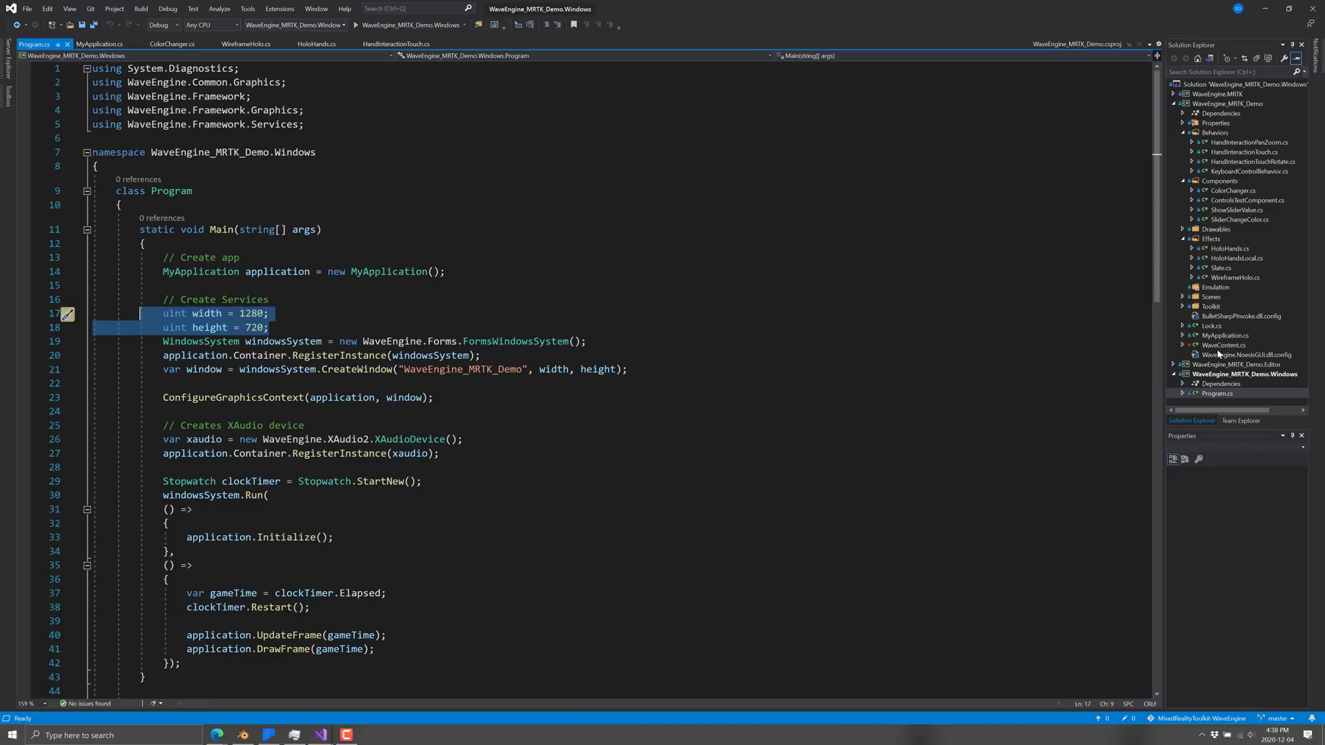
Preview HandInteractionPanZoom.cs, then highlight Drawable3D in BoxColliderRenderer.cs before returning to the editor.
{"action": "left_click", "coordinate": [1221, 142]}
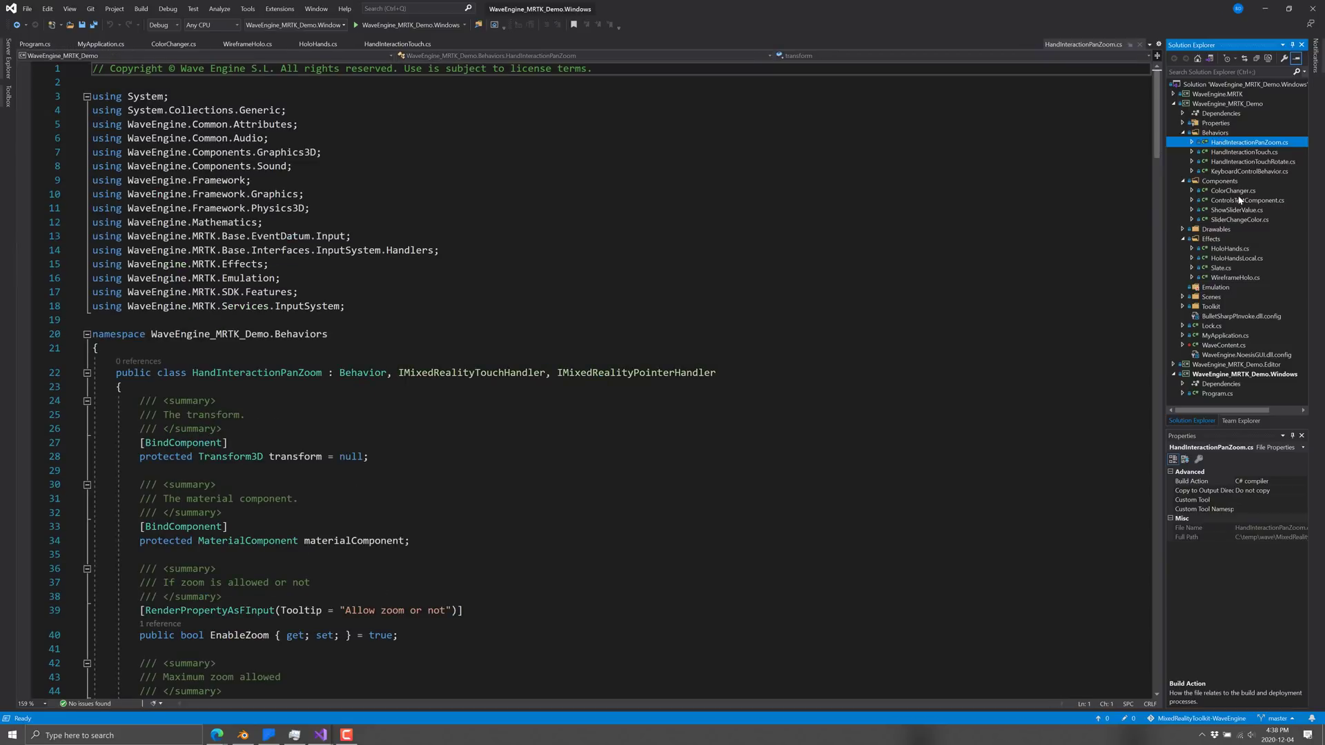
{"action": "left_click", "coordinate": [1183, 229]}
{"action": "double_click", "coordinate": [1228, 240]}
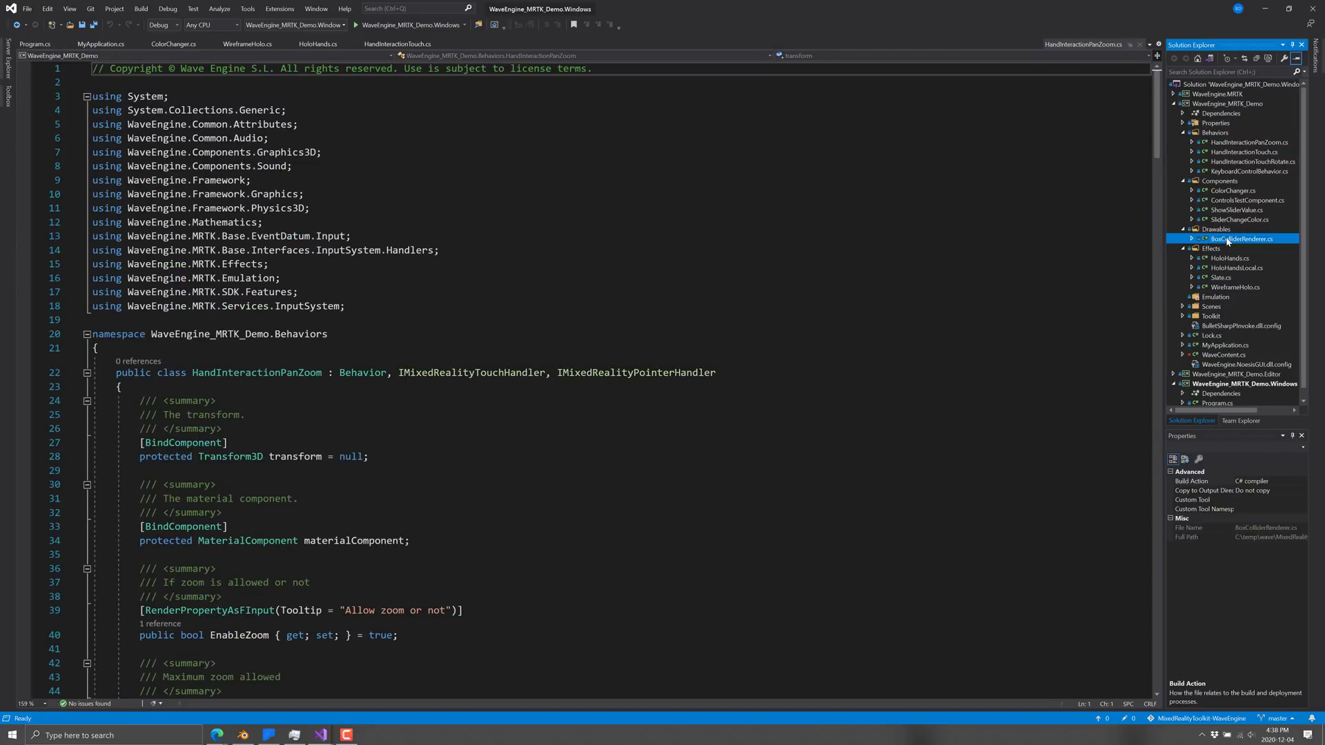
{"action": "left_click", "coordinate": [346, 190]}
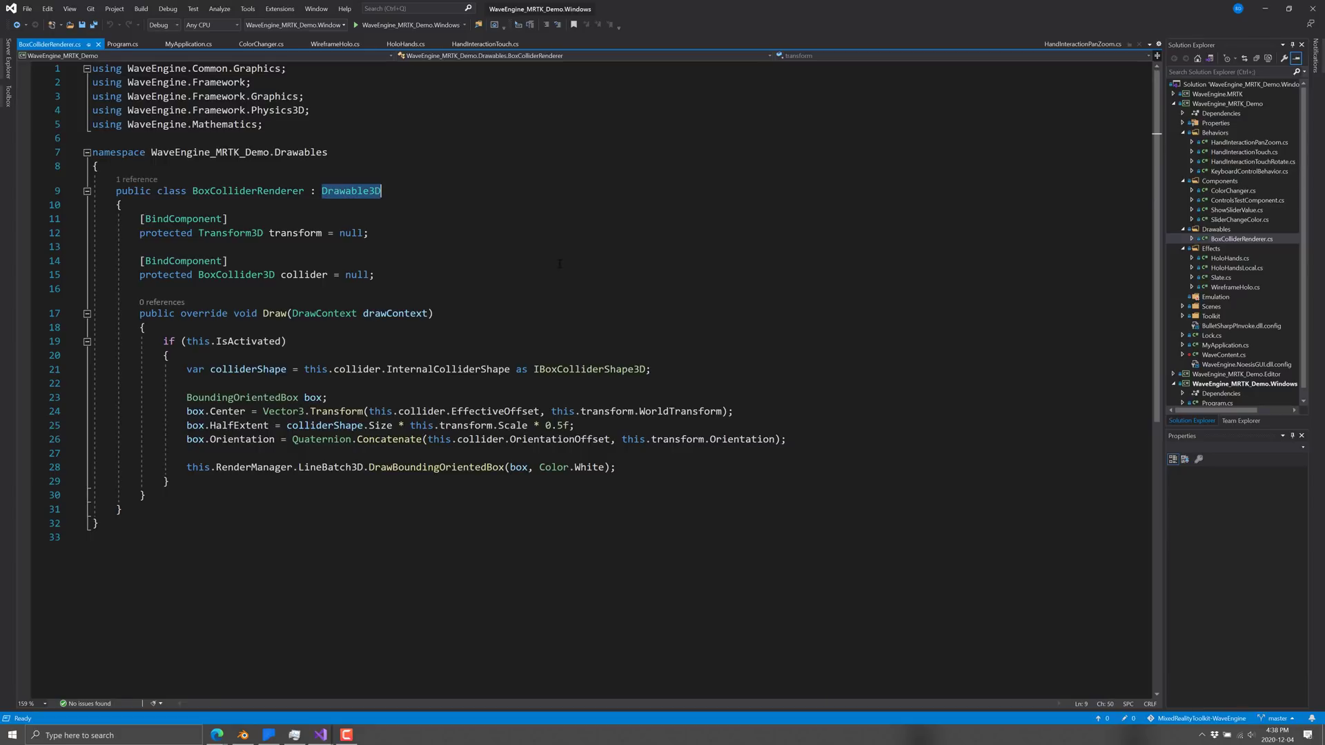
{"action": "double_click", "coordinate": [351, 190]}
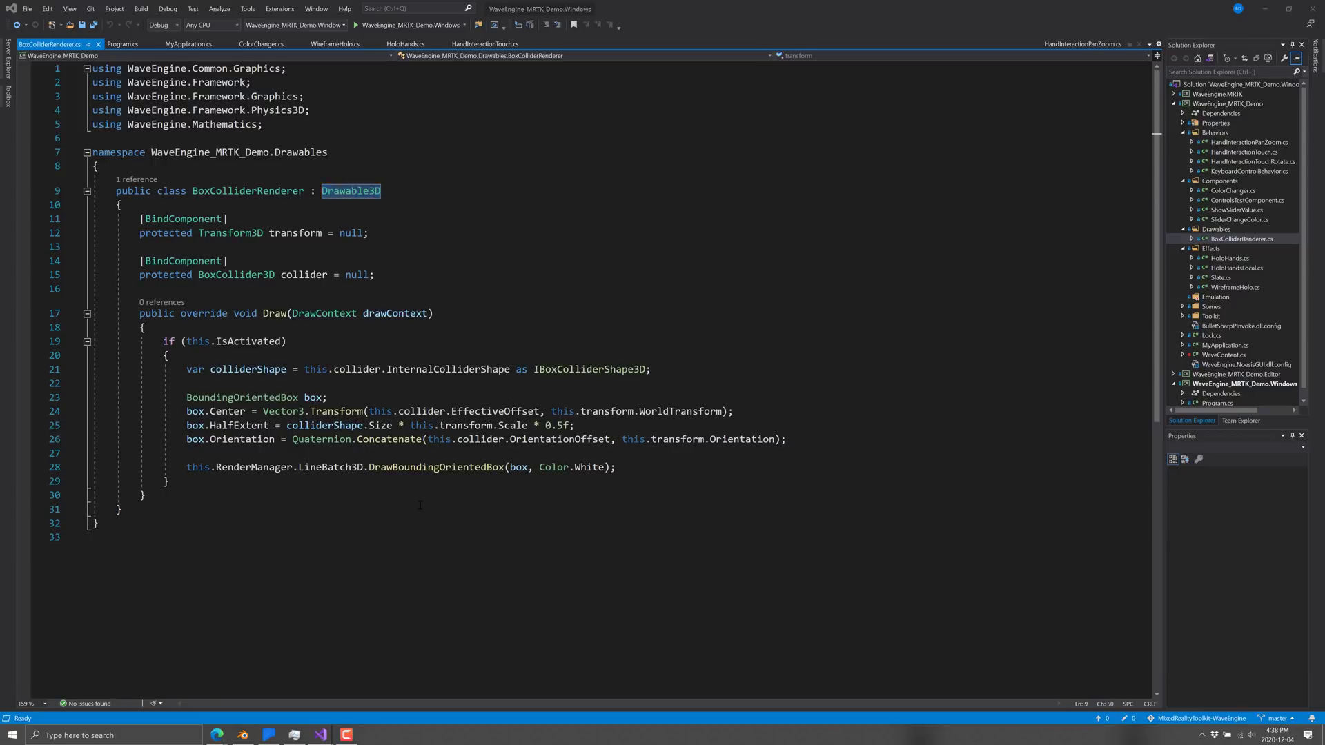
{"action": "key", "text": "alt+Tab"}
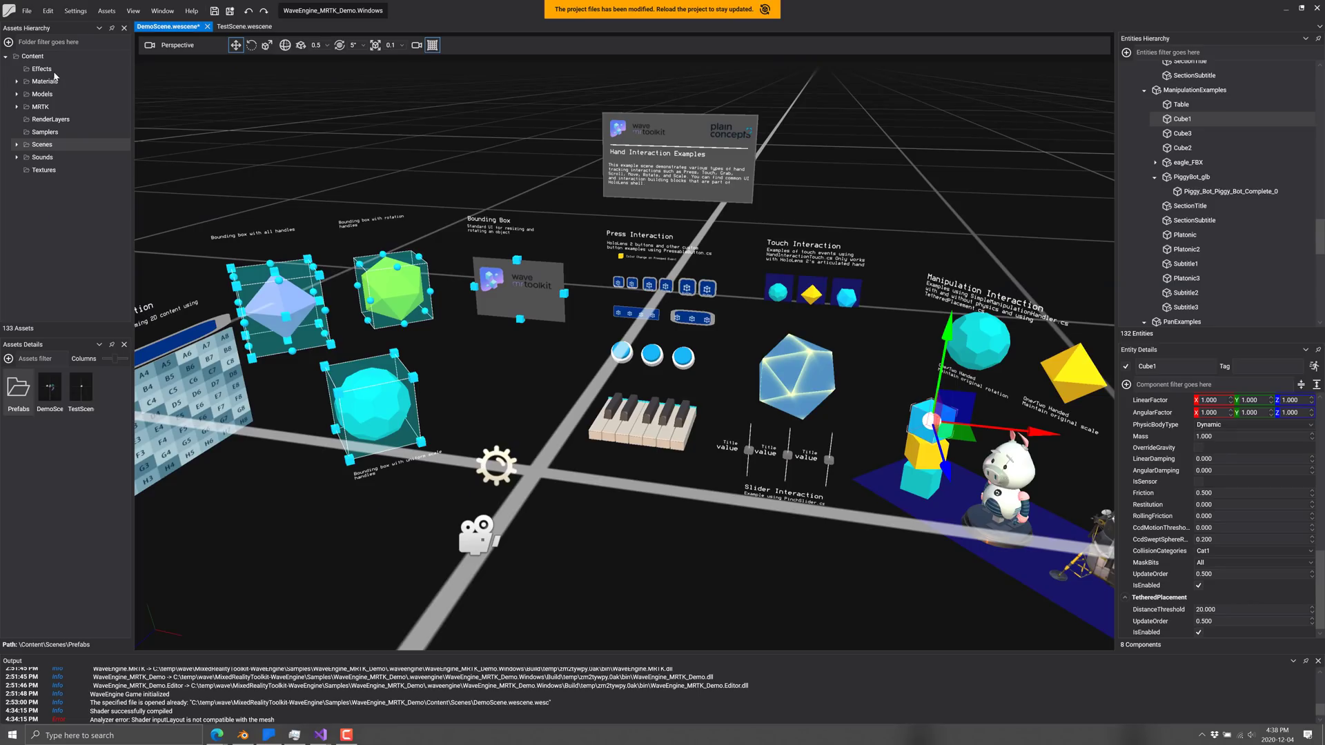
Select the LineBatch effect in Effects, then browse Platonic's addable components without adding any.
{"action": "left_click", "coordinate": [53, 72]}
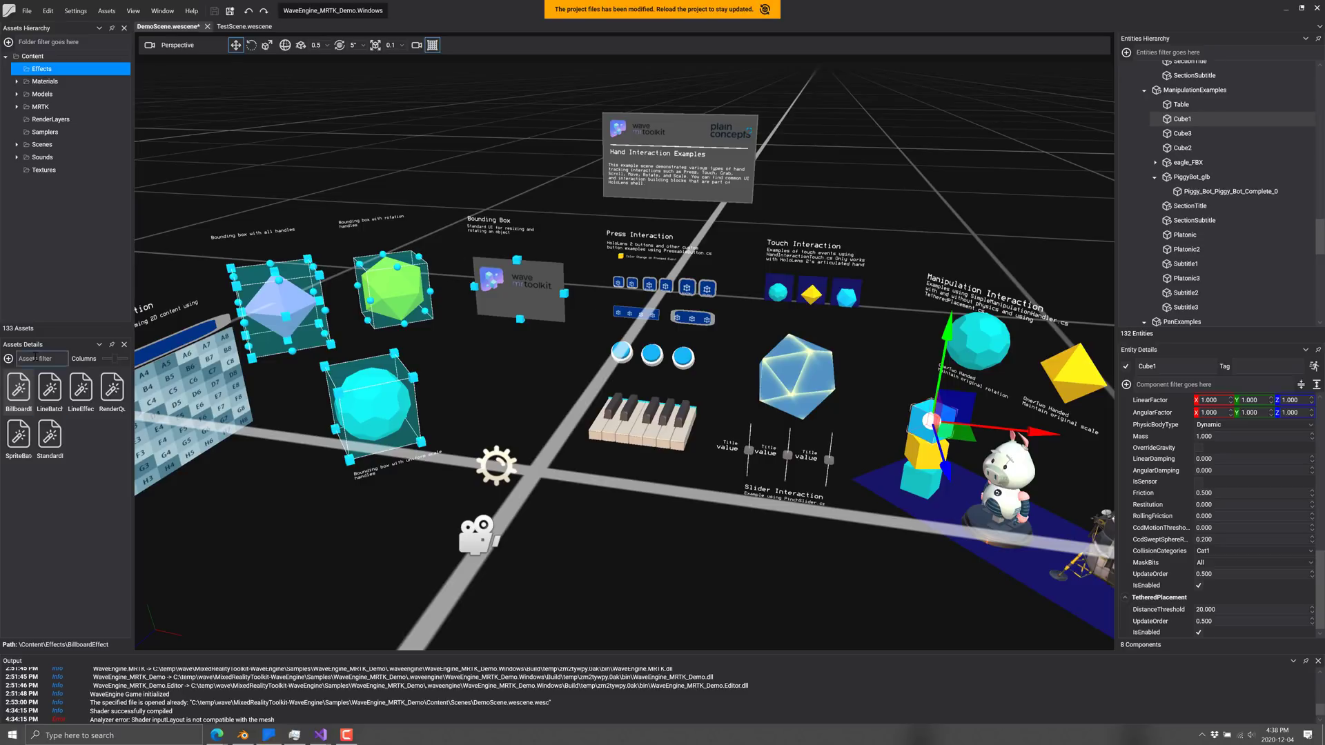
{"action": "left_click", "coordinate": [56, 408]}
{"action": "left_click", "coordinate": [1185, 236]}
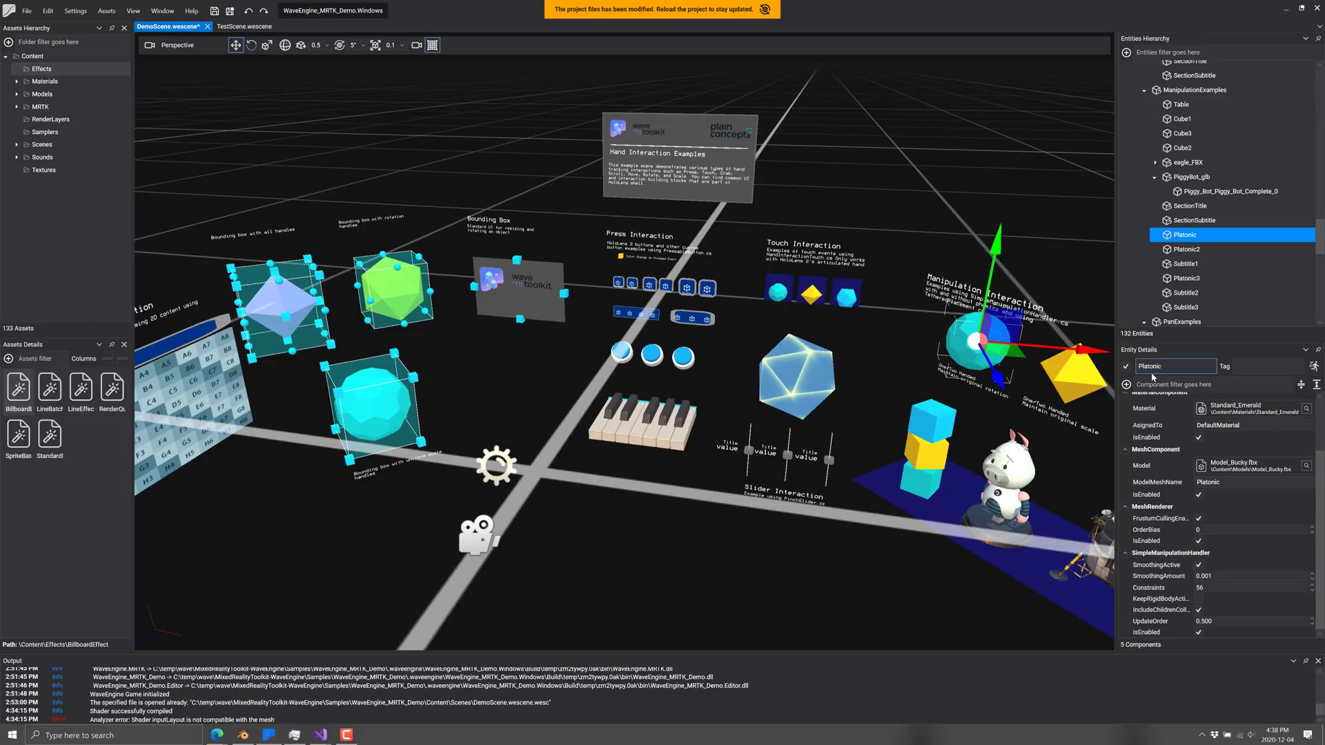
{"action": "left_click", "coordinate": [1126, 384]}
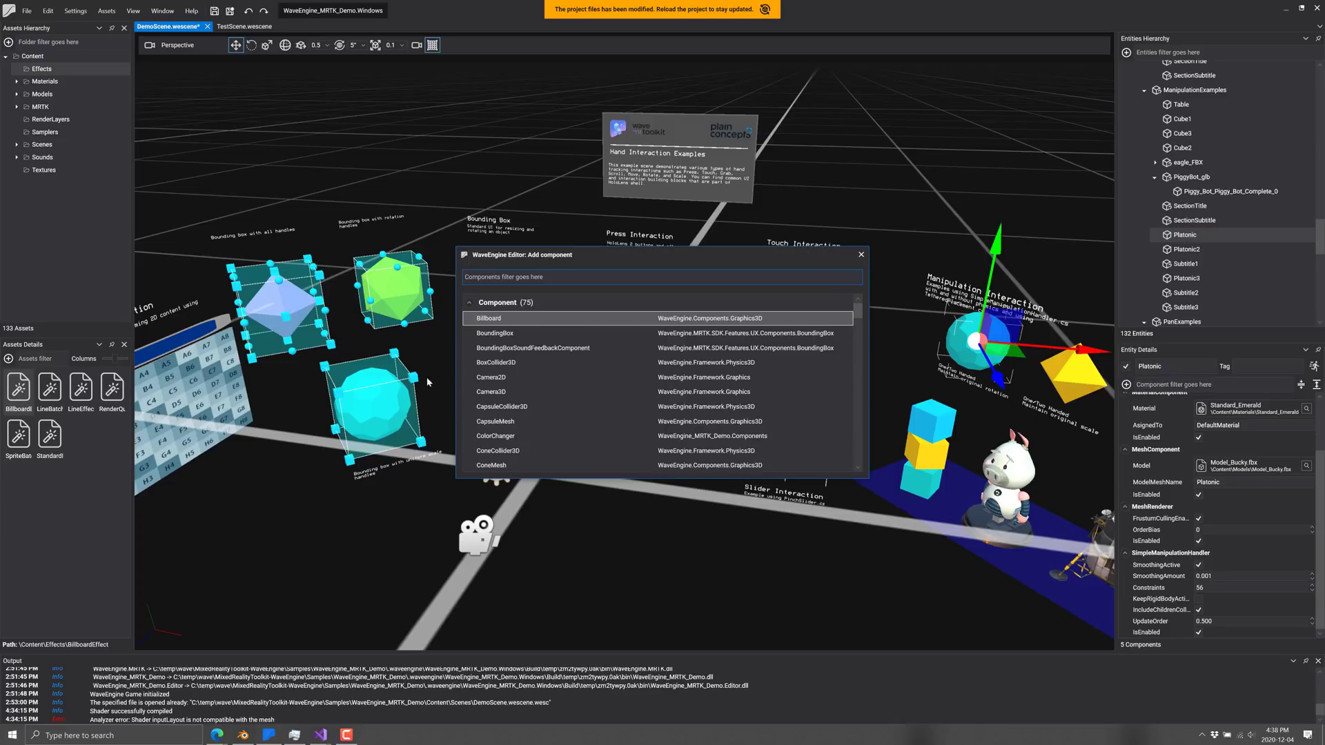
{"action": "scroll", "coordinate": [536, 384], "scroll_direction": "down", "scroll_amount": 15}
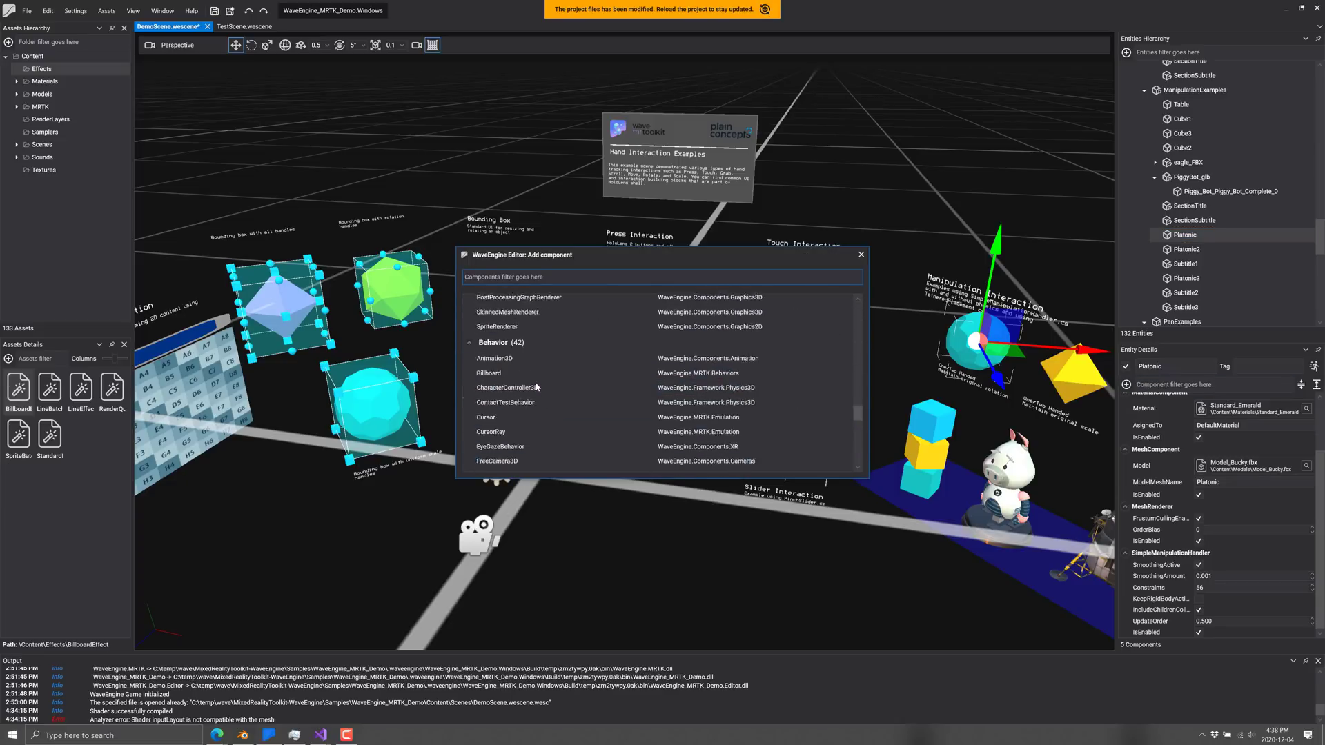
{"action": "left_click", "coordinate": [861, 255]}
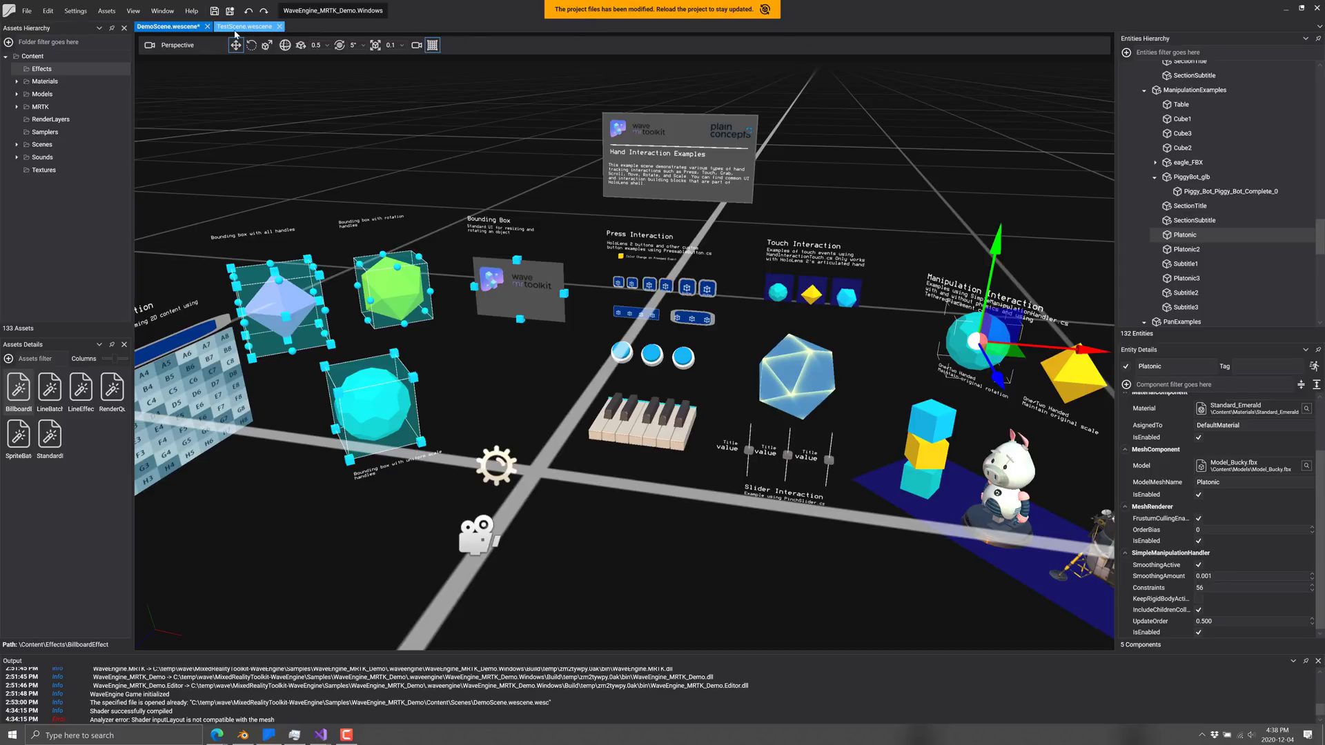
Auto-hide the Entities Hierarchy panel at the side and deselect the Platonic entity.
{"action": "left_click", "coordinate": [1306, 43]}
{"action": "left_click", "coordinate": [1307, 55]}
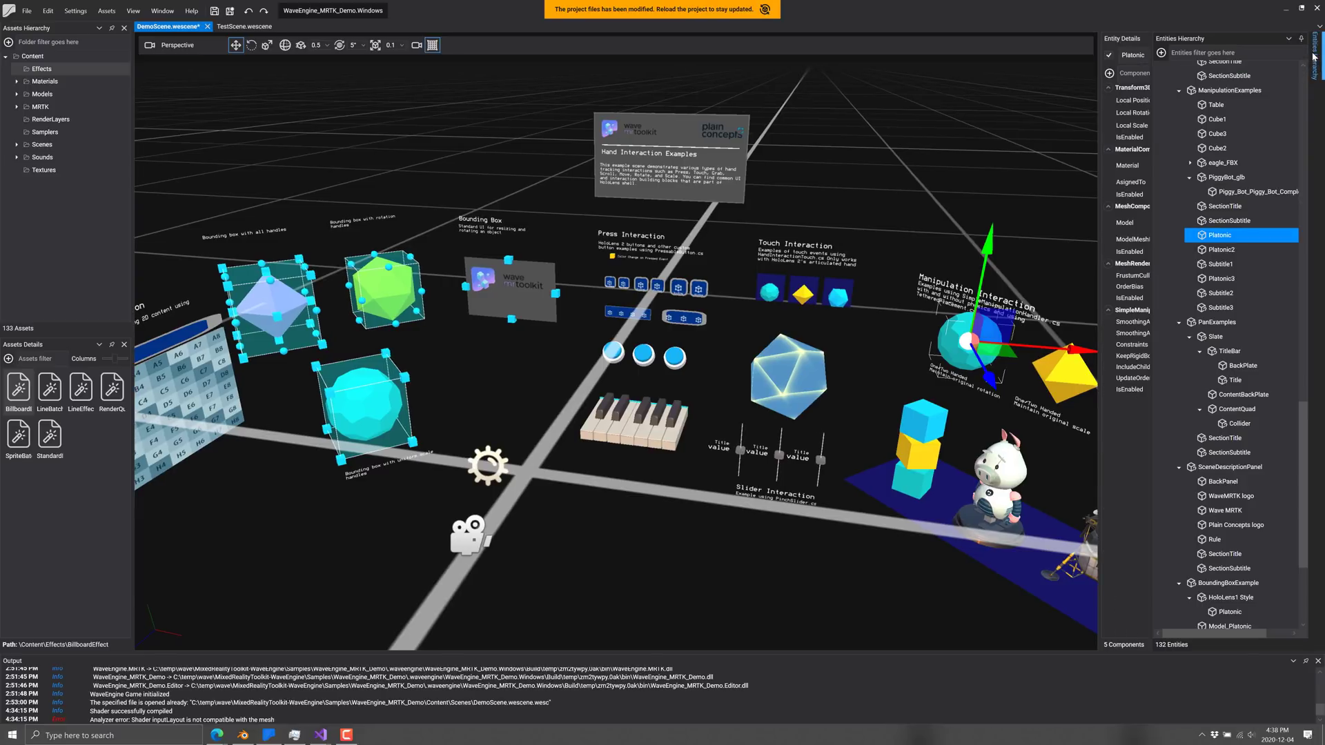
{"action": "left_click", "coordinate": [1125, 39]}
{"action": "left_click", "coordinate": [873, 169]}
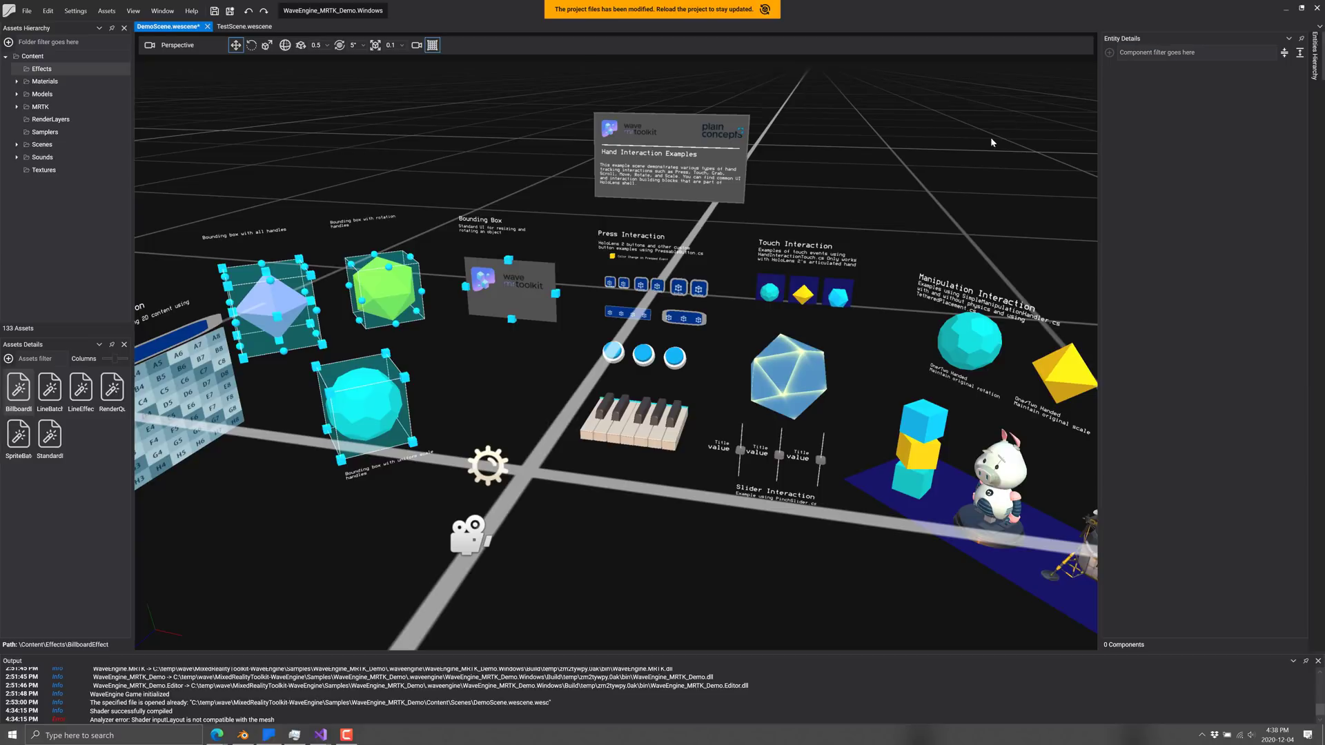
Dock TestScene beside DemoScene on the right and collapse Entity Details into a side tab.
{"action": "left_click_drag", "start_coordinate": [245, 26], "coordinate": [761, 339]}
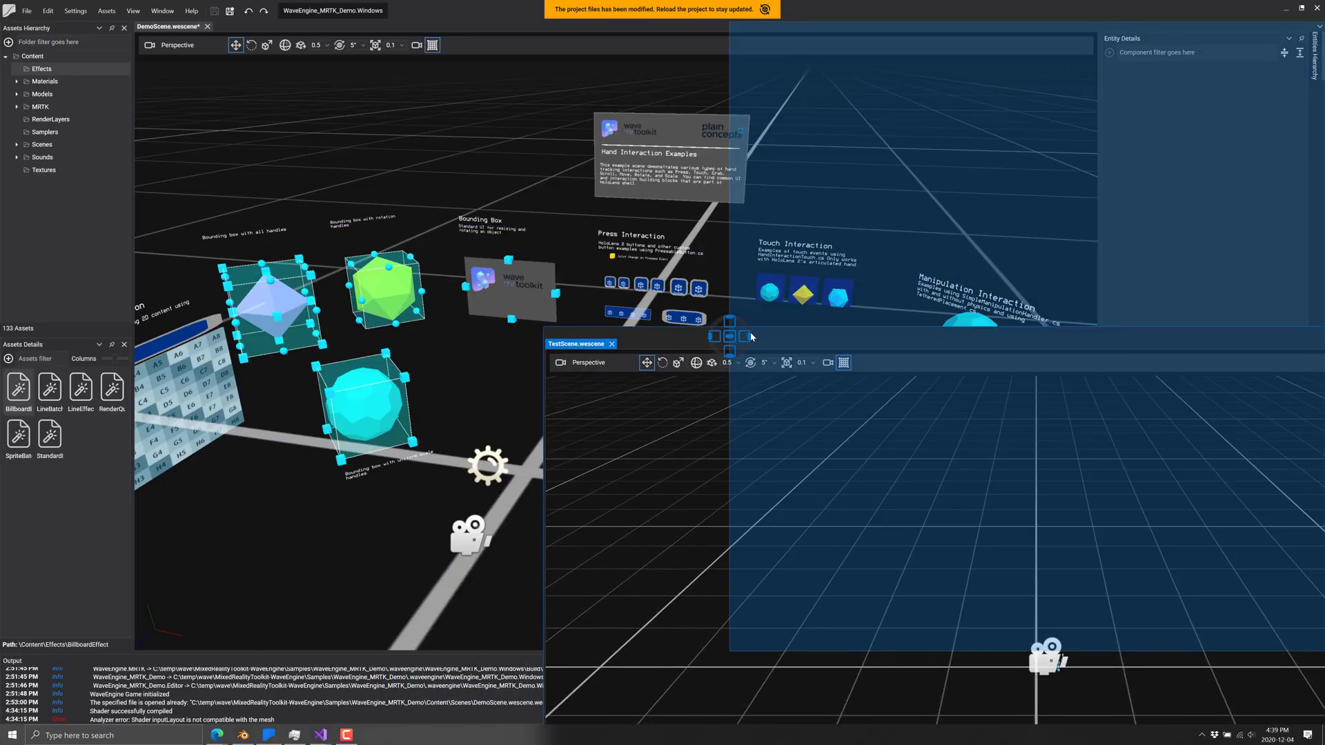
{"action": "left_click_drag", "start_coordinate": [752, 337], "coordinate": [745, 334]}
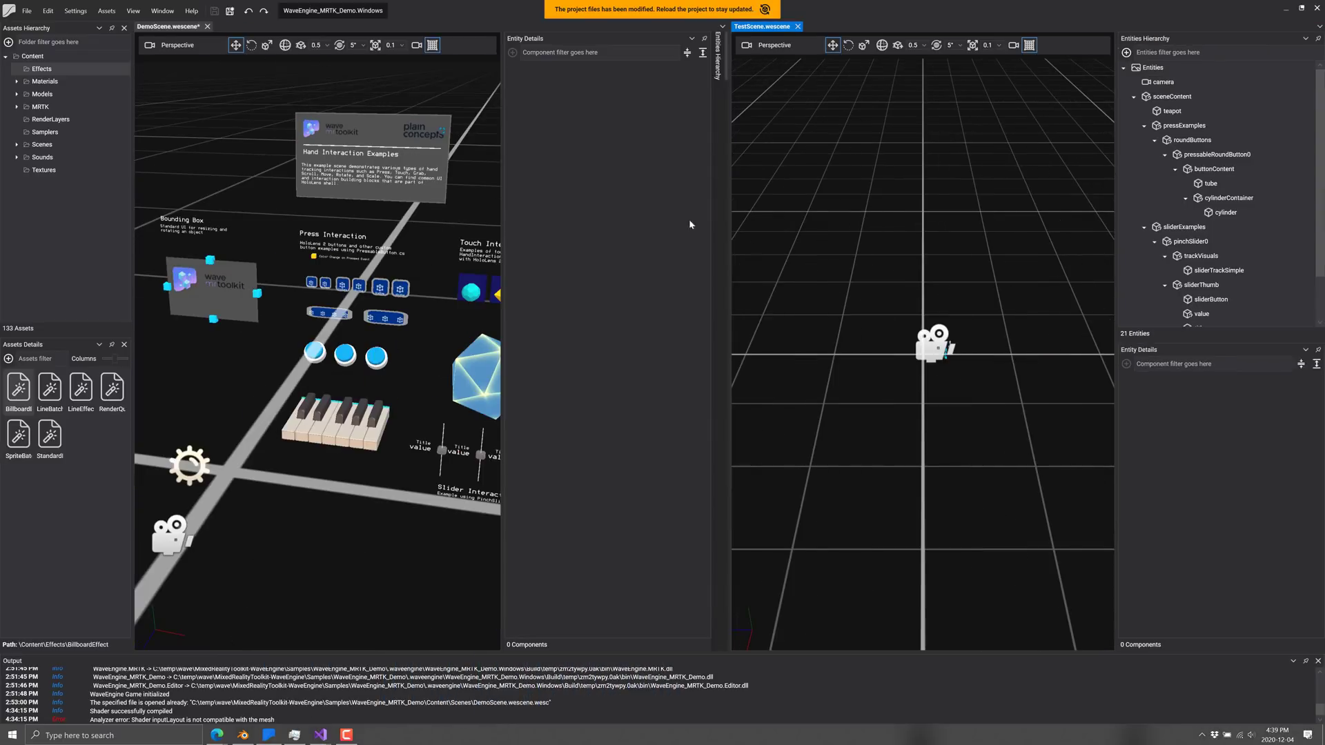
{"action": "left_click", "coordinate": [690, 39]}
{"action": "left_click", "coordinate": [704, 48]}
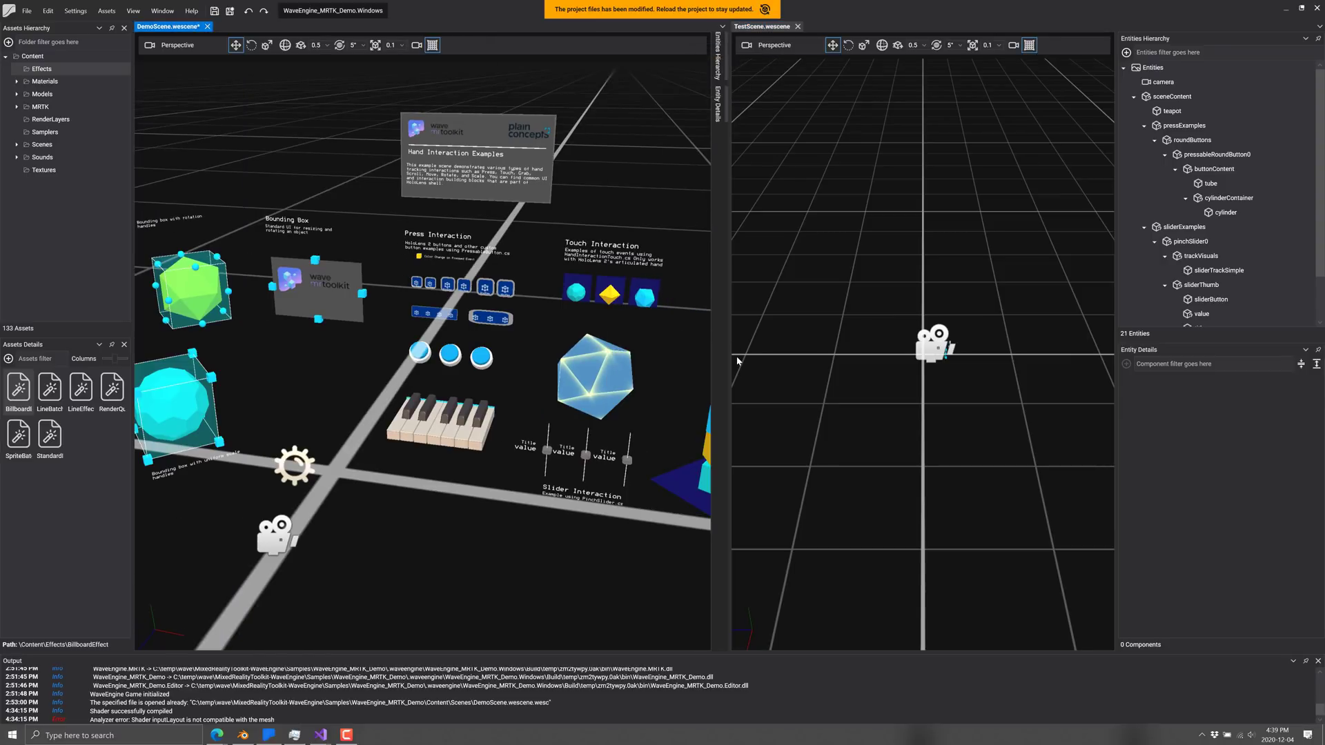
{"action": "left_click", "coordinate": [137, 11]}
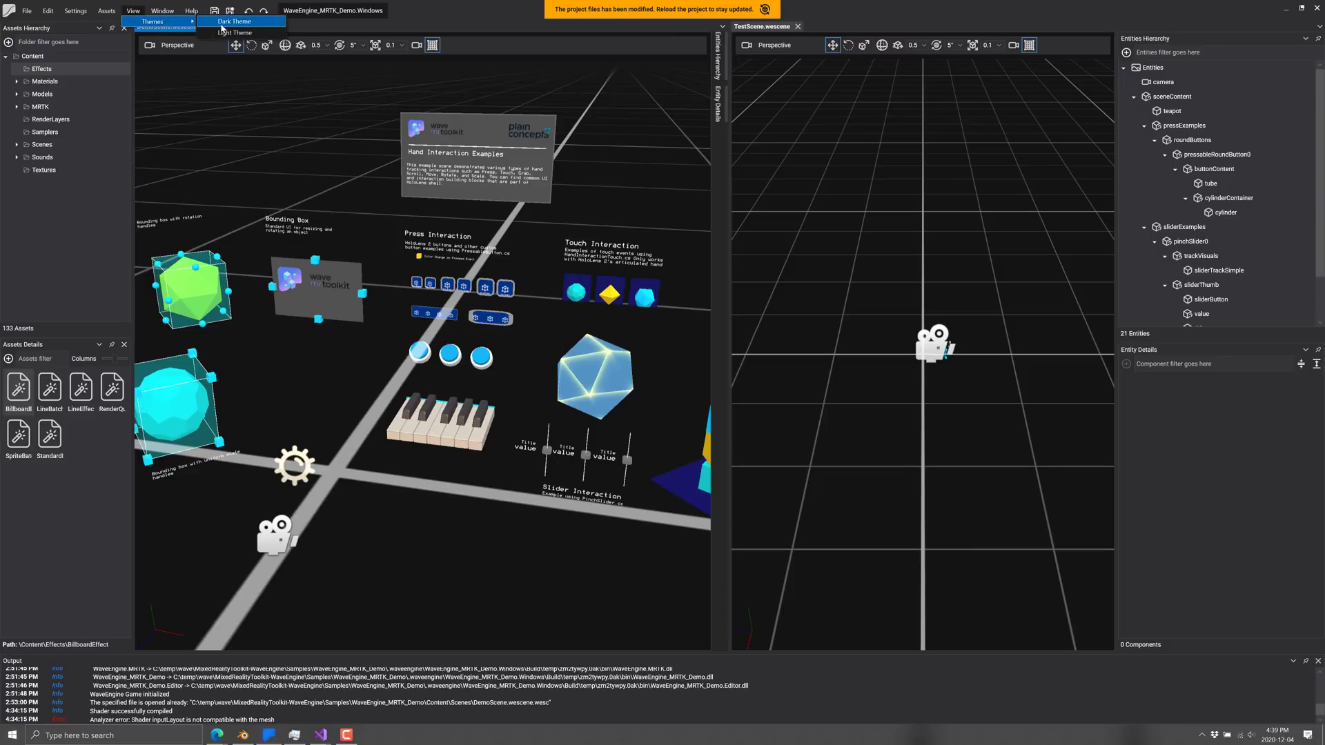
Switch the editor's colour theme from the View settings.
{"action": "left_click", "coordinate": [221, 32]}
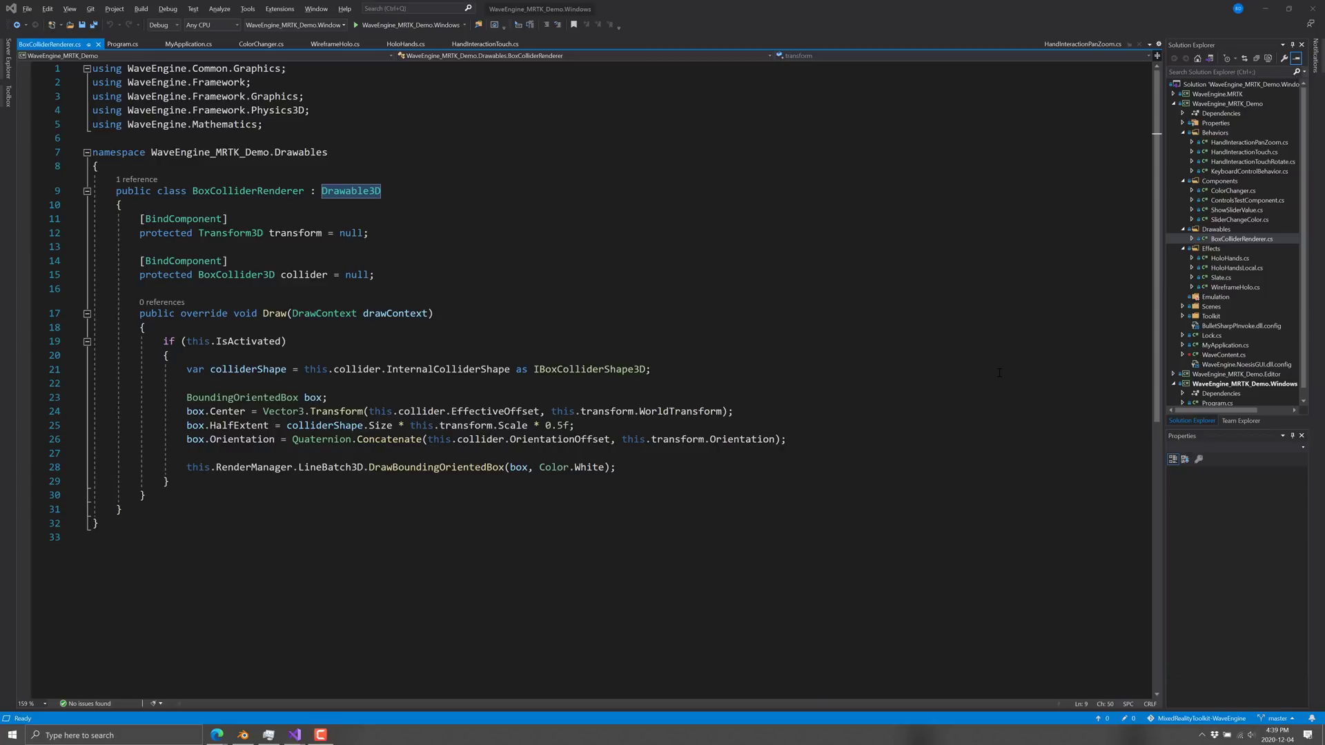
Read the 'A Closer Look At Wave Engine' article, marking the year 2011, then switch tabs.
{"action": "mouse_move", "coordinate": [217, 735]}
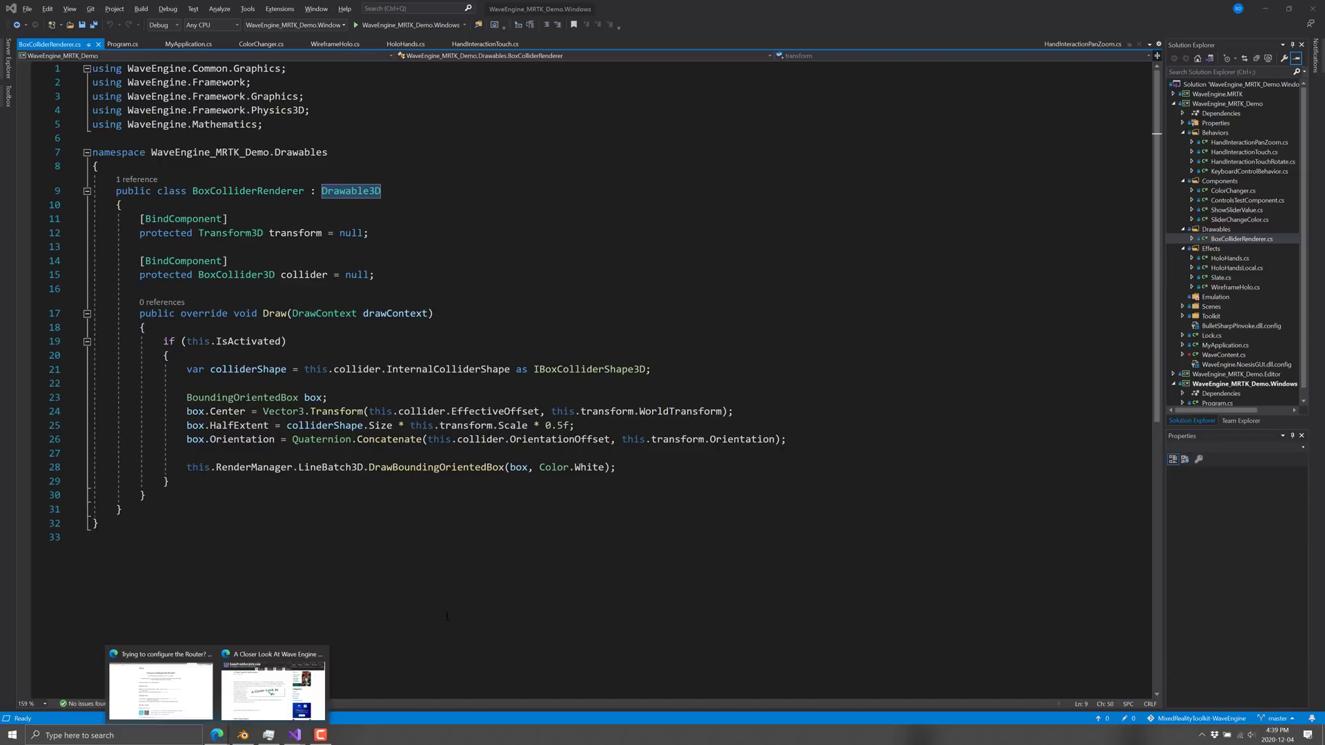
{"action": "left_click", "coordinate": [238, 711]}
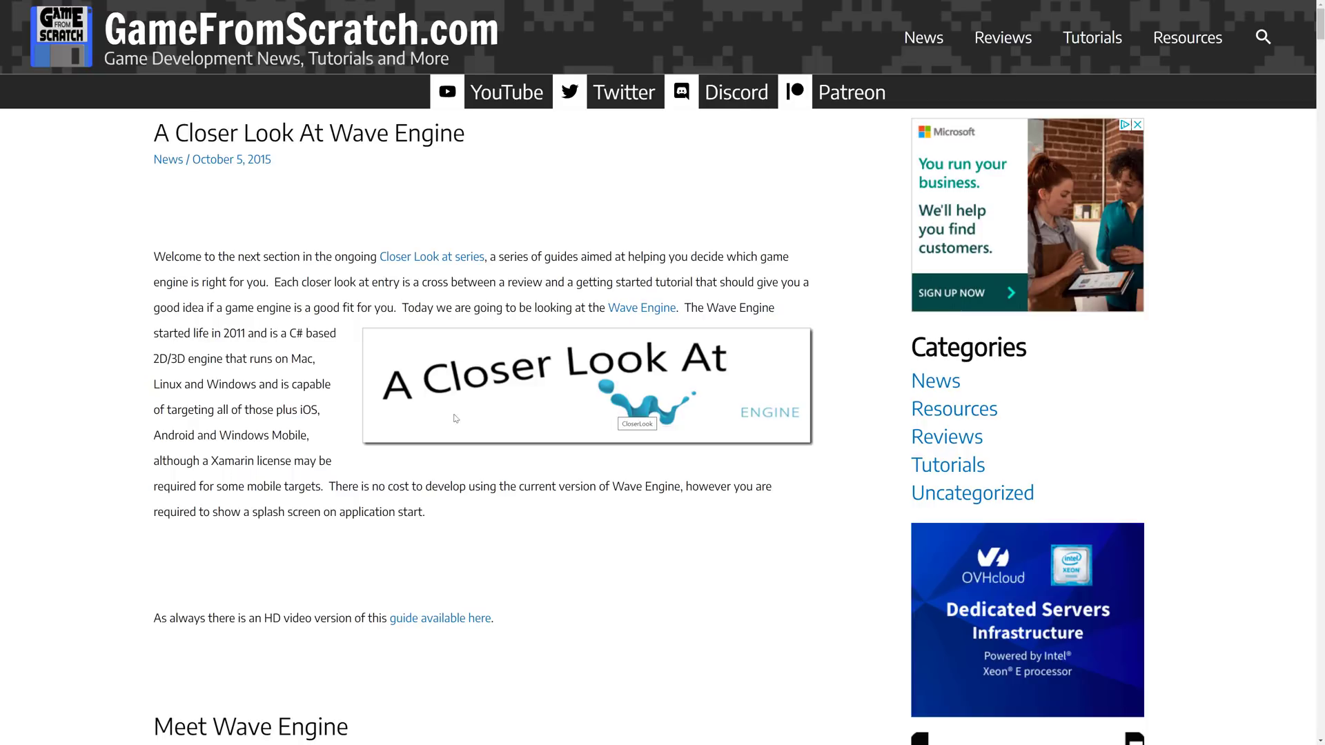
{"action": "double_click", "coordinate": [226, 333]}
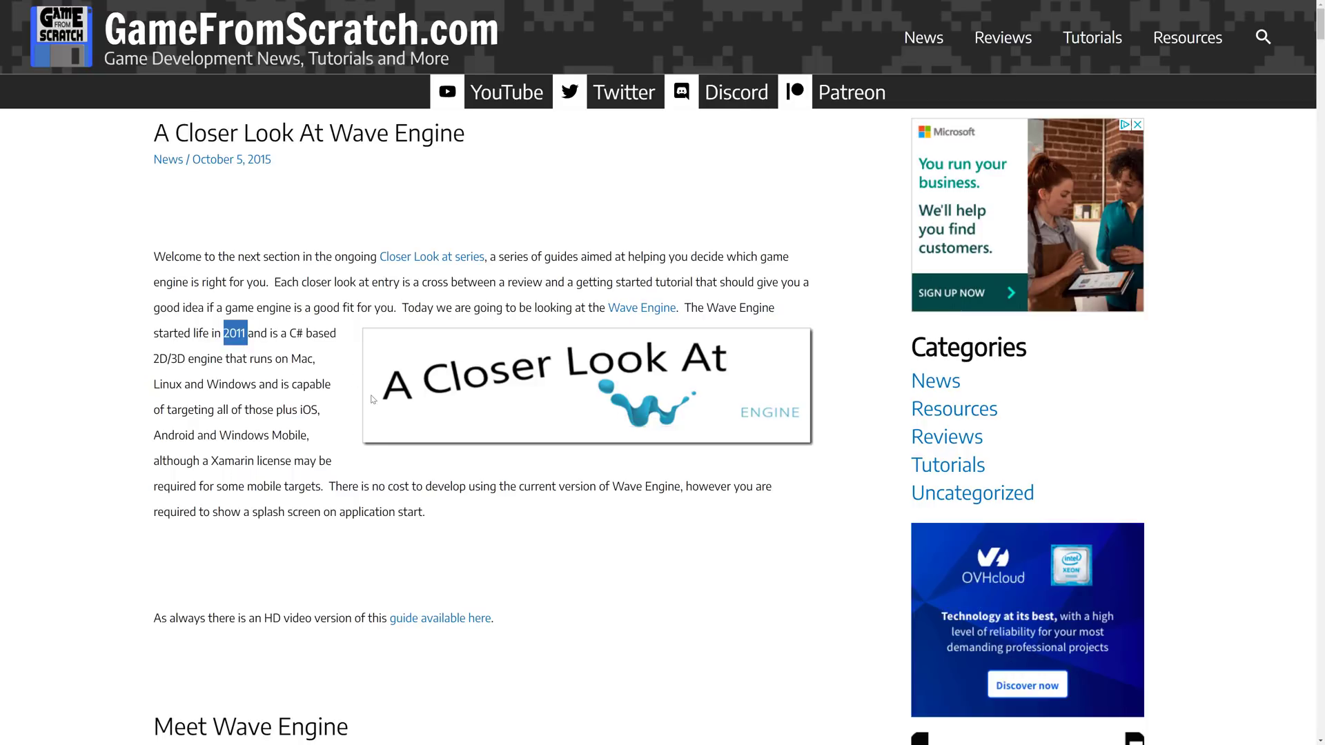
{"action": "scroll", "coordinate": [574, 468], "scroll_direction": "down", "scroll_amount": 2}
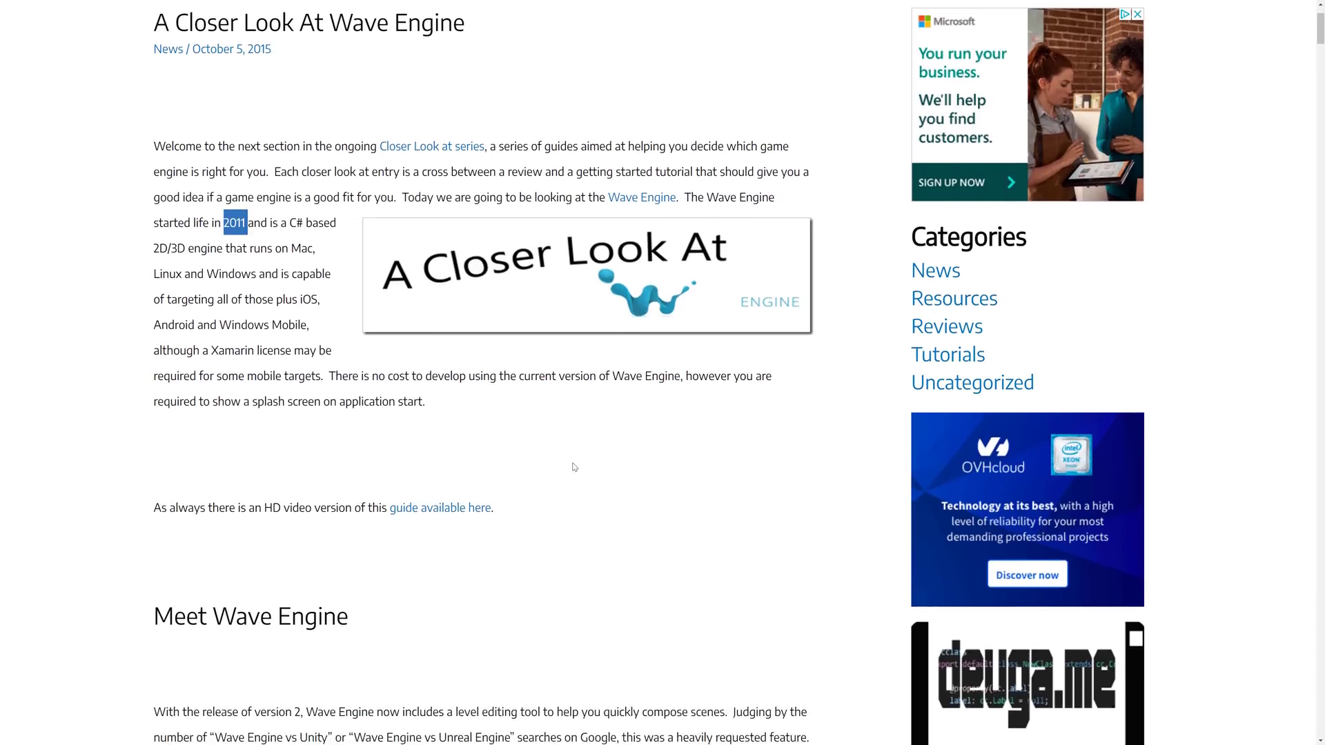
{"action": "scroll", "coordinate": [574, 468], "scroll_direction": "down", "scroll_amount": 18}
{"action": "scroll", "coordinate": [607, 273], "scroll_direction": "up", "scroll_amount": 2}
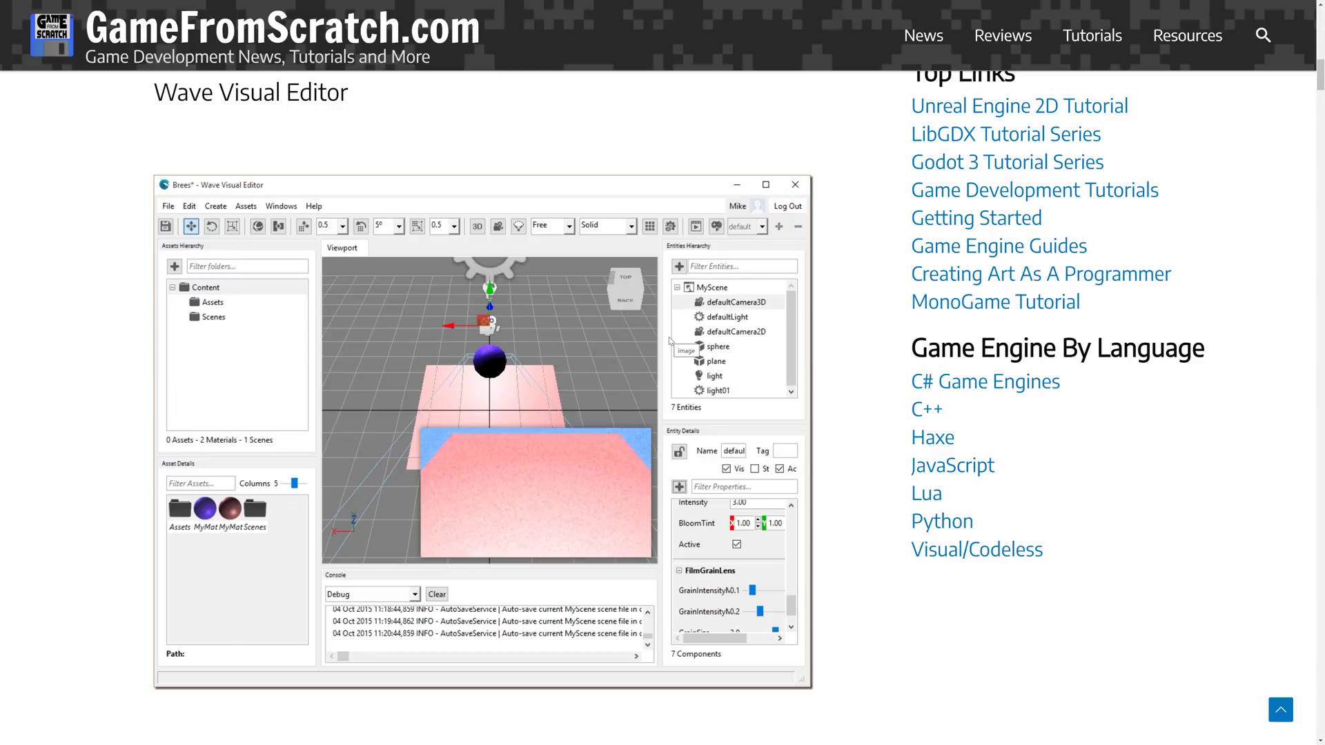
{"action": "key", "text": "ctrl+Tab"}
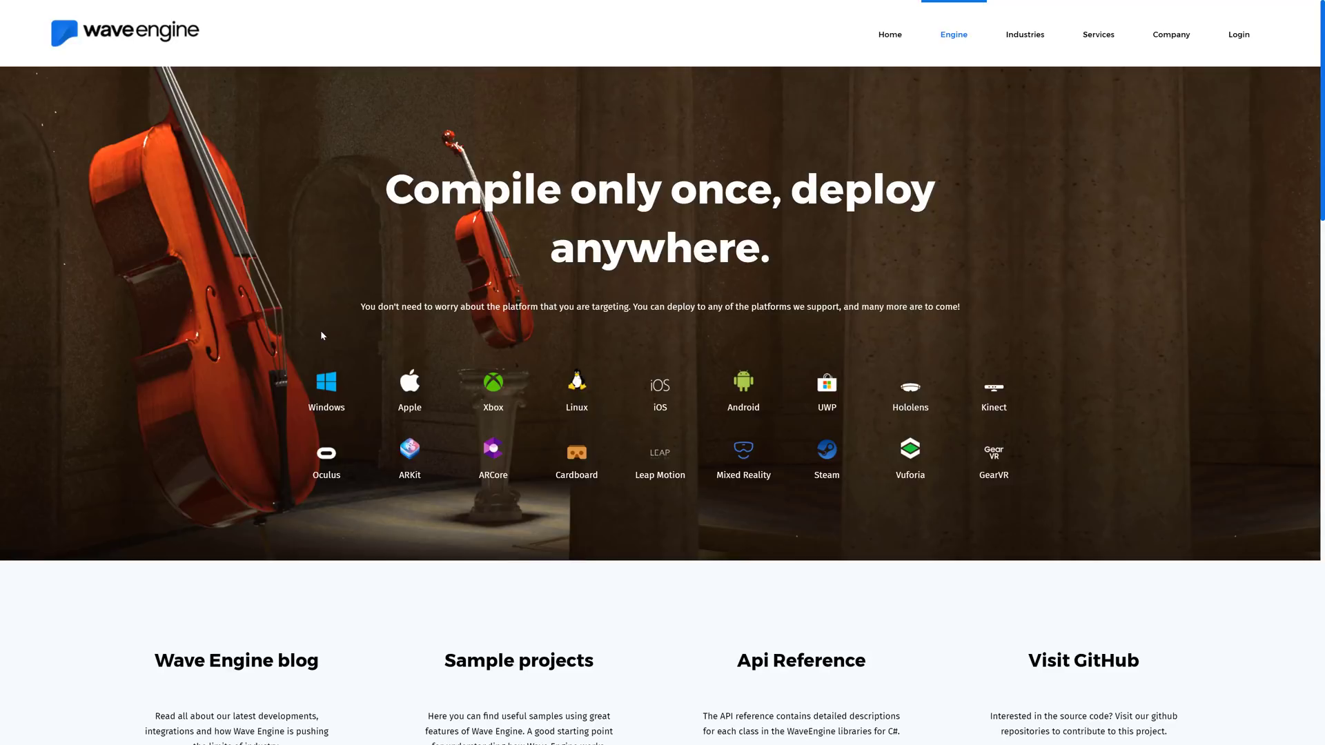
Scroll through the Engine page's supported platforms and feature cards.
{"action": "scroll", "coordinate": [464, 378], "scroll_direction": "down", "scroll_amount": 10}
{"action": "scroll", "coordinate": [503, 361], "scroll_direction": "down", "scroll_amount": 3}
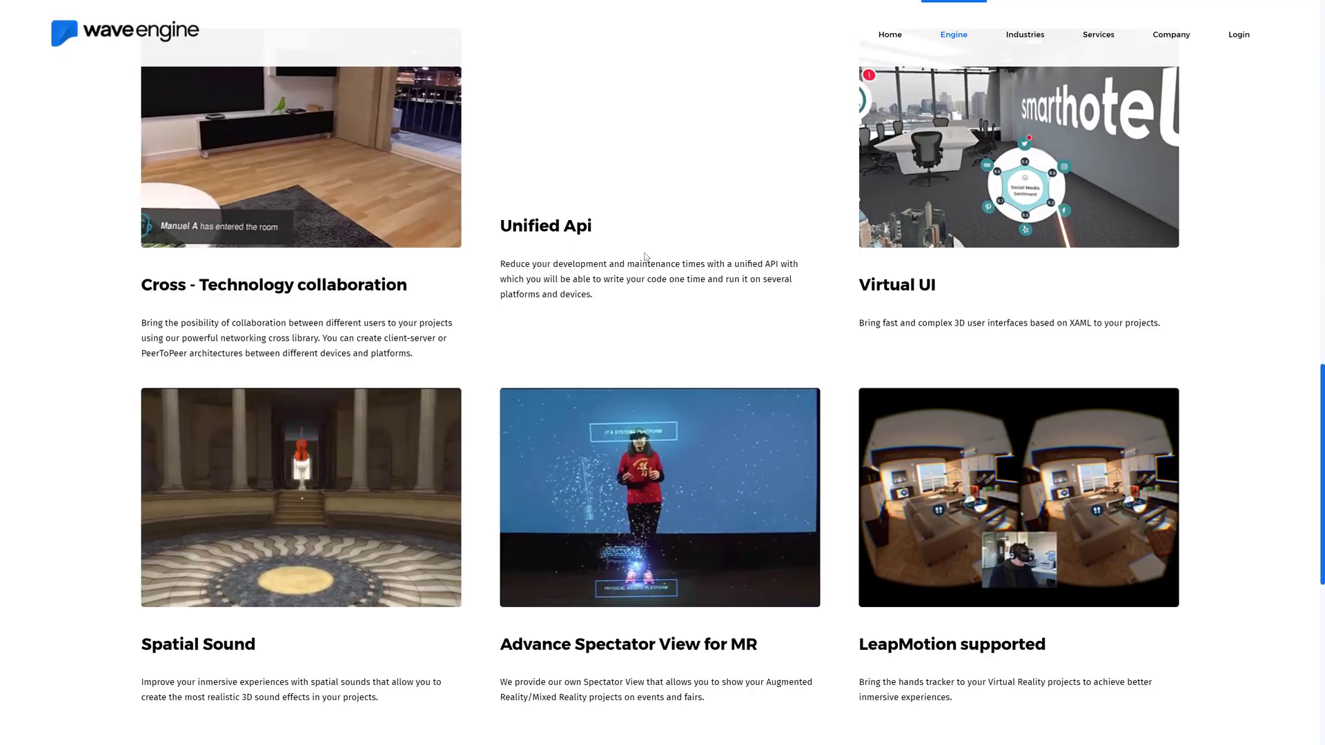
{"action": "scroll", "coordinate": [922, 305], "scroll_direction": "down", "scroll_amount": 1}
{"action": "scroll", "coordinate": [923, 306], "scroll_direction": "down", "scroll_amount": 2}
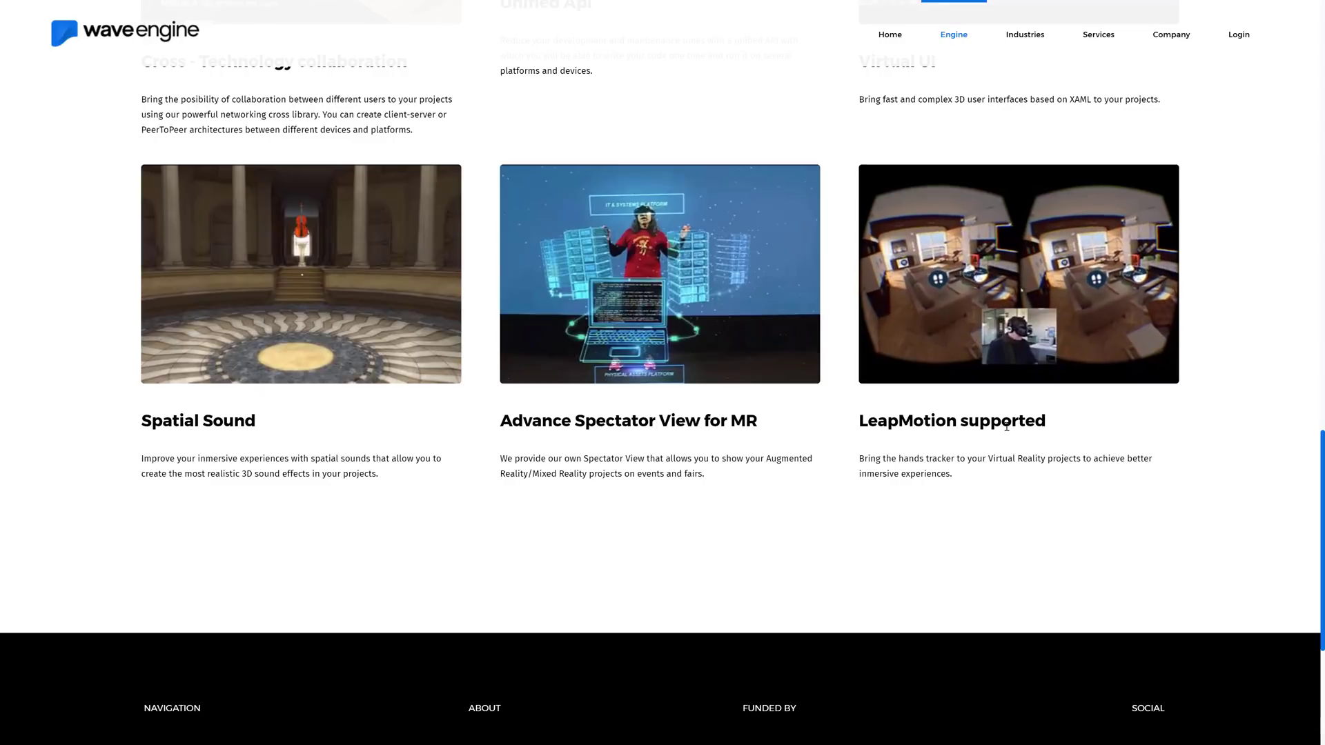
{"action": "scroll", "coordinate": [291, 426], "scroll_direction": "down", "scroll_amount": 2}
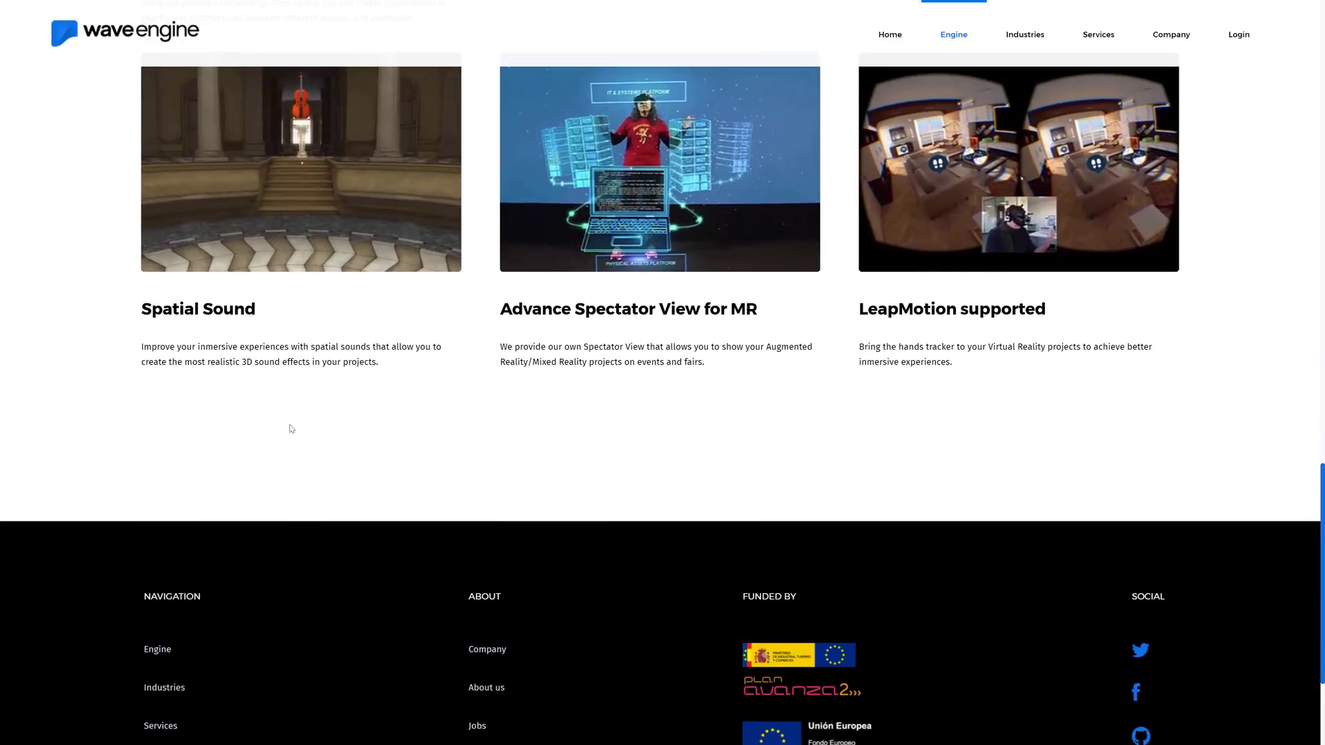
{"action": "scroll", "coordinate": [291, 428], "scroll_direction": "up", "scroll_amount": 12}
{"action": "scroll", "coordinate": [291, 427], "scroll_direction": "up", "scroll_amount": 8}
On the home page, highlight the engine's description paragraph, then clear the highlight.
{"action": "mouse_move", "coordinate": [231, 13]}
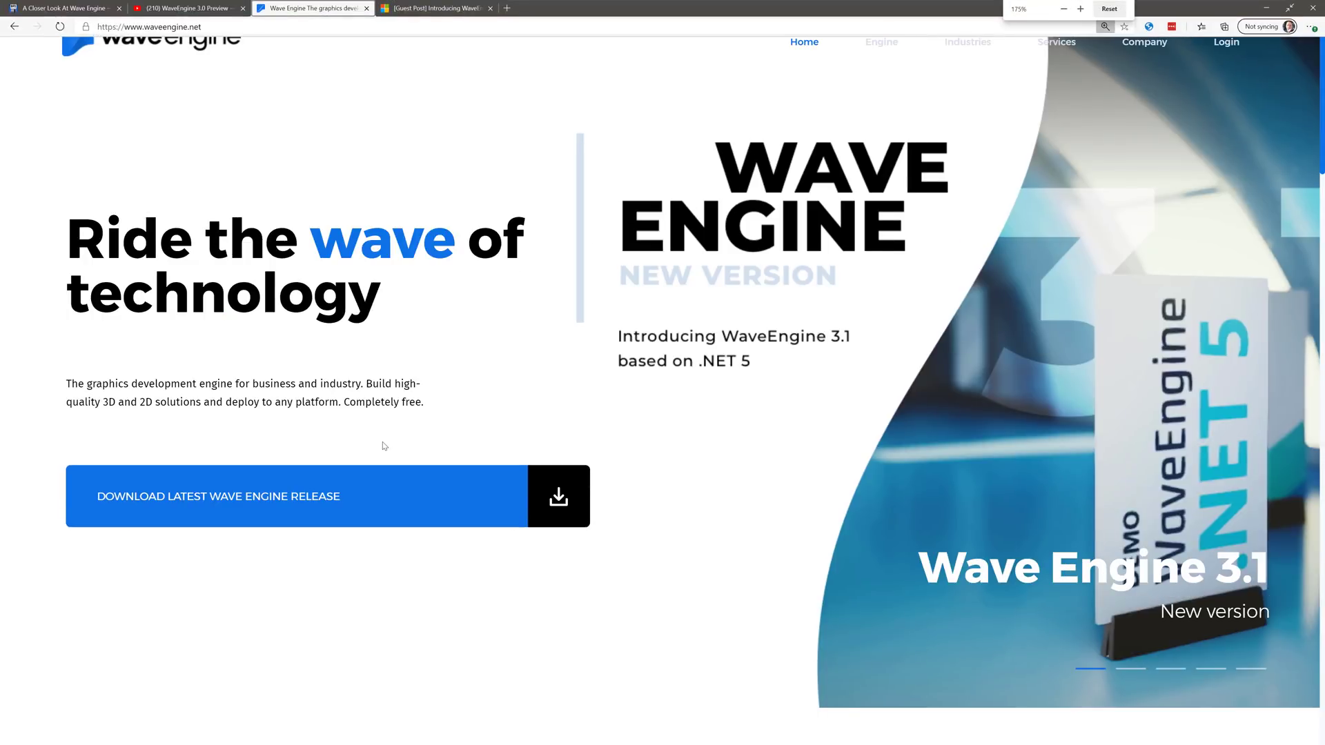
{"action": "left_click_drag", "start_coordinate": [83, 419], "coordinate": [489, 424]}
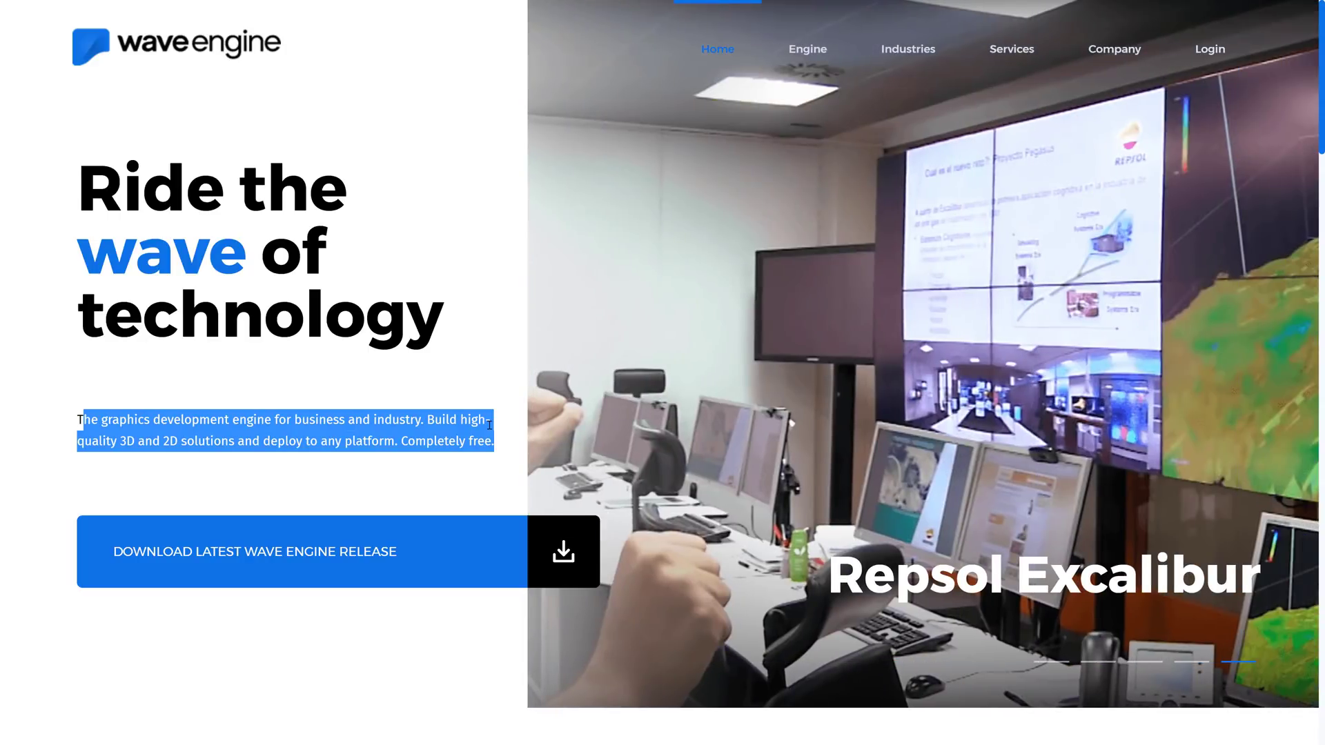
{"action": "left_click", "coordinate": [231, 391]}
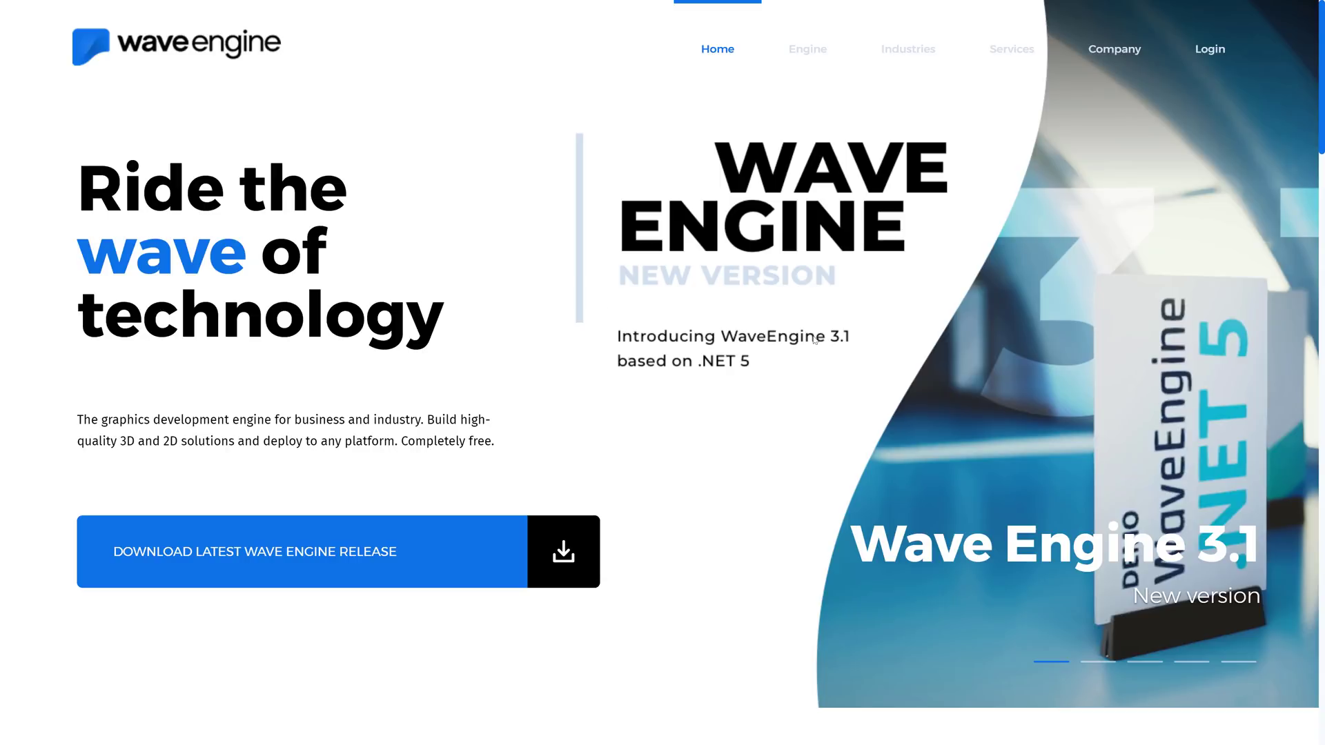
{"action": "left_click", "coordinate": [258, 559]}
{"action": "scroll", "coordinate": [508, 461], "scroll_direction": "down", "scroll_amount": 9}
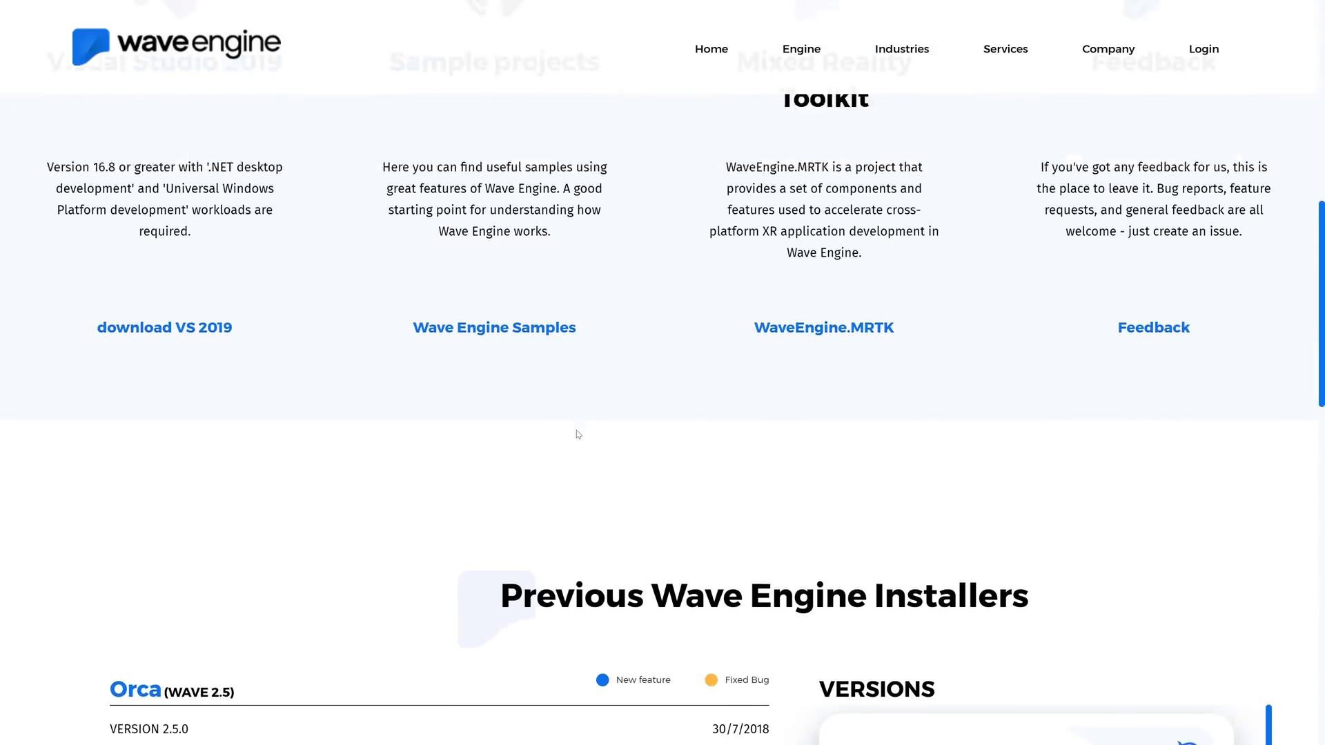
{"action": "scroll", "coordinate": [578, 434], "scroll_direction": "up", "scroll_amount": 5}
{"action": "scroll", "coordinate": [578, 433], "scroll_direction": "down", "scroll_amount": 11}
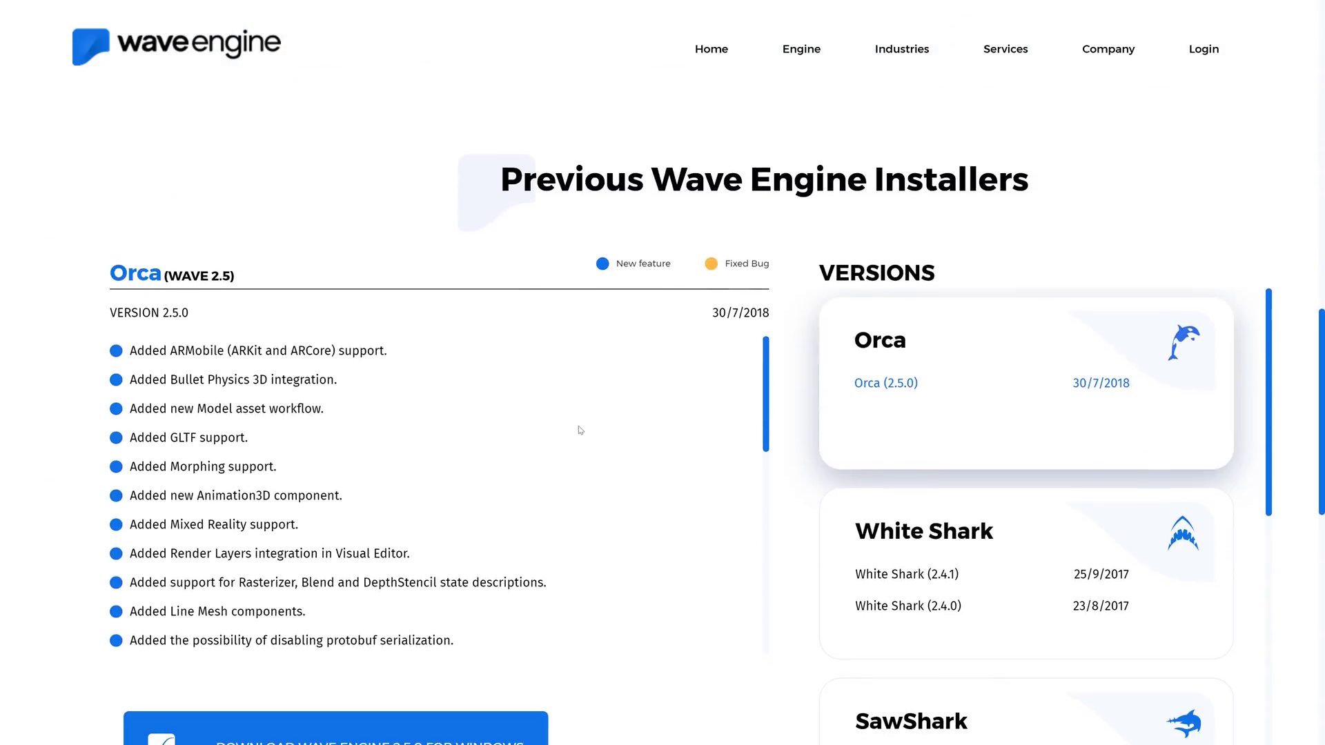
{"action": "scroll", "coordinate": [580, 430], "scroll_direction": "down", "scroll_amount": 1}
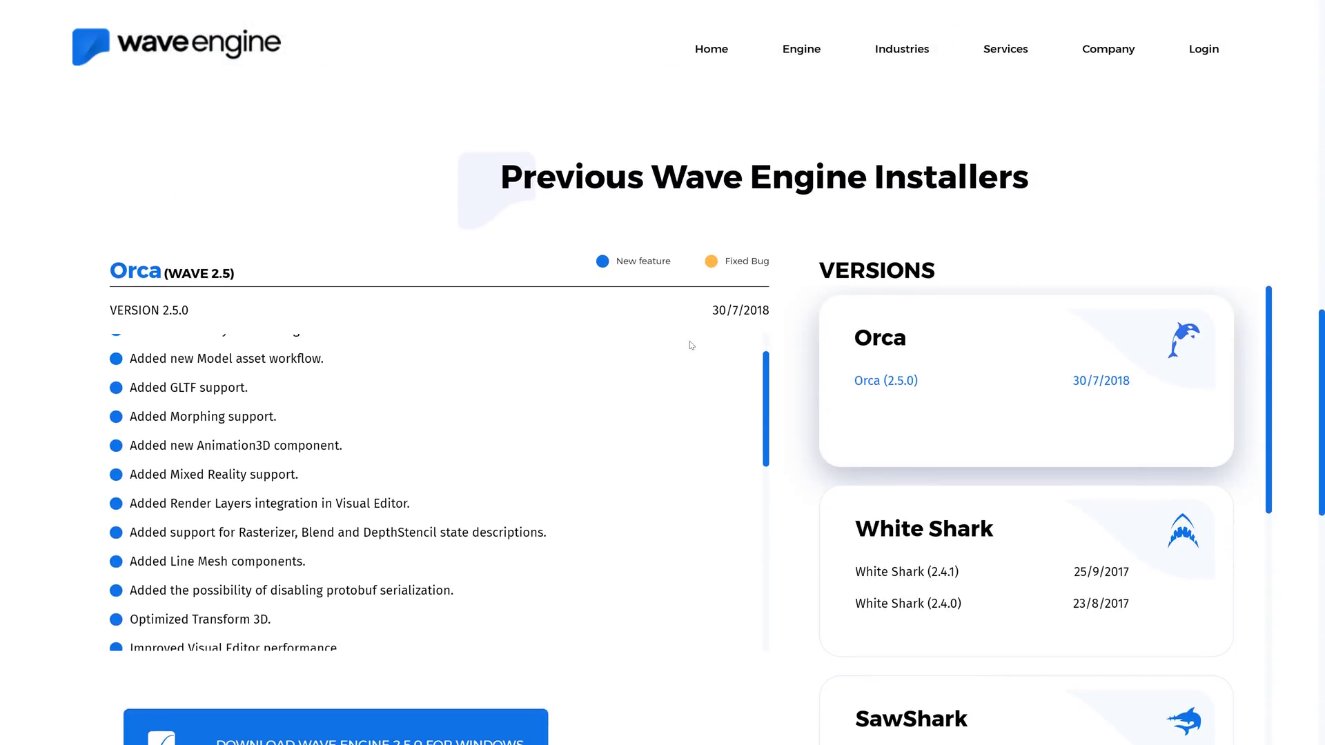
{"action": "scroll", "coordinate": [458, 297], "scroll_direction": "up", "scroll_amount": 7}
{"action": "scroll", "coordinate": [426, 362], "scroll_direction": "up", "scroll_amount": 8}
{"action": "scroll", "coordinate": [699, 523], "scroll_direction": "down", "scroll_amount": 12}
{"action": "scroll", "coordinate": [662, 479], "scroll_direction": "down", "scroll_amount": 1}
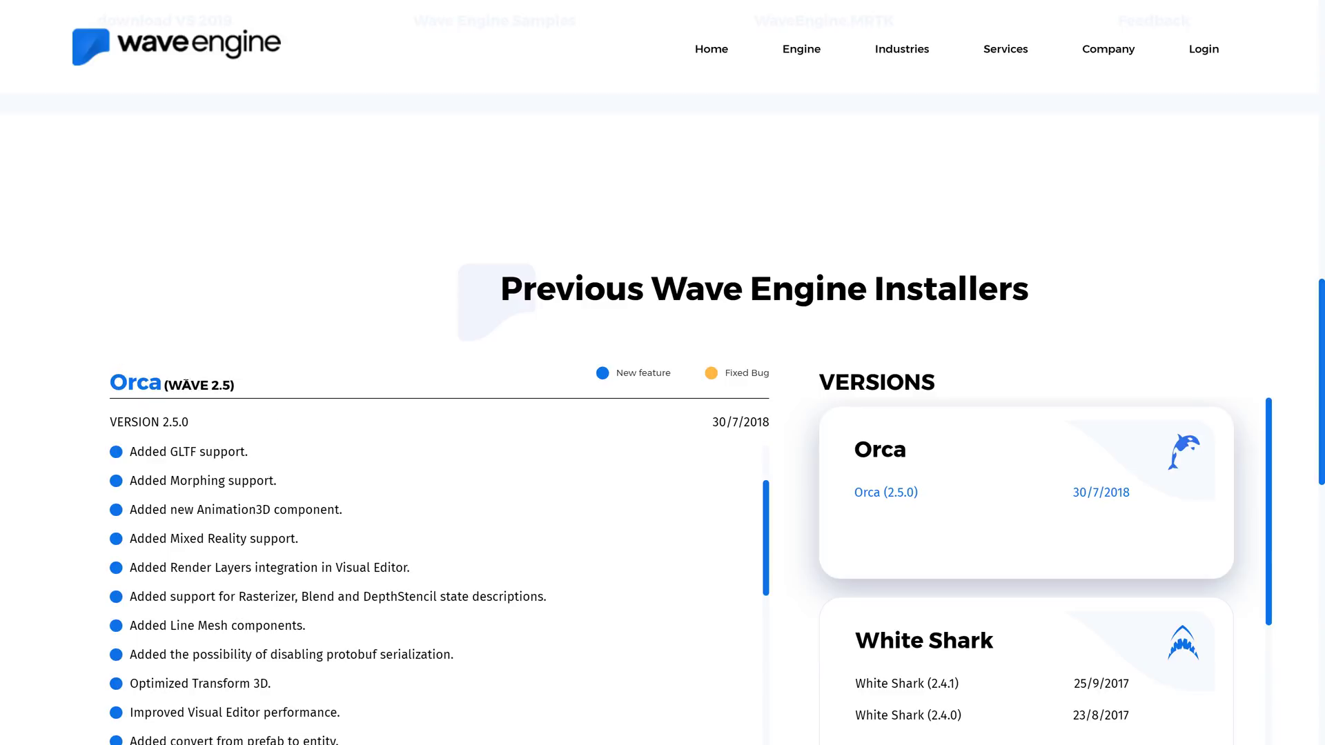
{"action": "scroll", "coordinate": [758, 424], "scroll_direction": "down", "scroll_amount": 2}
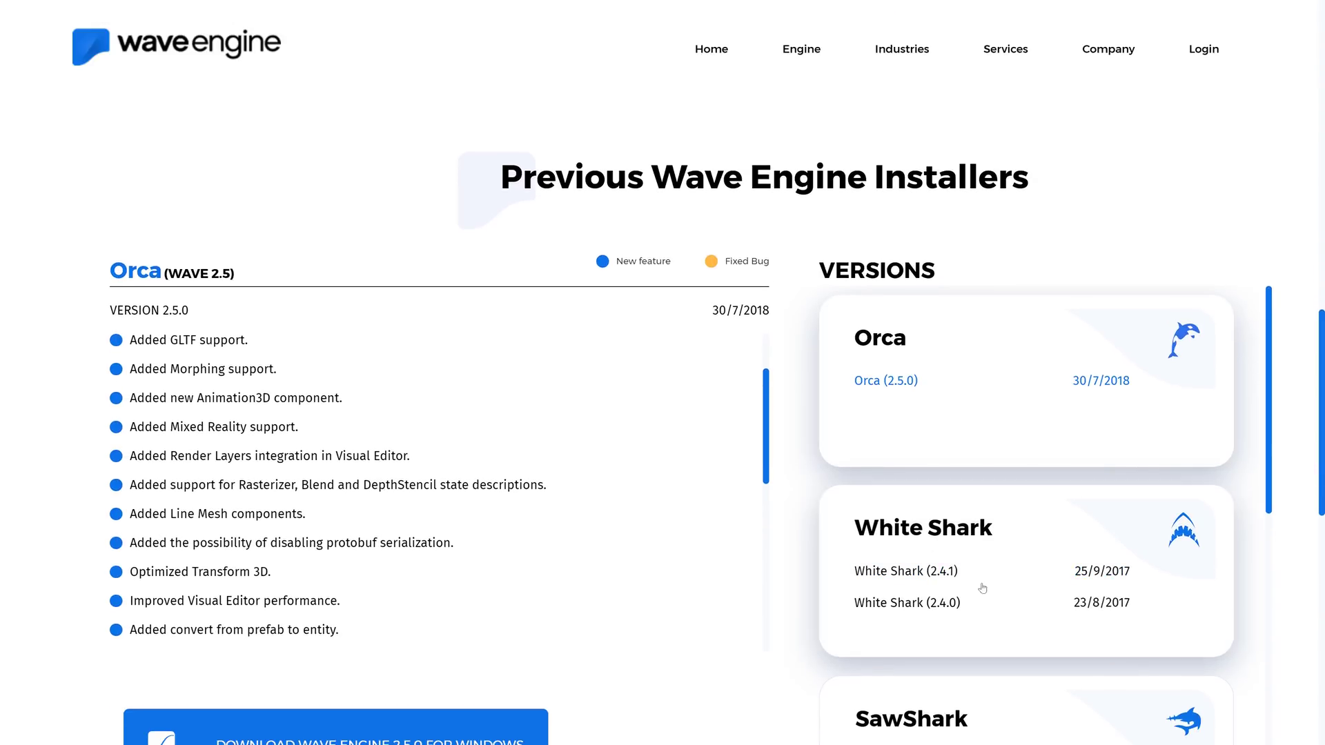
{"action": "scroll", "coordinate": [993, 585], "scroll_direction": "down", "scroll_amount": 3}
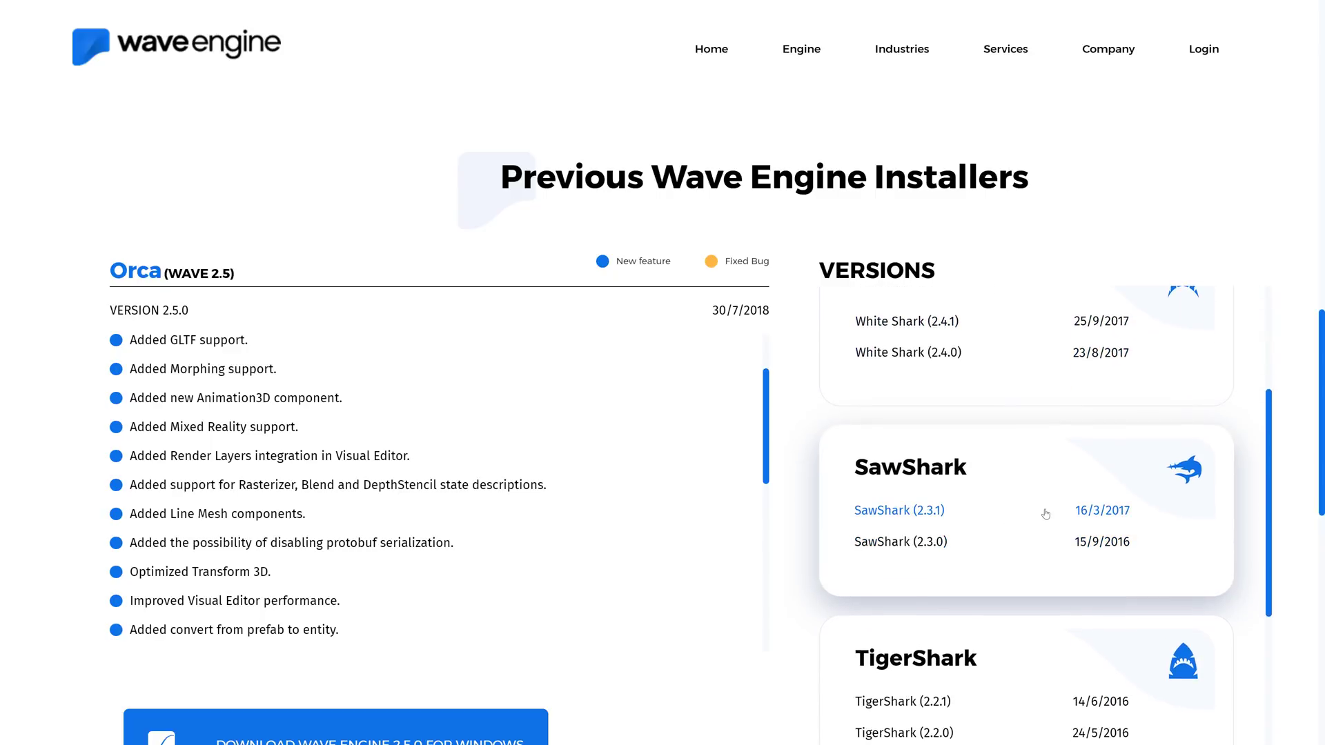
{"action": "scroll", "coordinate": [1014, 556], "scroll_direction": "down", "scroll_amount": 3}
{"action": "scroll", "coordinate": [1024, 542], "scroll_direction": "down", "scroll_amount": 4}
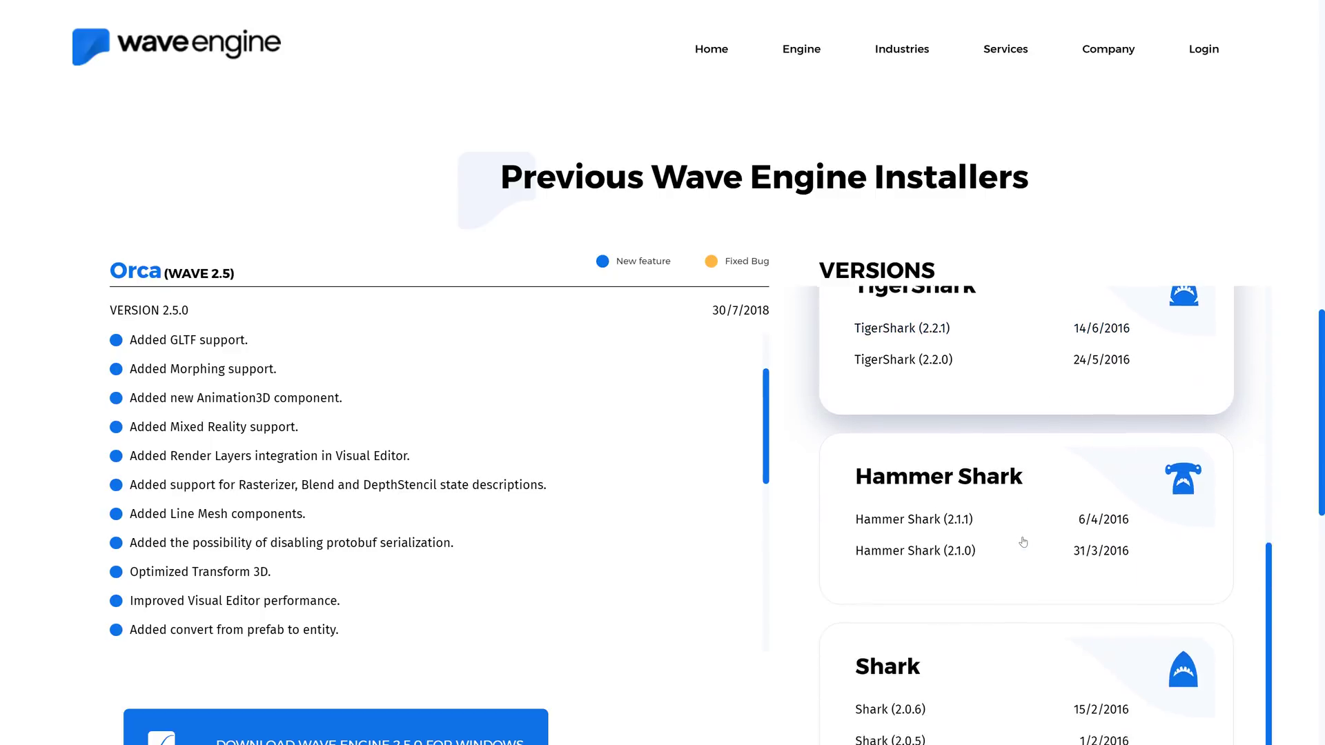
{"action": "scroll", "coordinate": [917, 481], "scroll_direction": "up", "scroll_amount": 5}
{"action": "scroll", "coordinate": [916, 481], "scroll_direction": "up", "scroll_amount": 4}
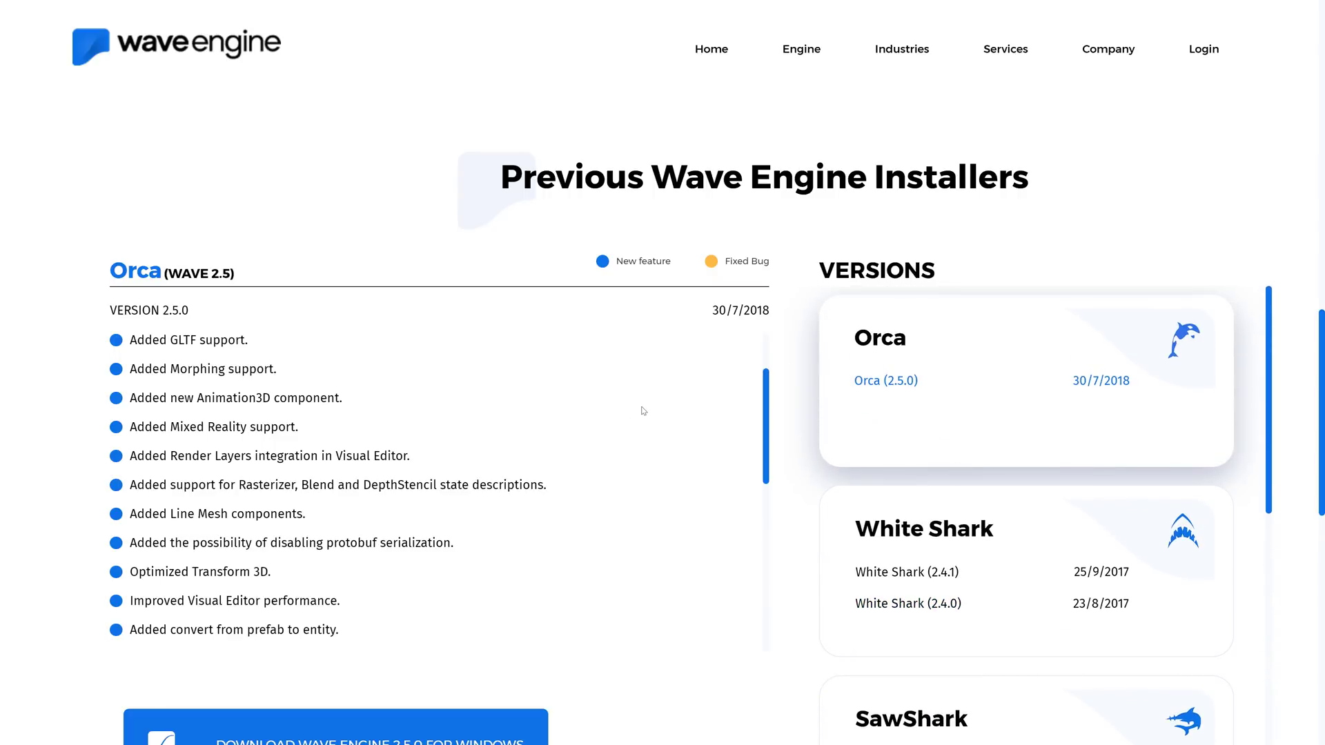
{"action": "scroll", "coordinate": [644, 411], "scroll_direction": "up", "scroll_amount": 3}
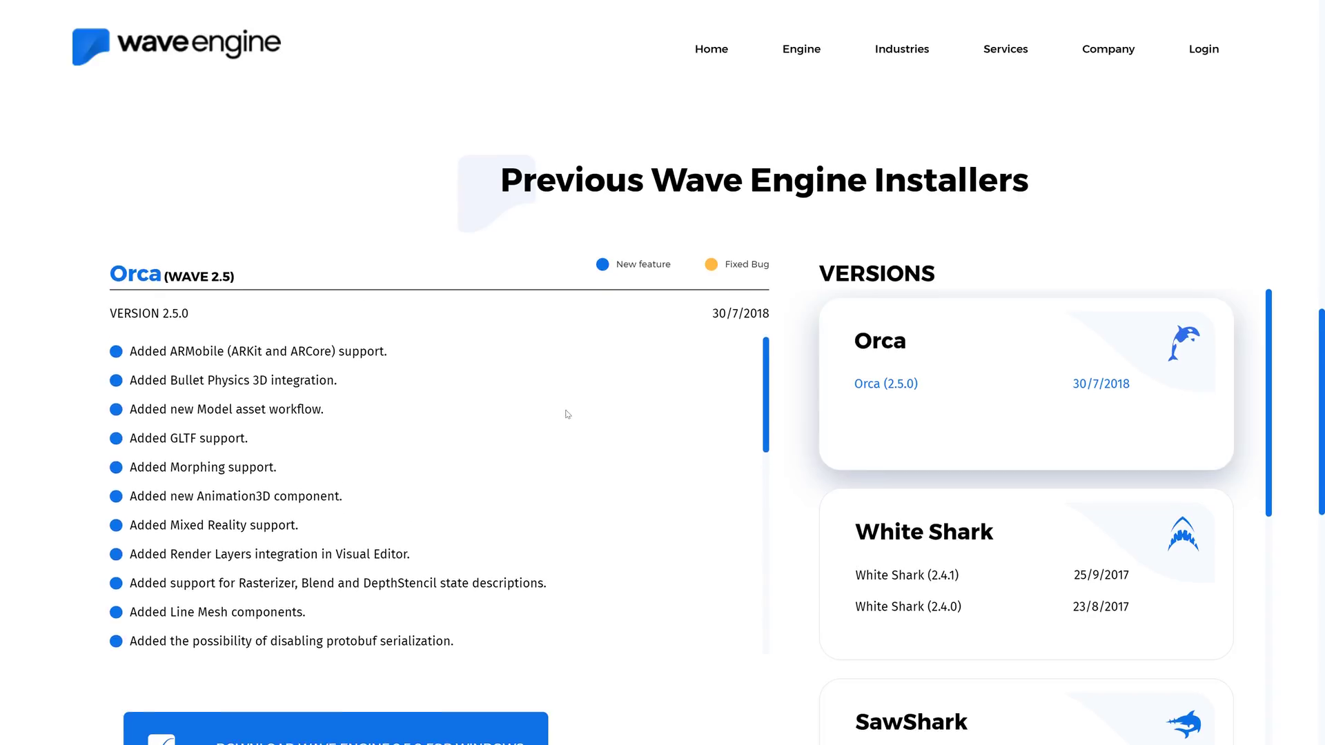
{"action": "scroll", "coordinate": [568, 414], "scroll_direction": "up", "scroll_amount": 3}
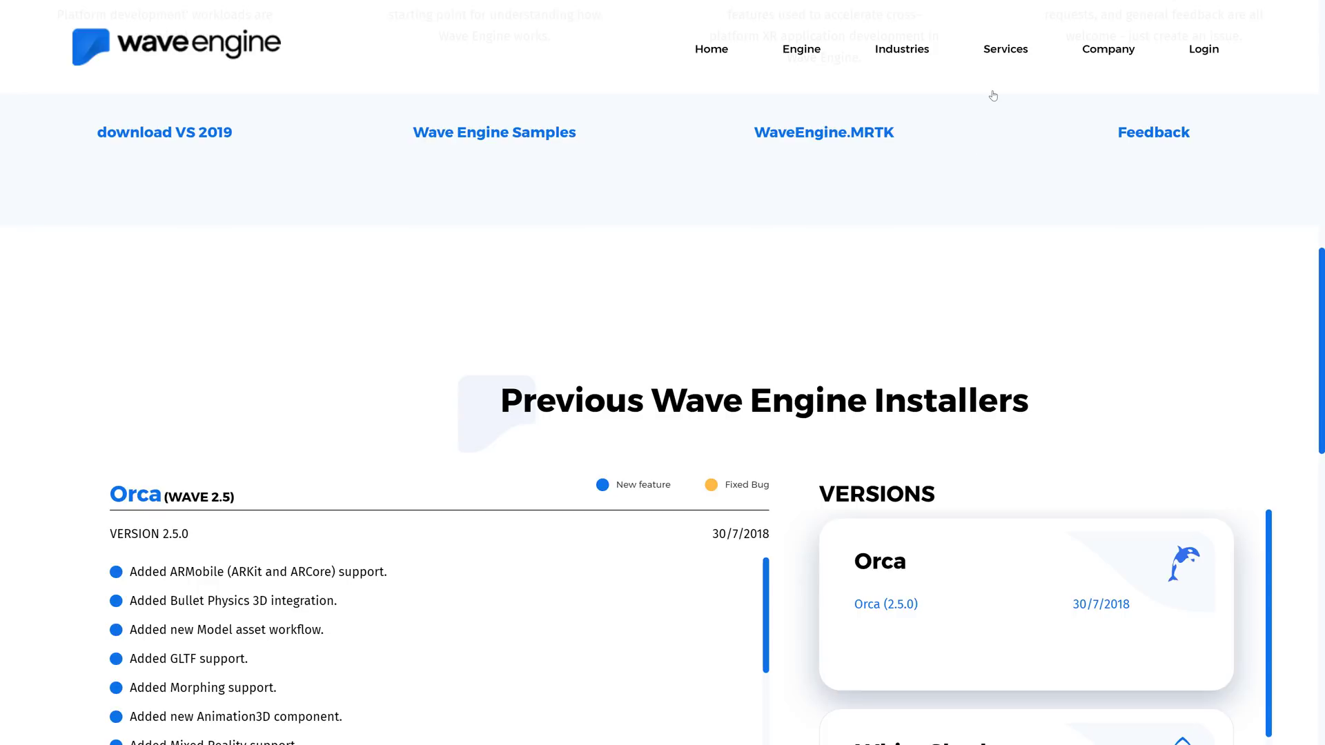
Return to the Wave Engine home page and open the team blog's Wave Engine 3.0 Preview 4 post.
{"action": "left_click", "coordinate": [710, 54]}
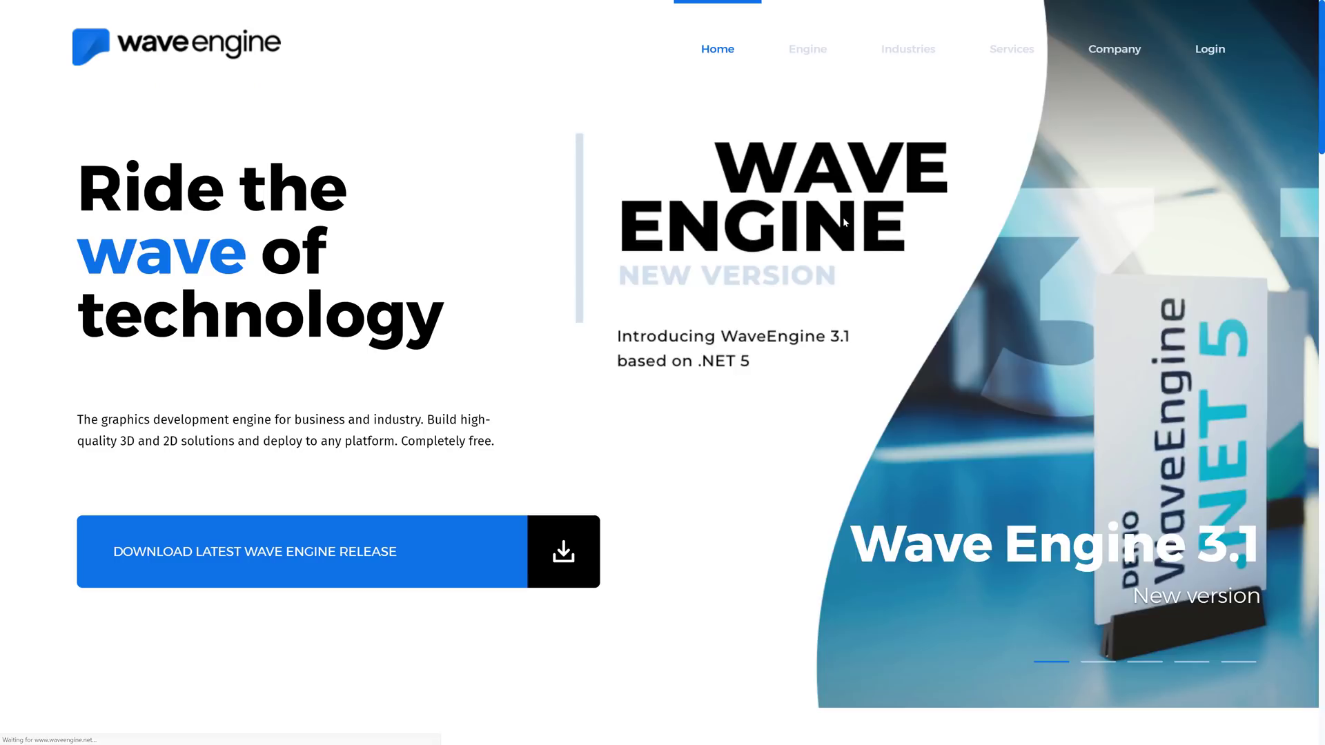
{"action": "scroll", "coordinate": [768, 375], "scroll_direction": "down", "scroll_amount": 15}
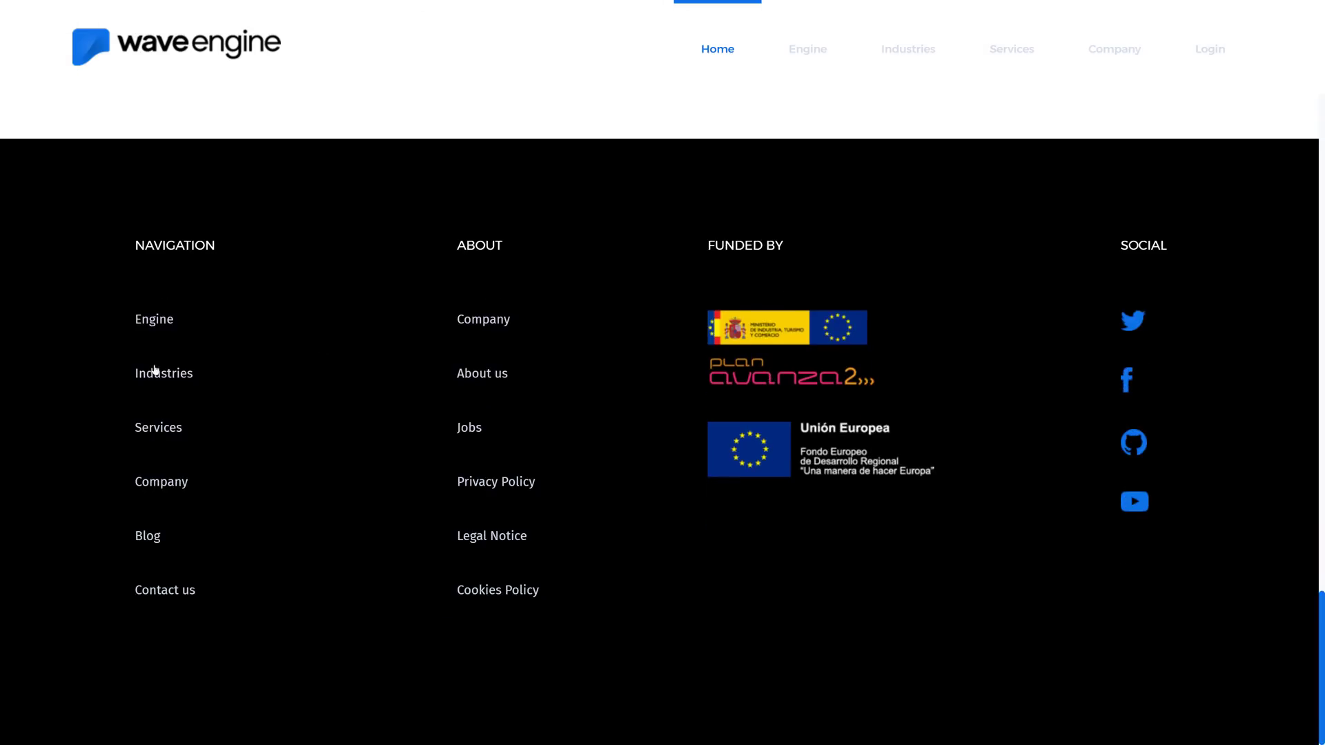
{"action": "left_click", "coordinate": [155, 539]}
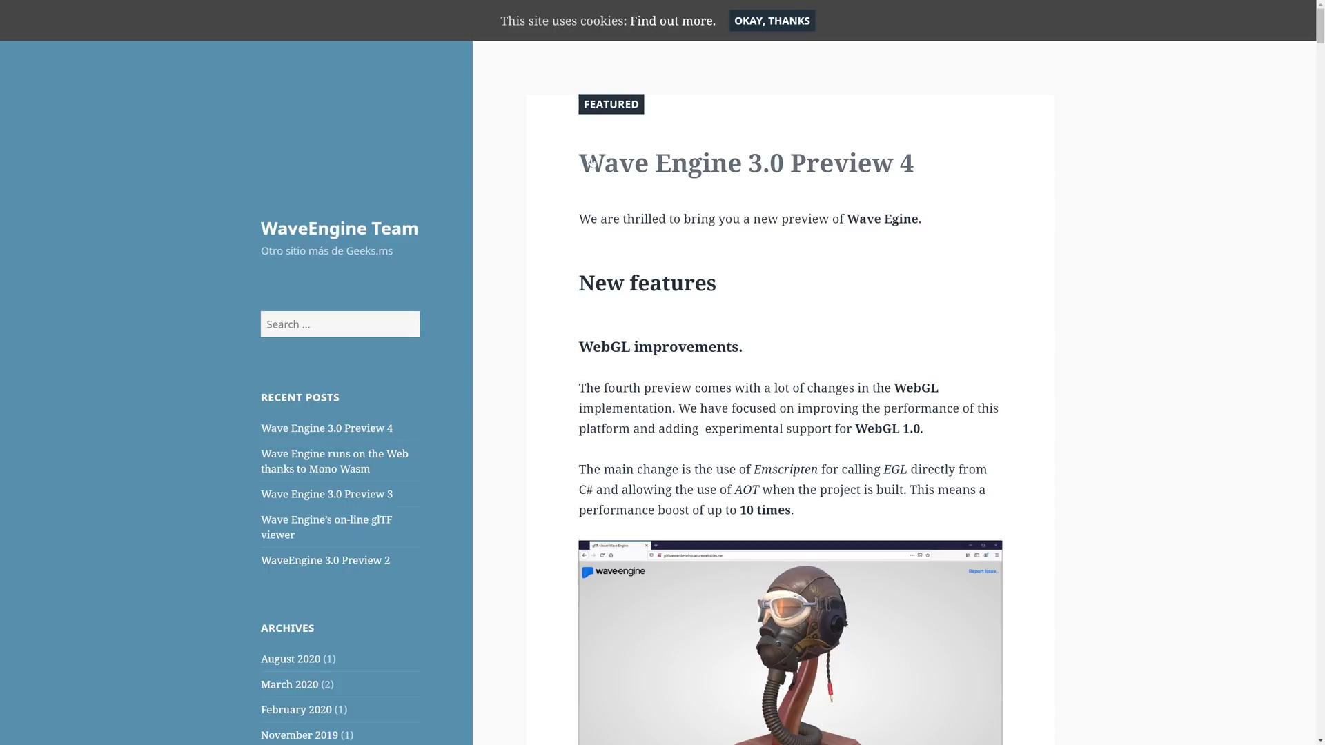
{"action": "left_click_drag", "start_coordinate": [592, 162], "coordinate": [956, 163]}
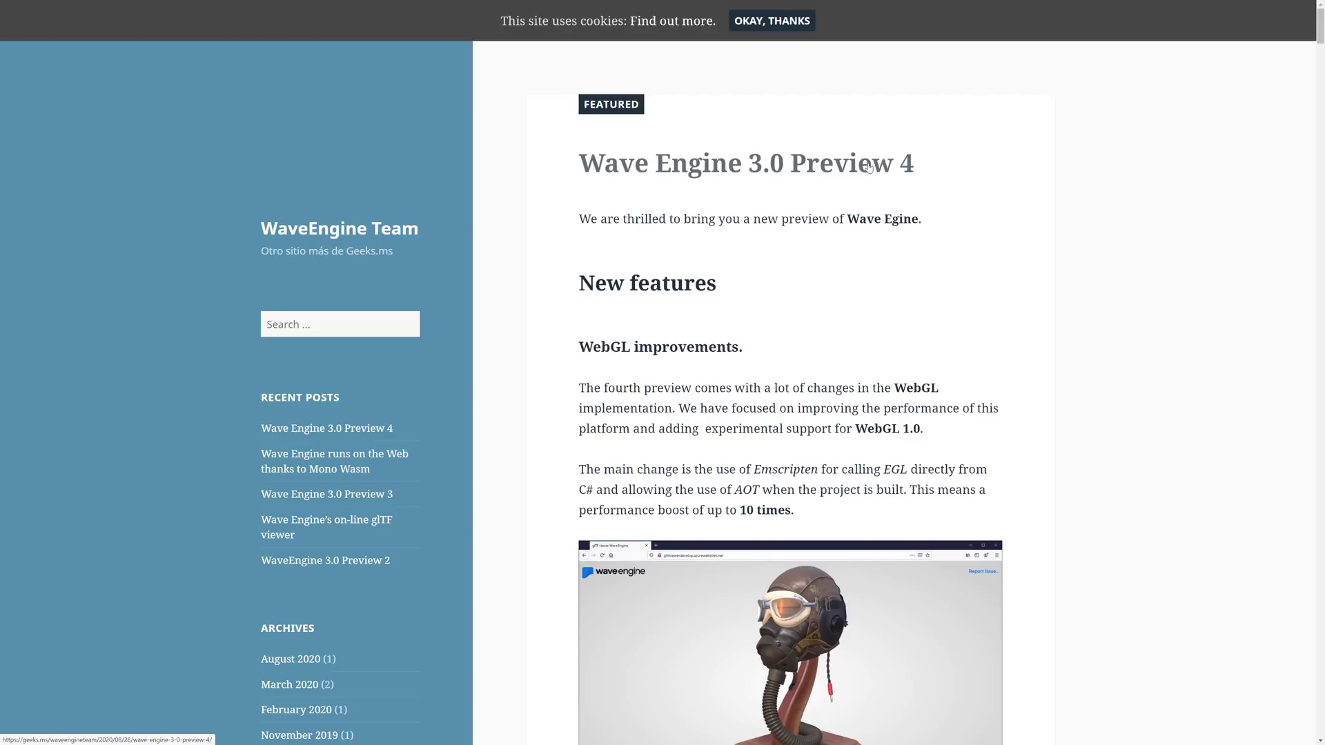
{"action": "left_click", "coordinate": [626, 173]}
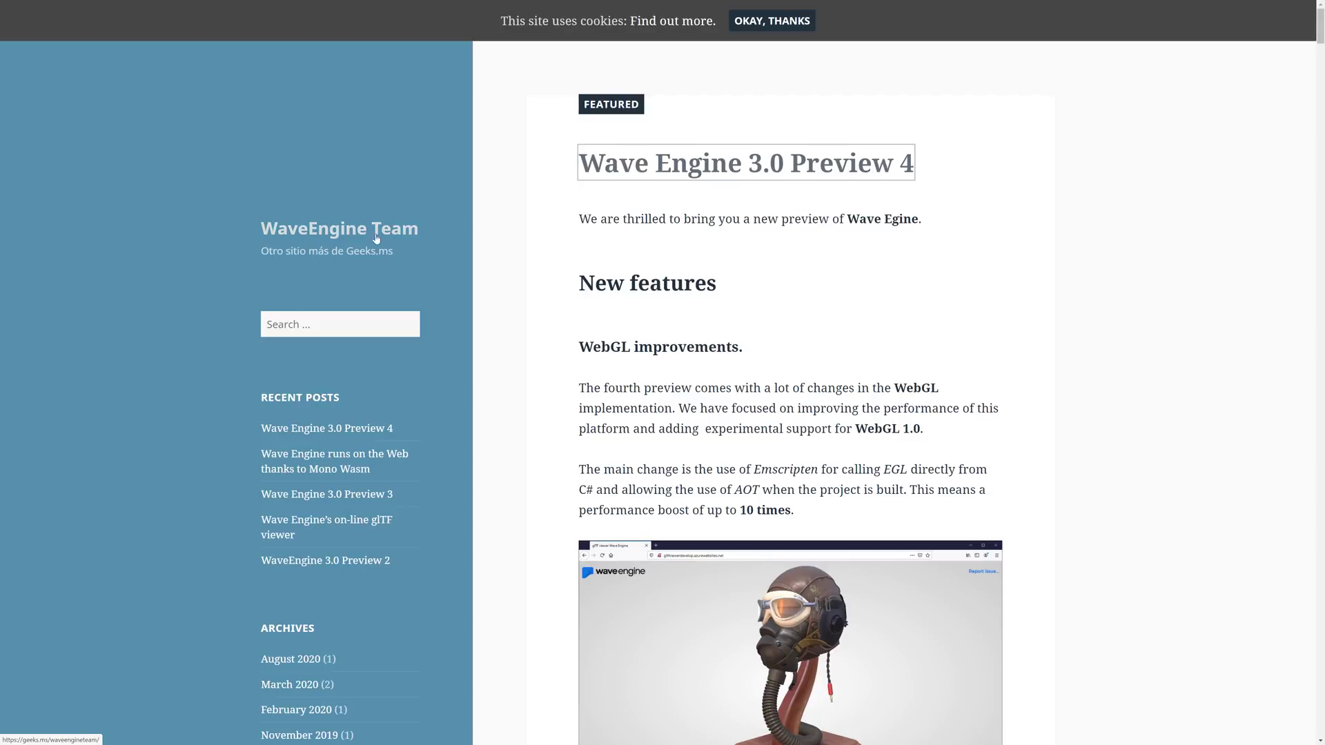
Scroll through the Preview 4 post, then switch to the .NET Blog WaveEngine 3.1 tab.
{"action": "scroll", "coordinate": [635, 412], "scroll_direction": "down", "scroll_amount": 2}
{"action": "scroll", "coordinate": [635, 412], "scroll_direction": "down", "scroll_amount": 20}
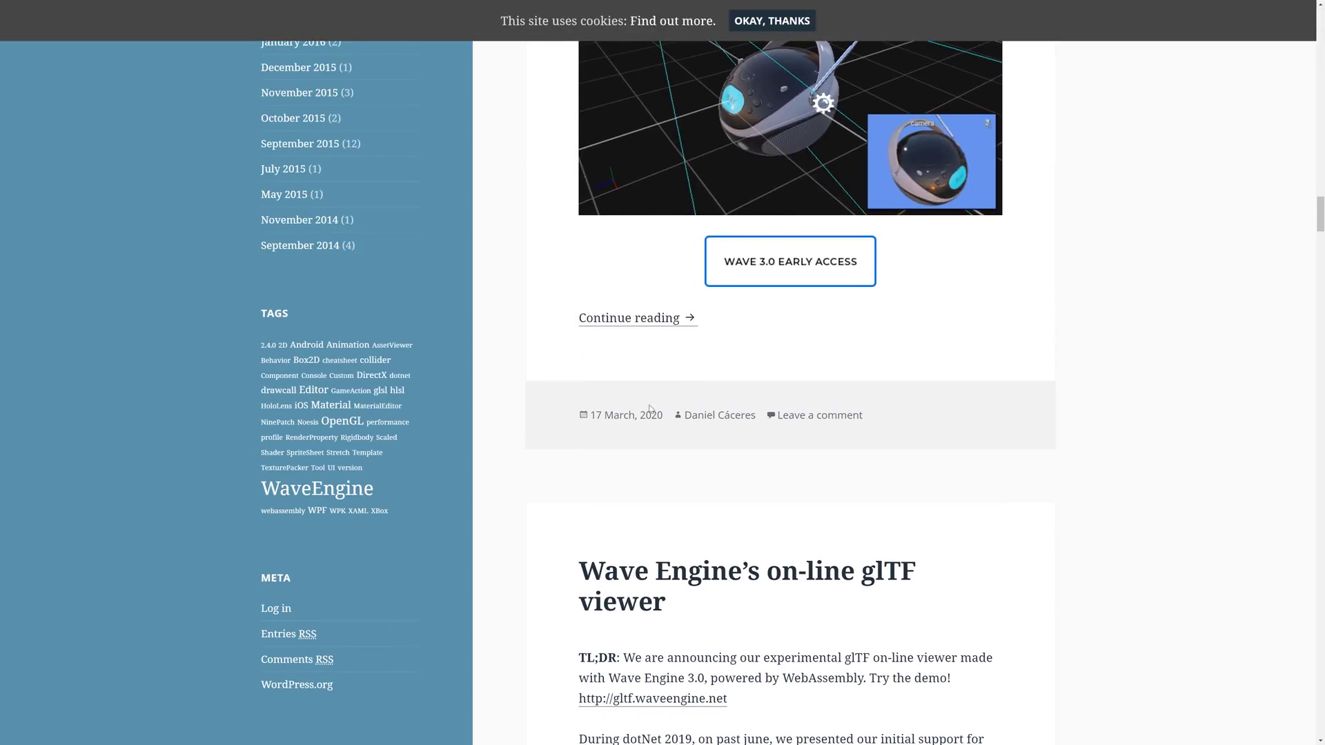
{"action": "scroll", "coordinate": [736, 447], "scroll_direction": "up", "scroll_amount": 12}
{"action": "scroll", "coordinate": [737, 447], "scroll_direction": "up", "scroll_amount": 20}
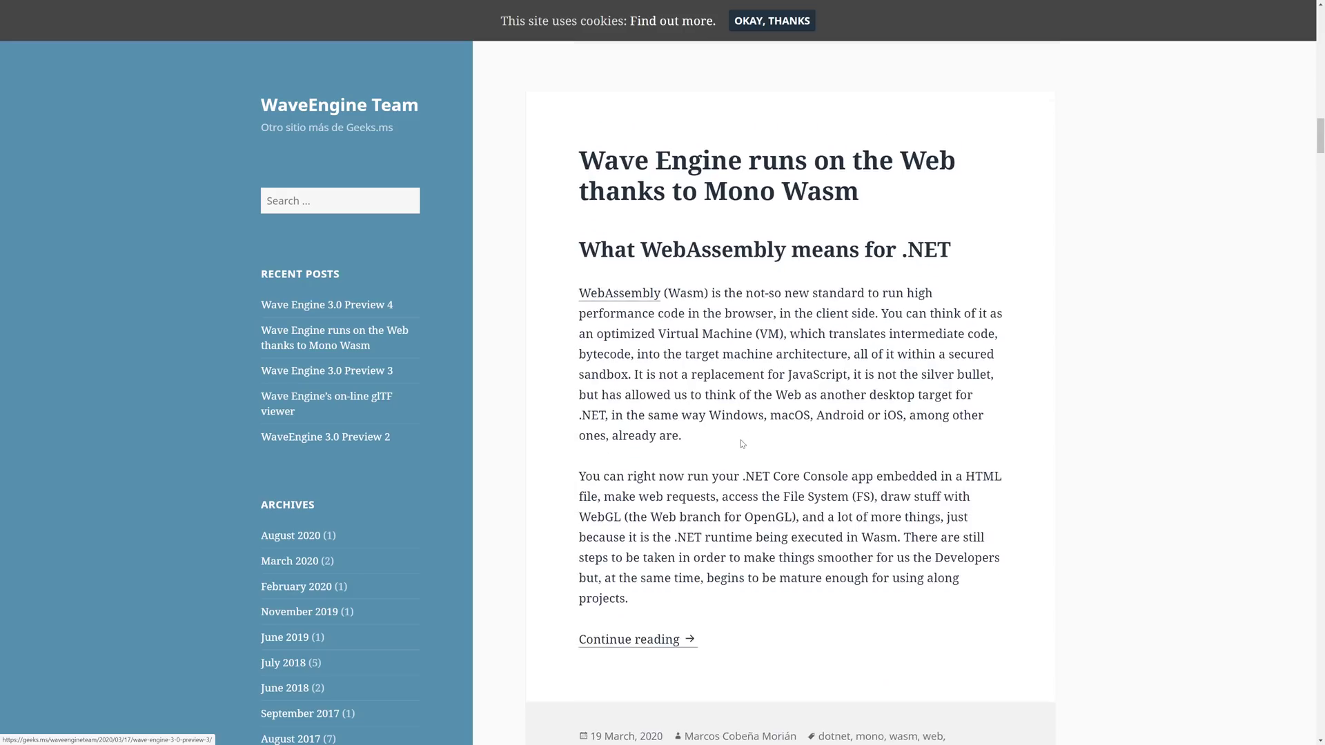
{"action": "scroll", "coordinate": [742, 442], "scroll_direction": "down", "scroll_amount": 15}
{"action": "scroll", "coordinate": [633, 561], "scroll_direction": "down", "scroll_amount": 2}
{"action": "scroll", "coordinate": [649, 532], "scroll_direction": "up", "scroll_amount": 20}
{"action": "scroll", "coordinate": [661, 504], "scroll_direction": "up", "scroll_amount": 4}
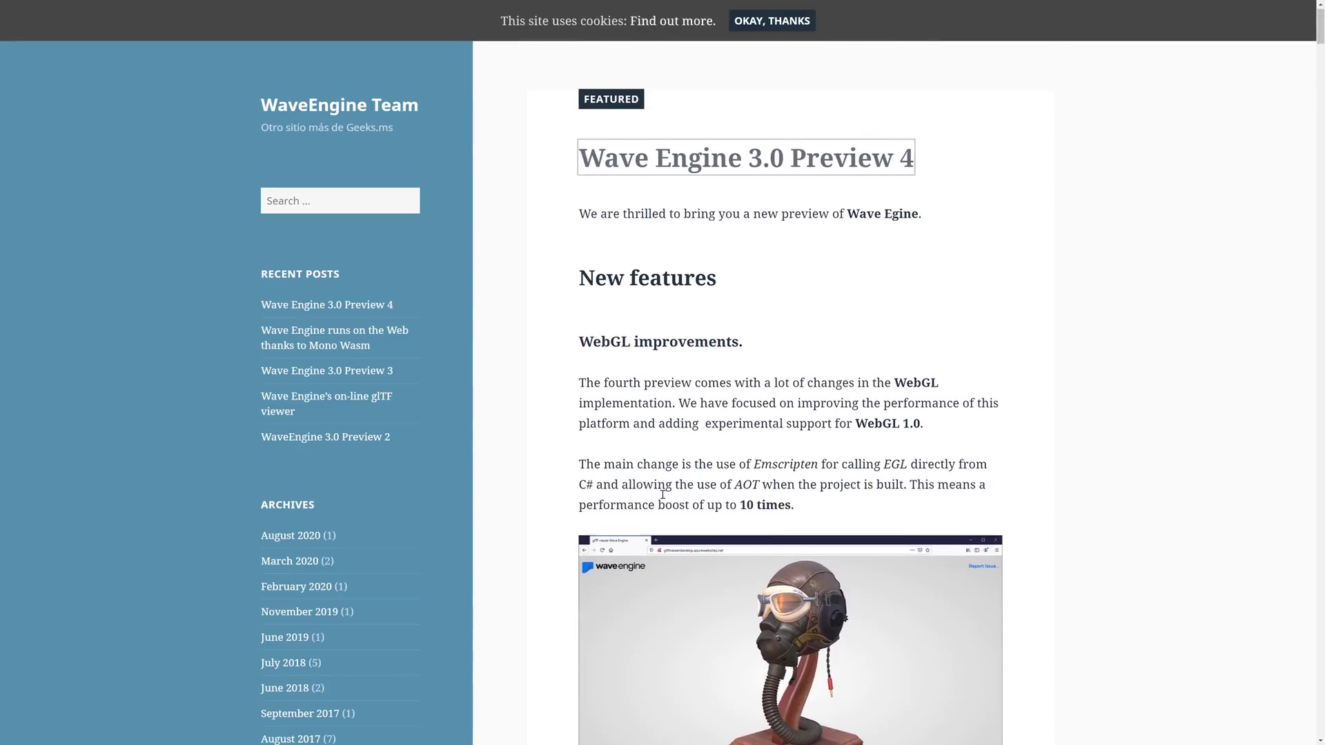
{"action": "scroll", "coordinate": [806, 429], "scroll_direction": "down", "scroll_amount": 5}
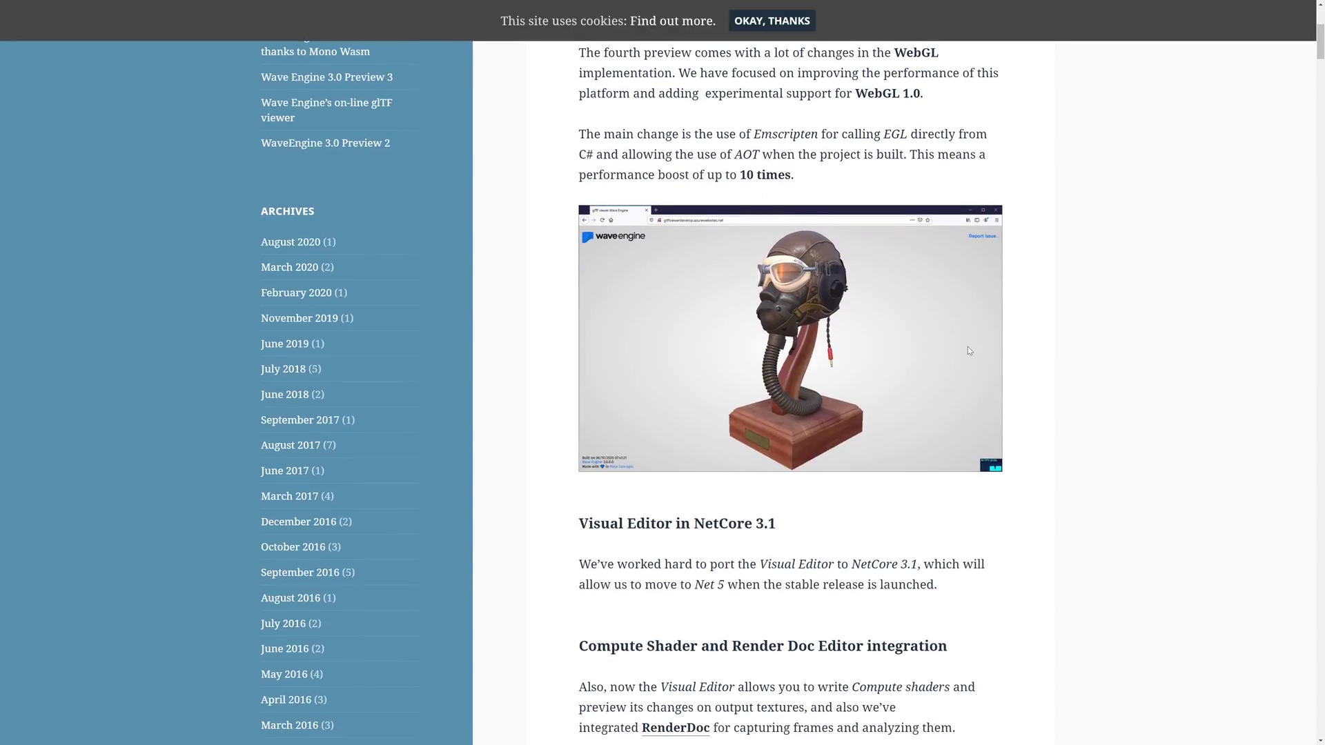
{"action": "key", "text": "ctrl+Tab"}
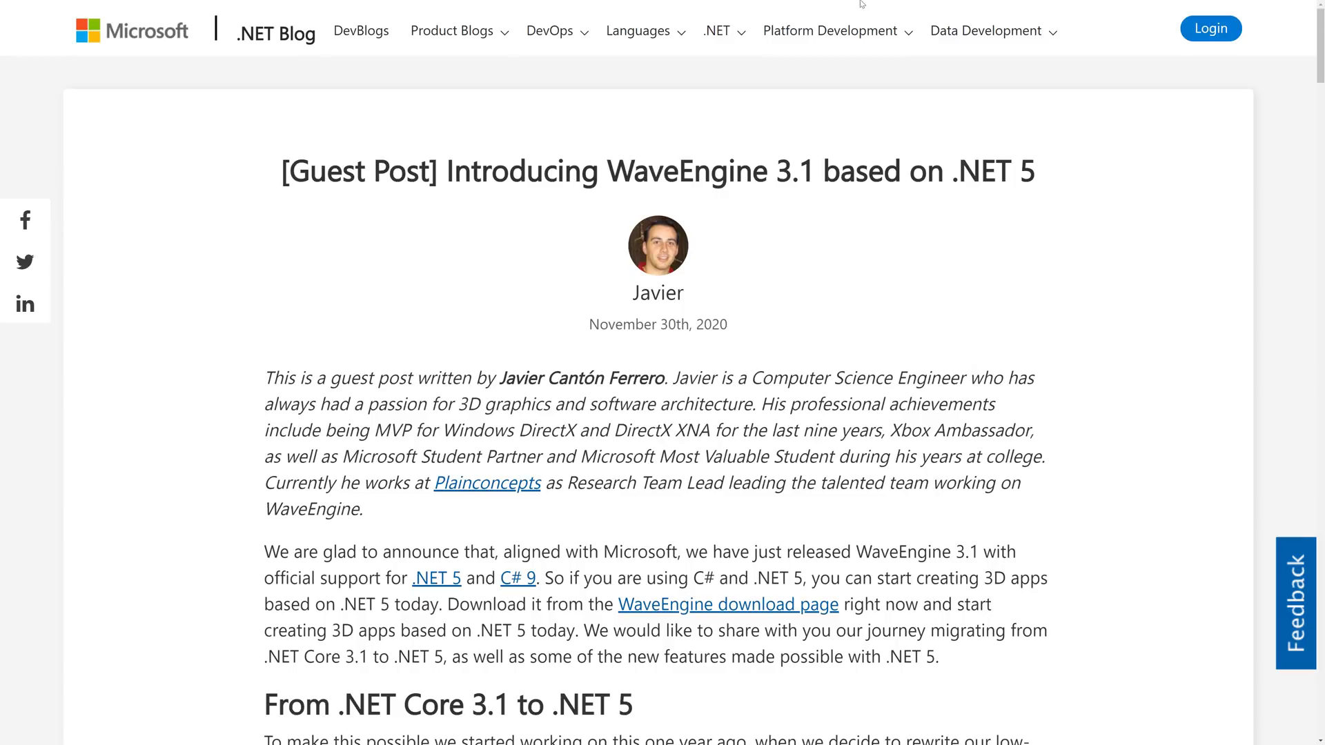
Highlight the sentence announcing the WaveEngine 3.1 release, then clear the highlight.
{"action": "mouse_move", "coordinate": [862, 2]}
{"action": "scroll", "coordinate": [800, 521], "scroll_direction": "down", "scroll_amount": 2}
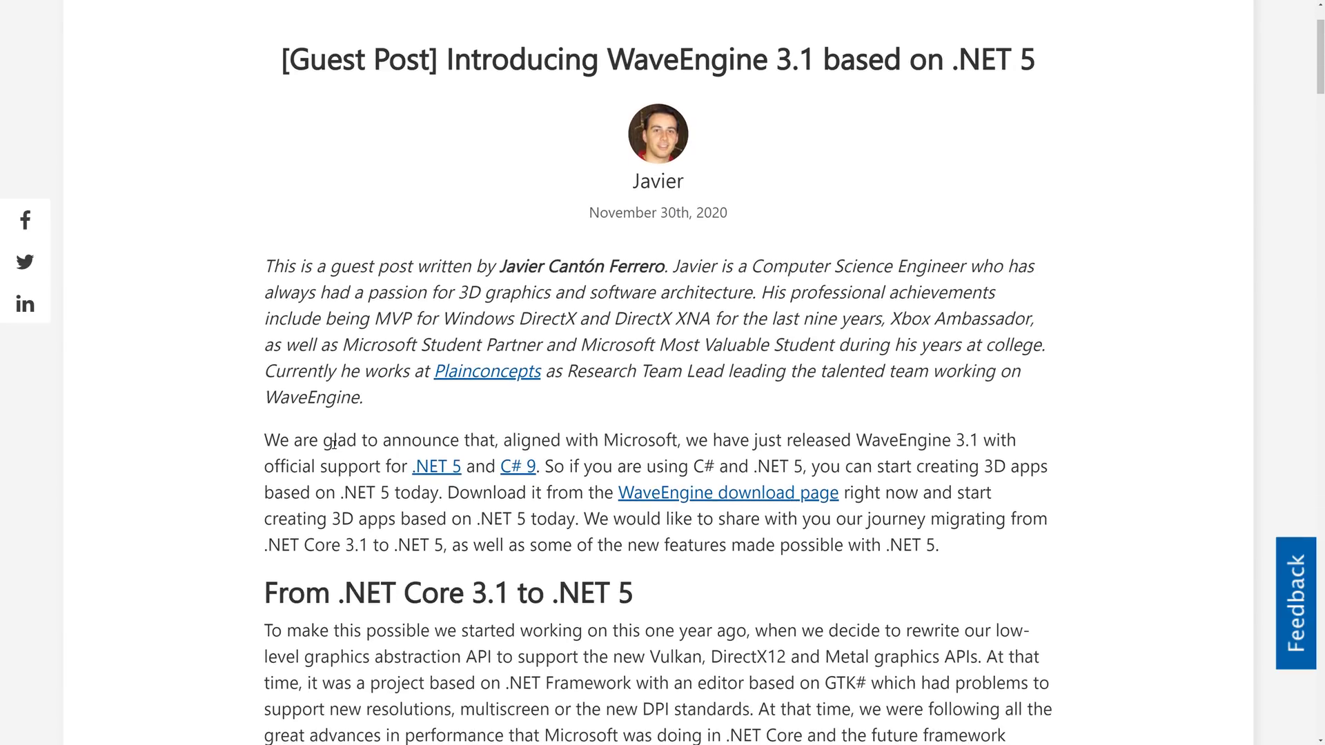
{"action": "left_click_drag", "start_coordinate": [334, 445], "coordinate": [599, 472]}
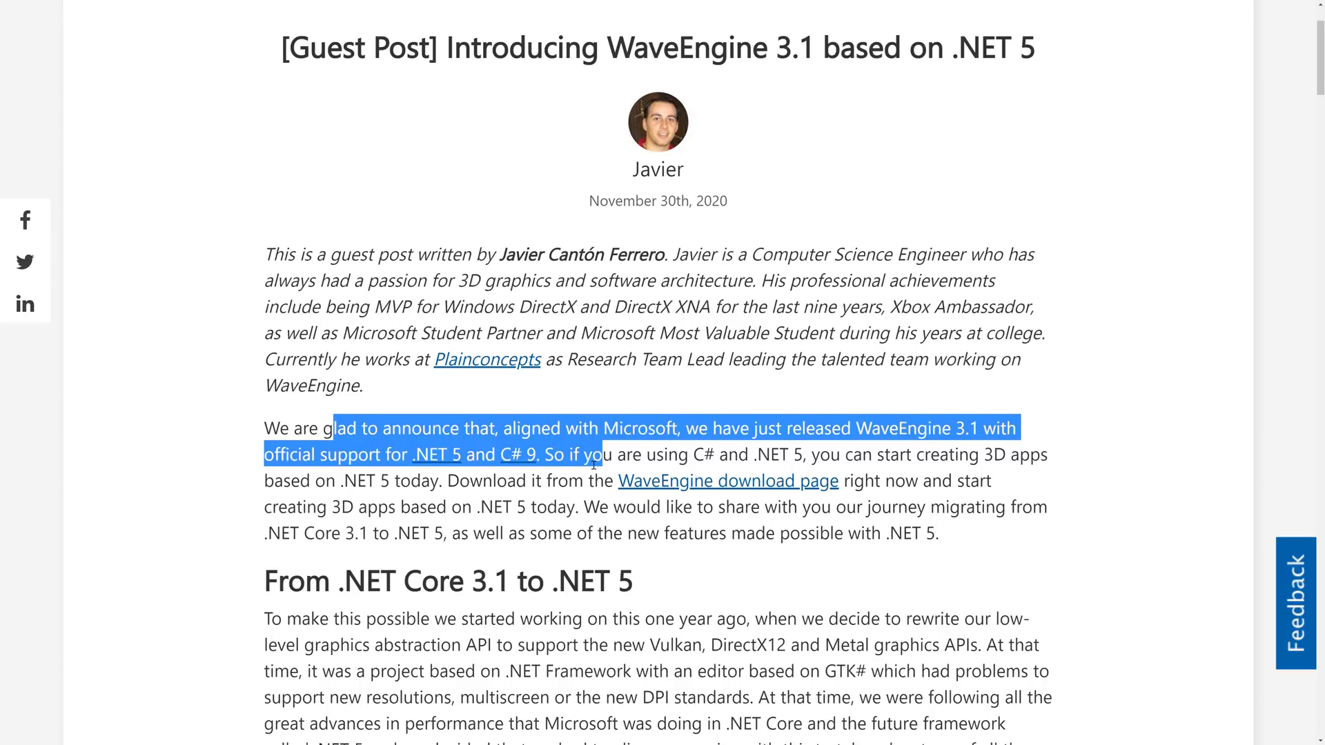
{"action": "left_click", "coordinate": [593, 465]}
Scroll down to the WaveEngine 3.1 platform architecture diagram, selecting a passage along the way.
{"action": "scroll", "coordinate": [593, 466], "scroll_direction": "down", "scroll_amount": 1}
{"action": "scroll", "coordinate": [816, 541], "scroll_direction": "down", "scroll_amount": 3}
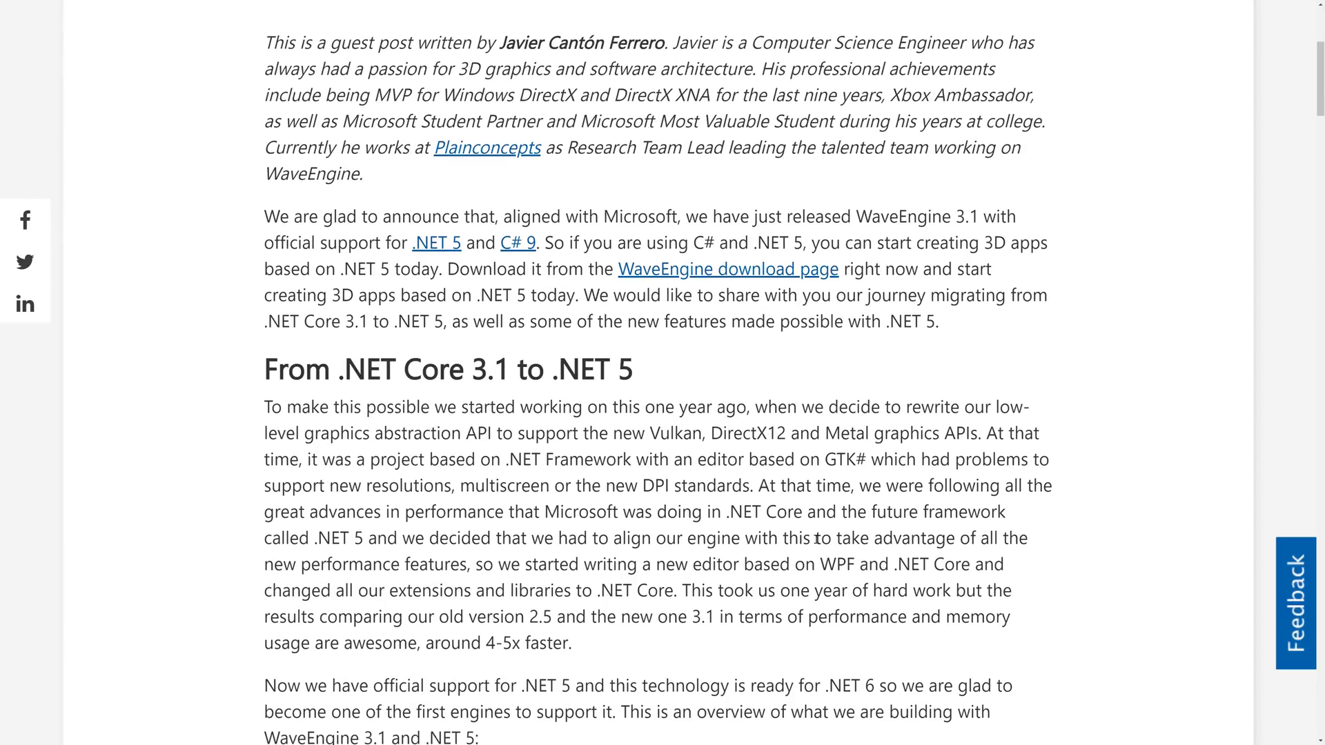
{"action": "scroll", "coordinate": [838, 522], "scroll_direction": "down", "scroll_amount": 2}
{"action": "scroll", "coordinate": [838, 523], "scroll_direction": "down", "scroll_amount": 2}
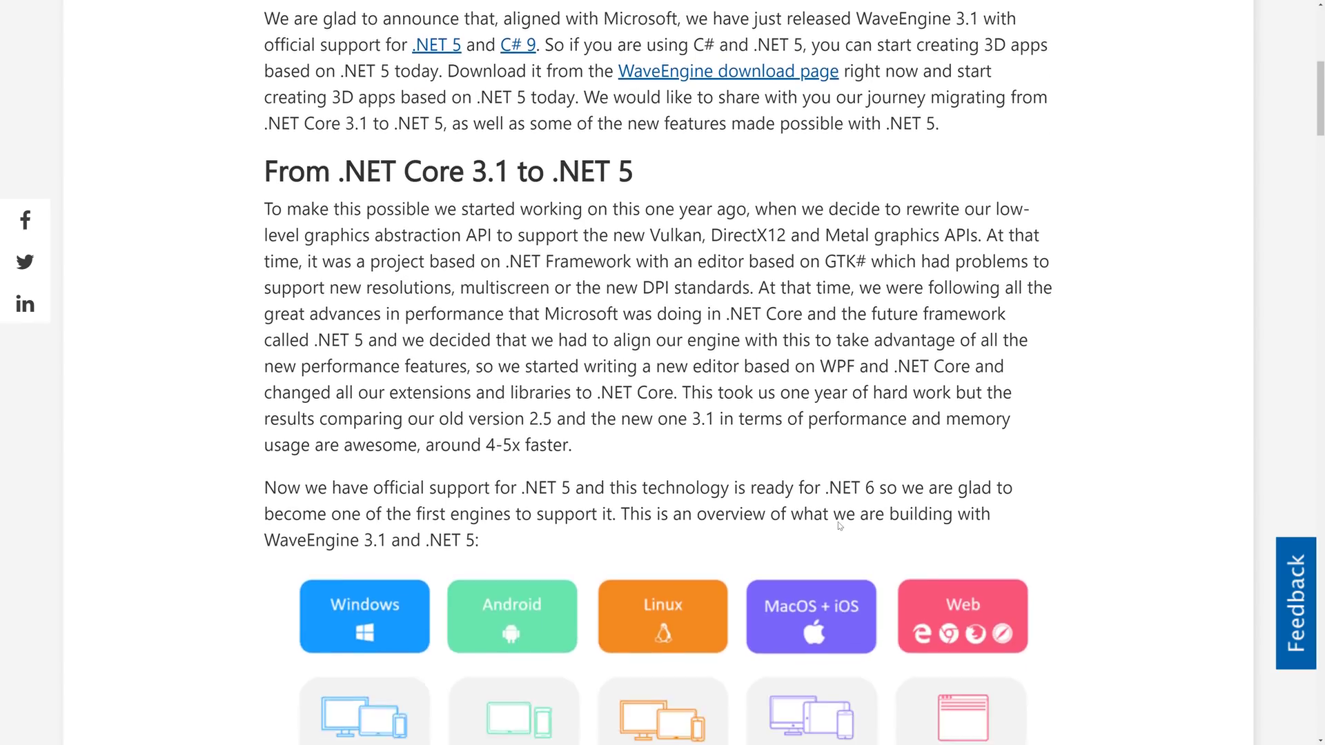
{"action": "left_click_drag", "start_coordinate": [644, 422], "coordinate": [287, 391]}
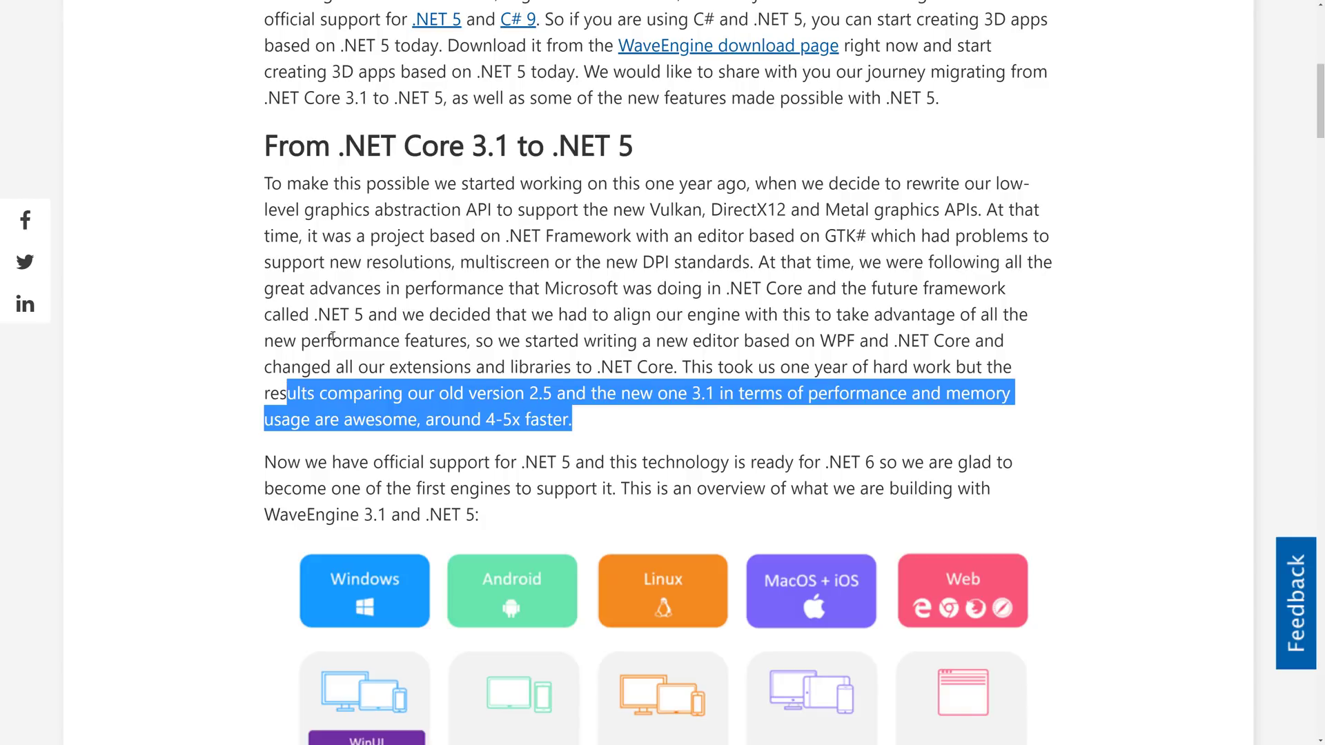
{"action": "scroll", "coordinate": [408, 249], "scroll_direction": "down", "scroll_amount": 6}
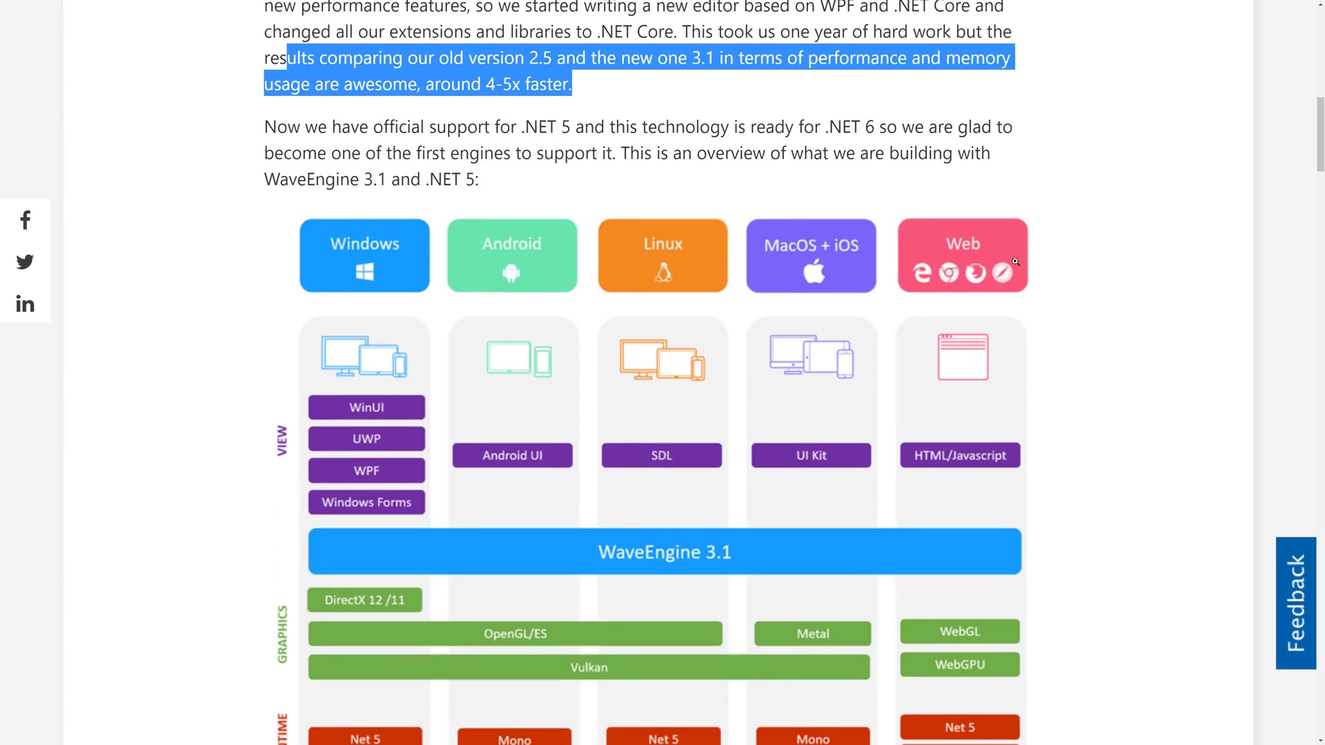
In the WASM section, highlight the heading and the dotnet-wasm compiler name.
{"action": "scroll", "coordinate": [1006, 417], "scroll_direction": "down", "scroll_amount": 6}
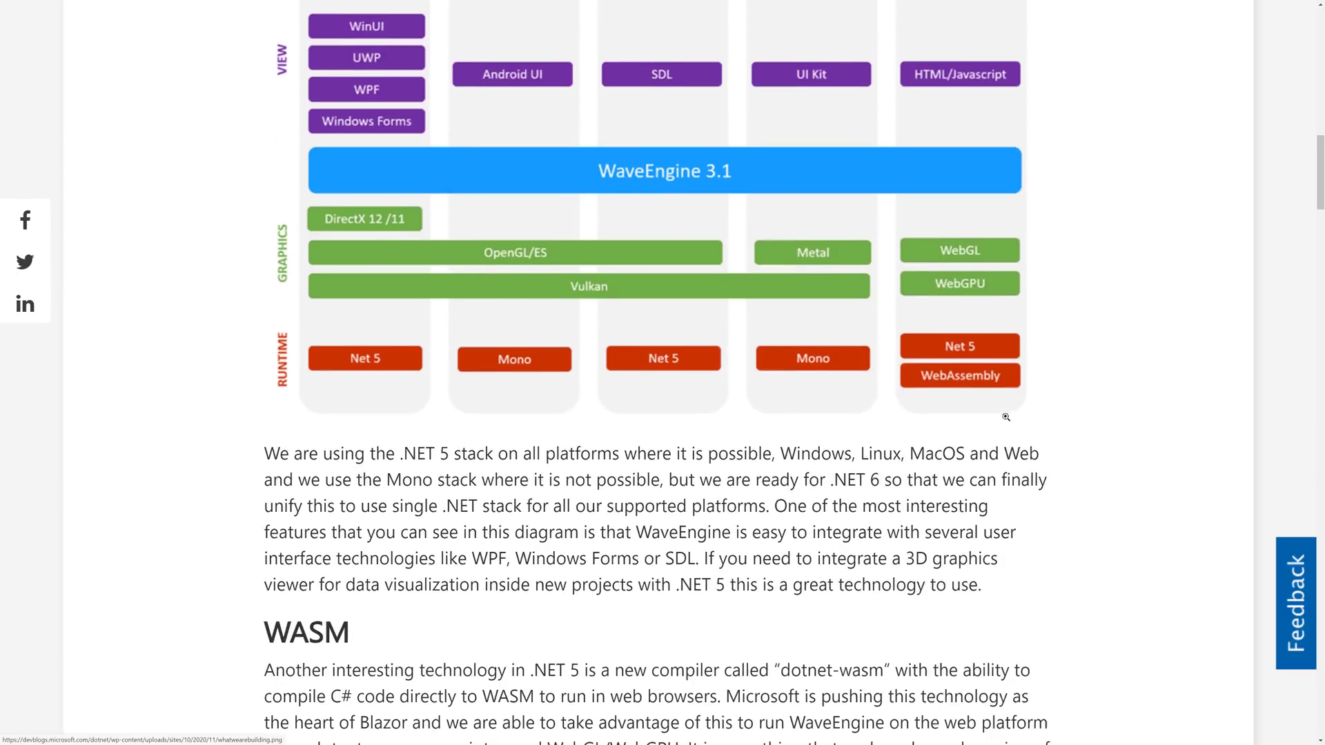
{"action": "scroll", "coordinate": [1005, 417], "scroll_direction": "down", "scroll_amount": 4}
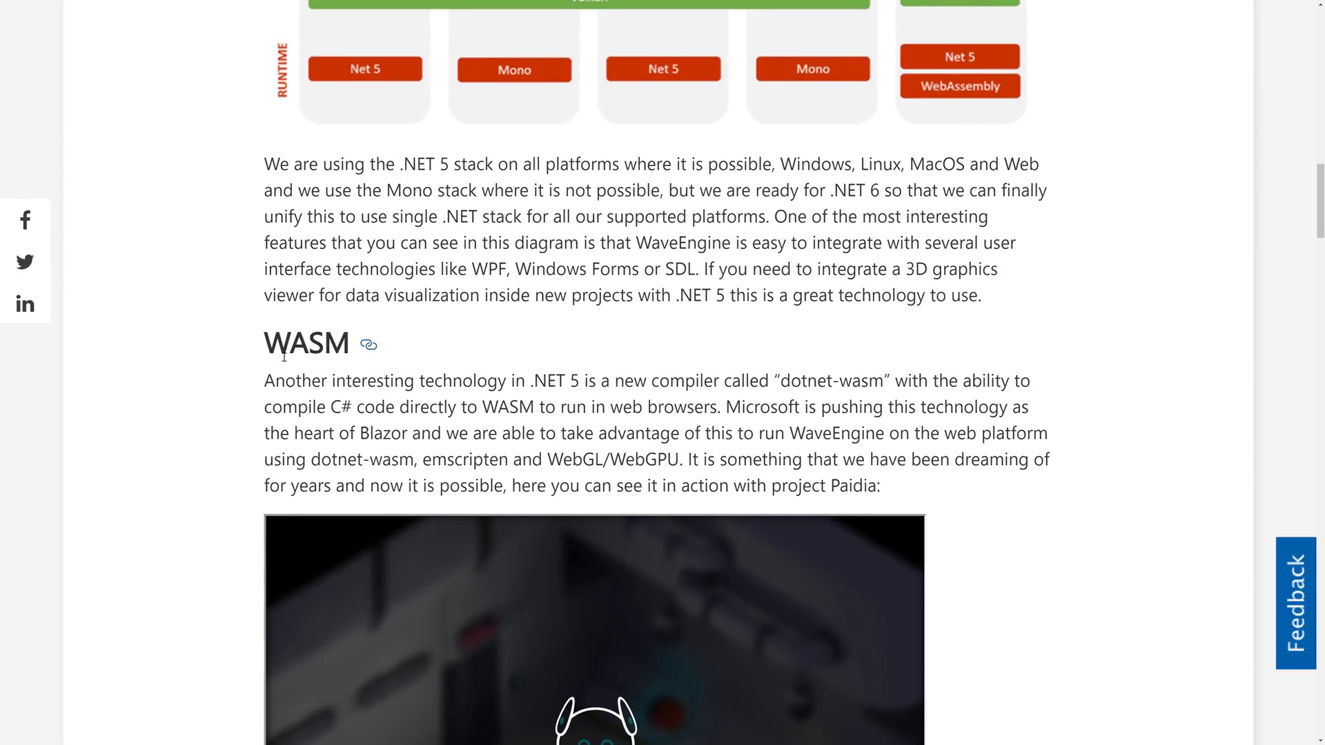
{"action": "double_click", "coordinate": [297, 348]}
{"action": "left_click", "coordinate": [754, 358]}
{"action": "left_click_drag", "start_coordinate": [800, 381], "coordinate": [907, 381]}
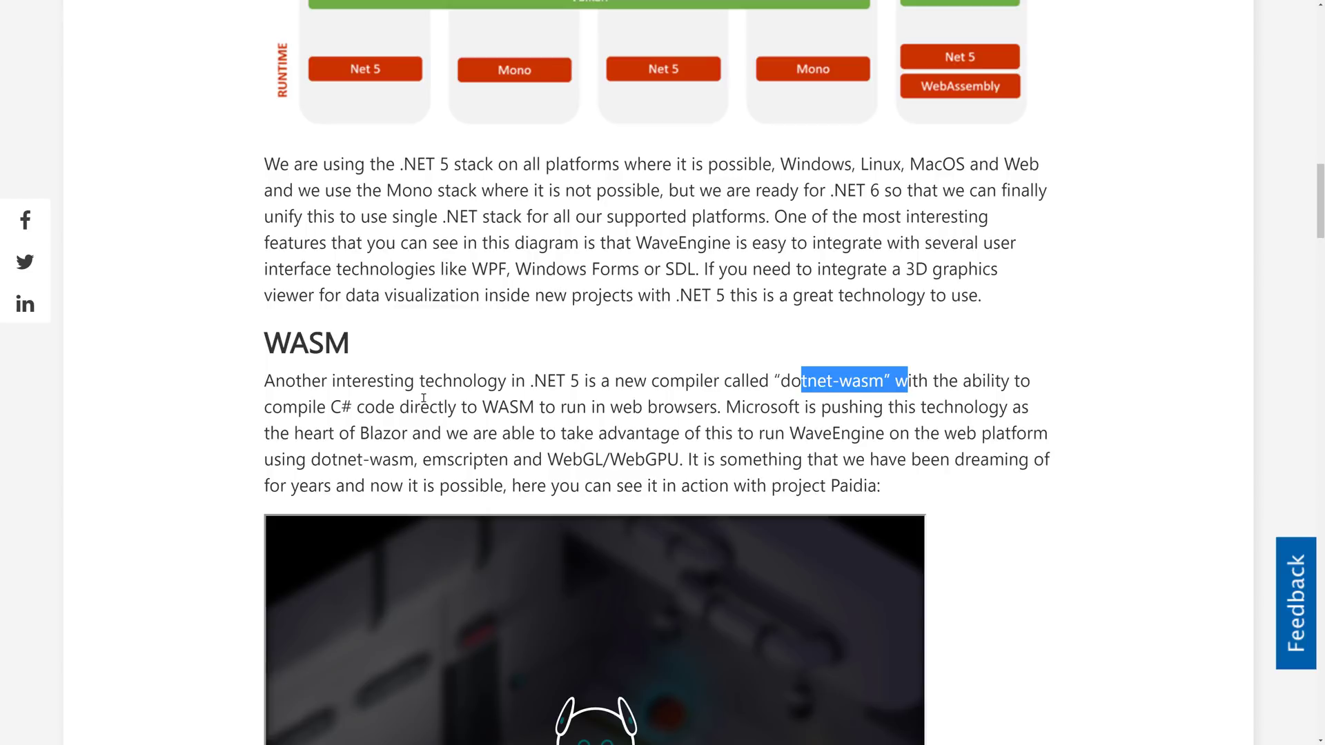
Scroll to the New post processing pipeline section and highlight its heading and a phrase.
{"action": "scroll", "coordinate": [442, 403], "scroll_direction": "down", "scroll_amount": 3}
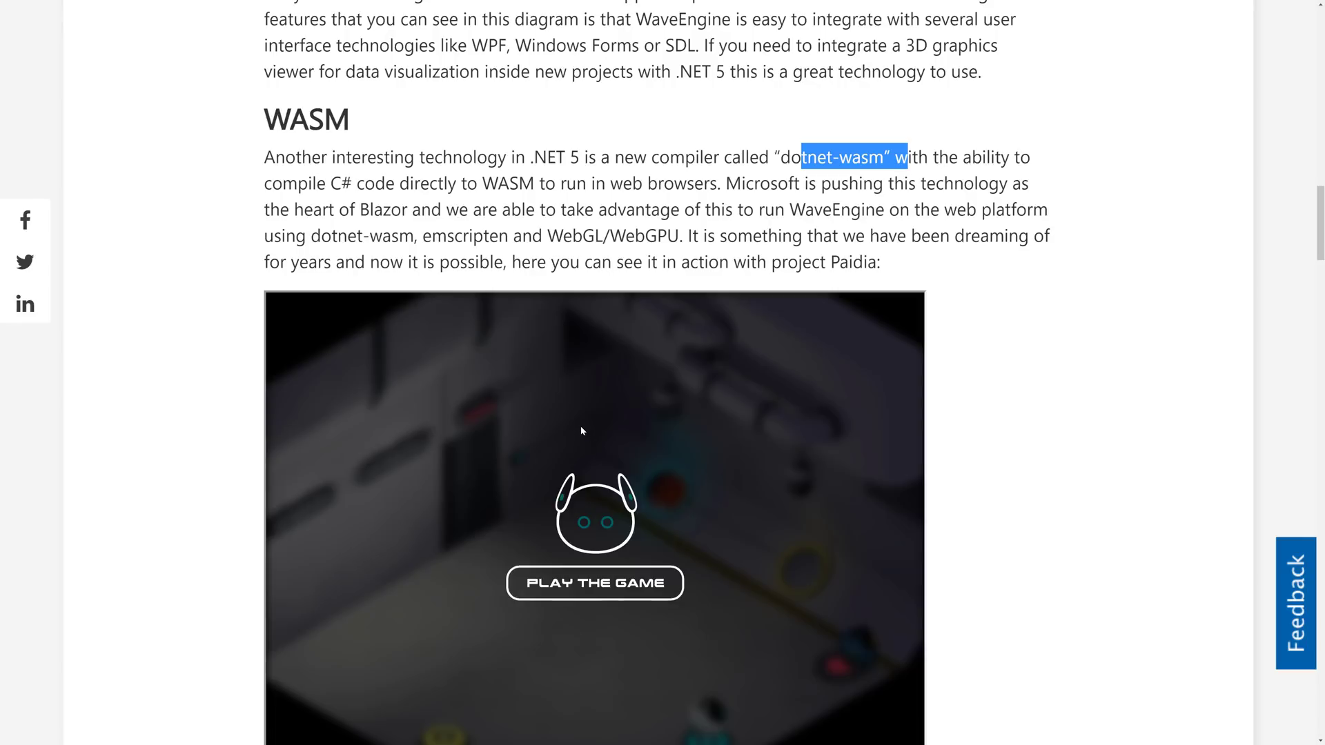
{"action": "scroll", "coordinate": [857, 494], "scroll_direction": "down", "scroll_amount": 8}
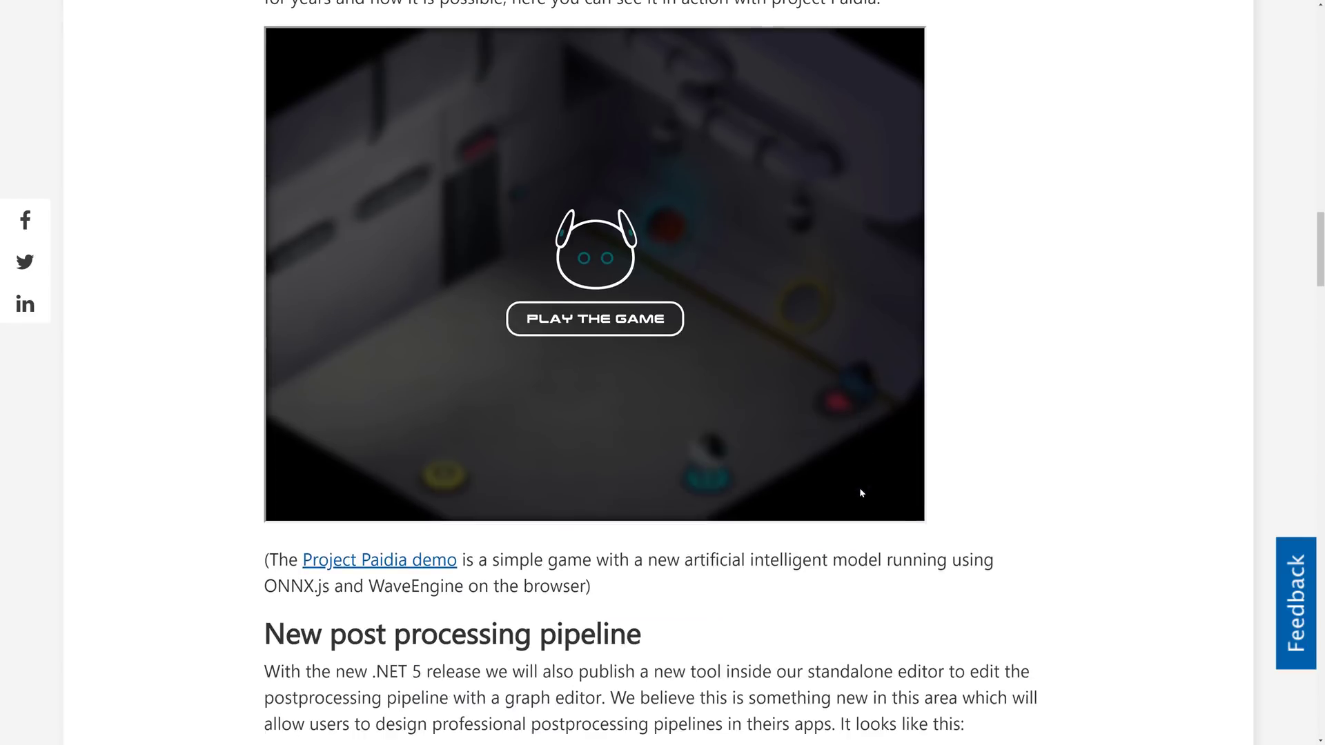
{"action": "scroll", "coordinate": [860, 477], "scroll_direction": "down", "scroll_amount": 3}
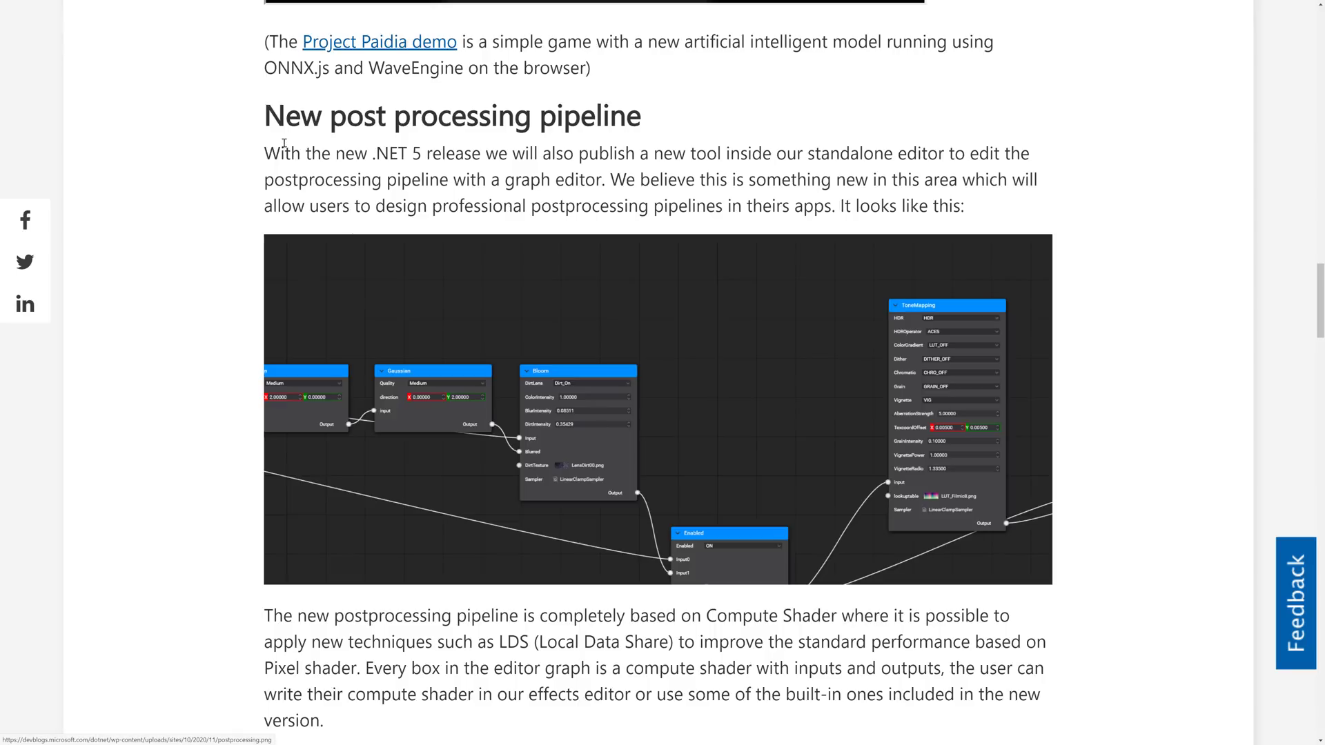
{"action": "left_click_drag", "start_coordinate": [264, 123], "coordinate": [754, 97]}
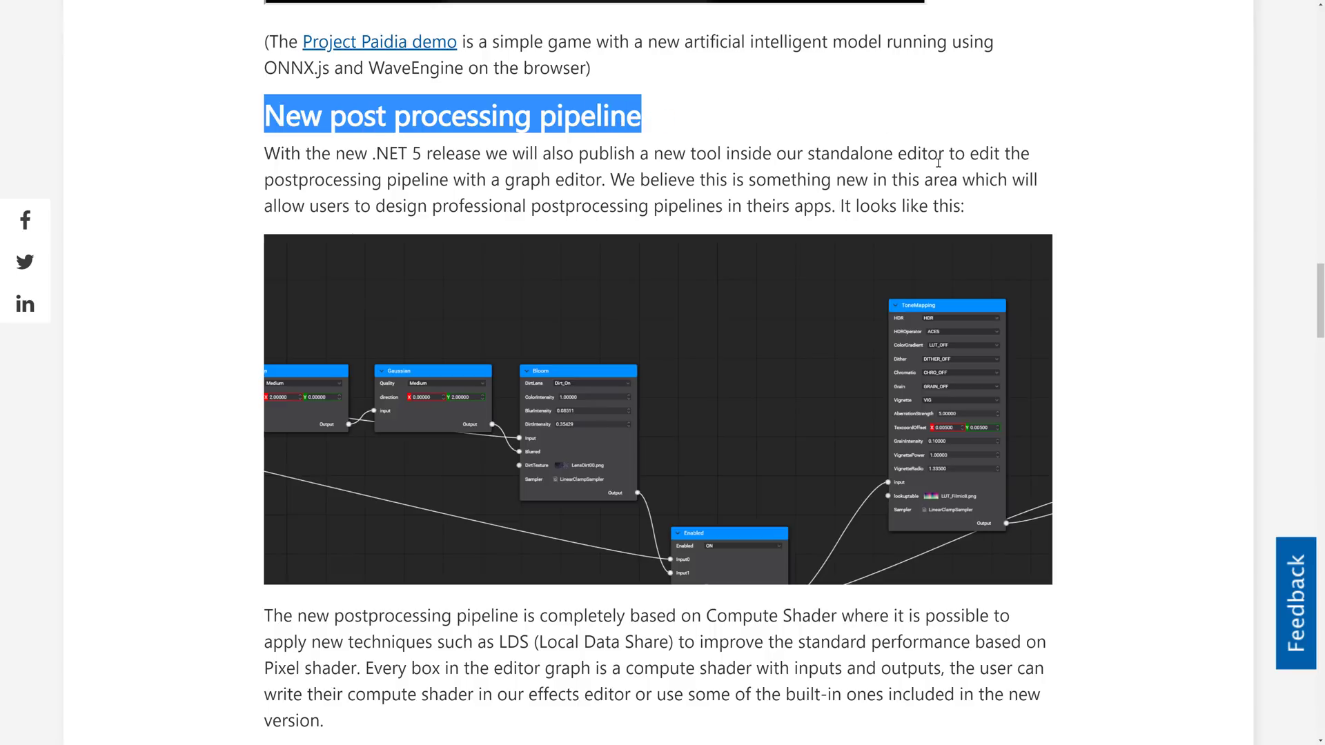
{"action": "scroll", "coordinate": [686, 269], "scroll_direction": "down", "scroll_amount": 3}
{"action": "left_click_drag", "start_coordinate": [548, 393], "coordinate": [873, 384]}
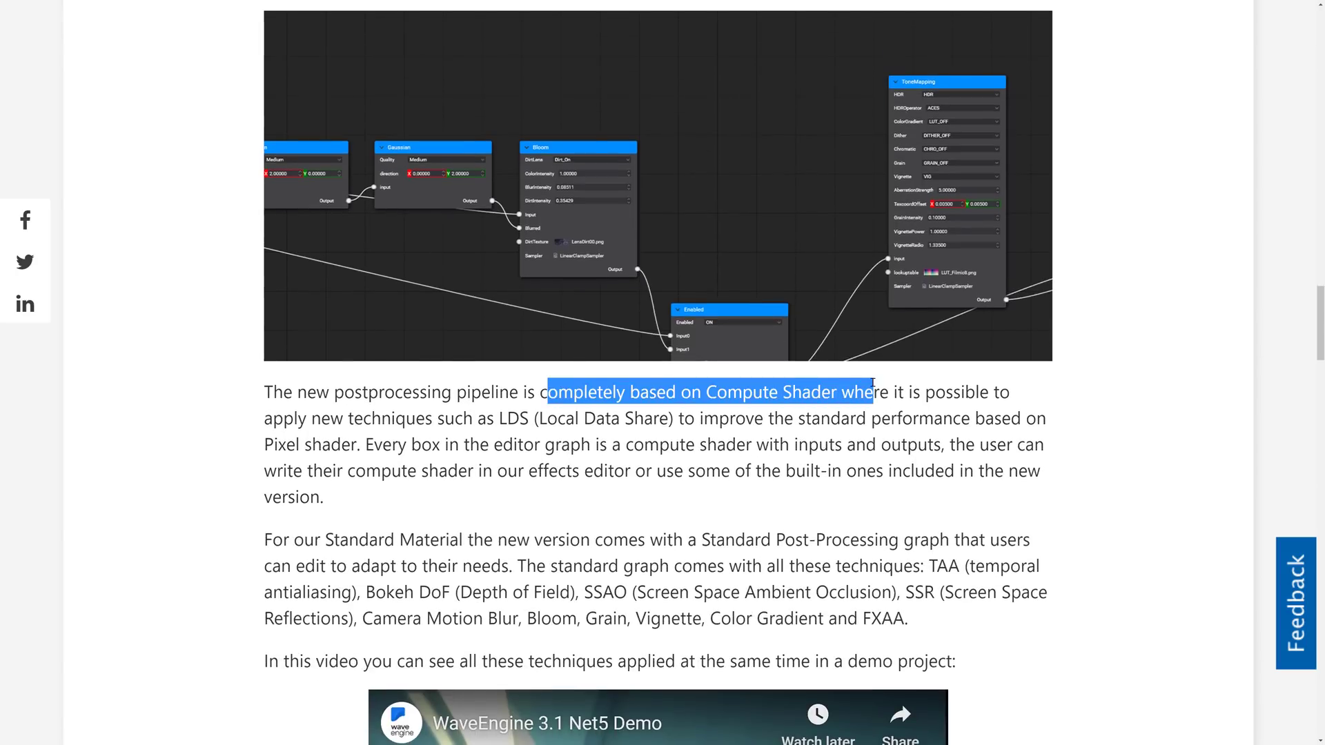
Scroll on through the article to the Resources section.
{"action": "scroll", "coordinate": [873, 384], "scroll_direction": "down", "scroll_amount": 2}
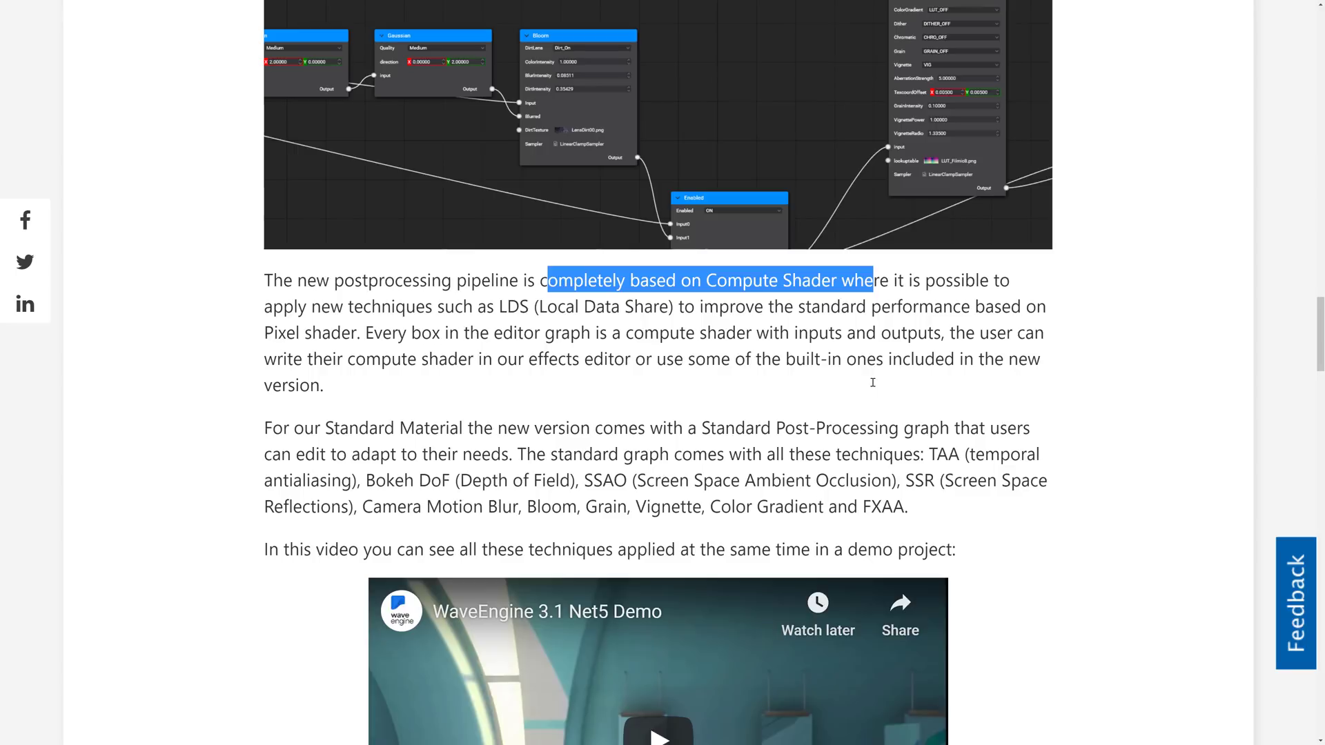
{"action": "scroll", "coordinate": [873, 384], "scroll_direction": "down", "scroll_amount": 4}
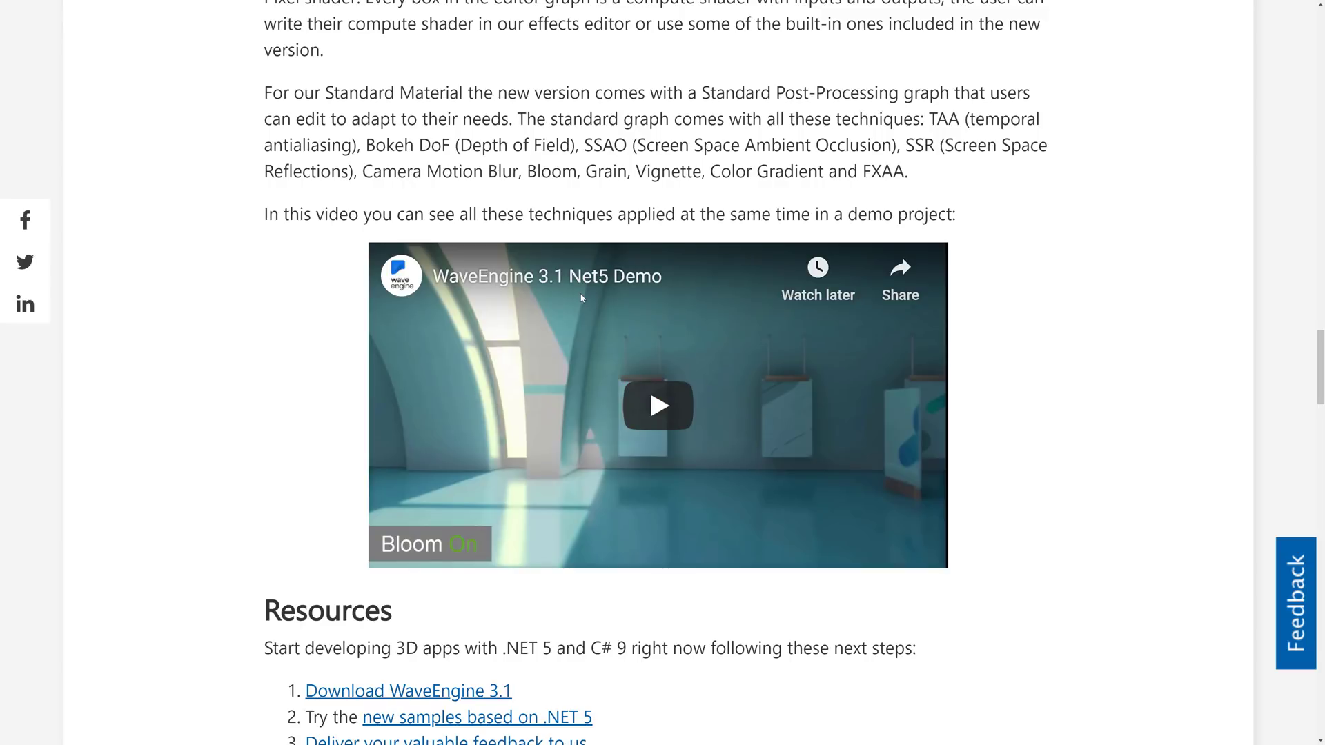
{"action": "scroll", "coordinate": [768, 341], "scroll_direction": "down", "scroll_amount": 3}
{"action": "scroll", "coordinate": [769, 351], "scroll_direction": "down", "scroll_amount": 2}
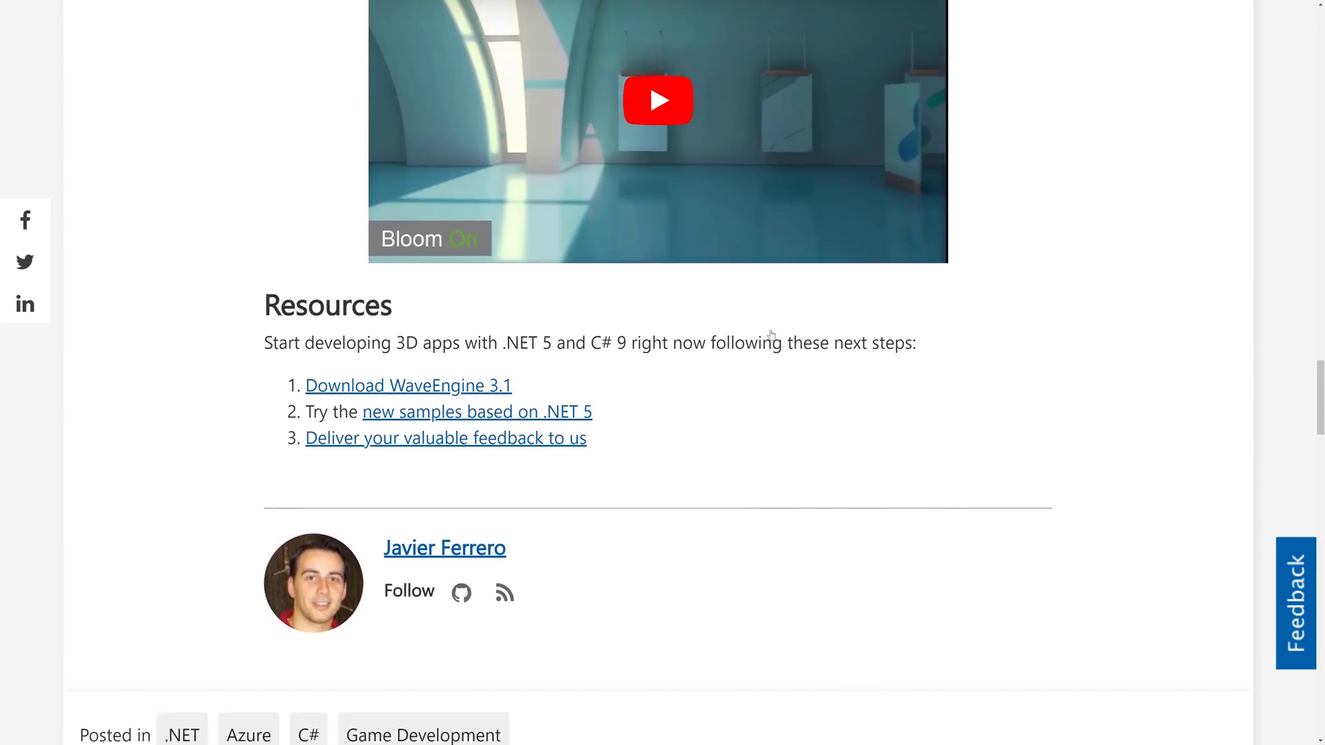
{"action": "scroll", "coordinate": [830, 427], "scroll_direction": "up", "scroll_amount": 3}
{"action": "scroll", "coordinate": [831, 426], "scroll_direction": "up", "scroll_amount": 15}
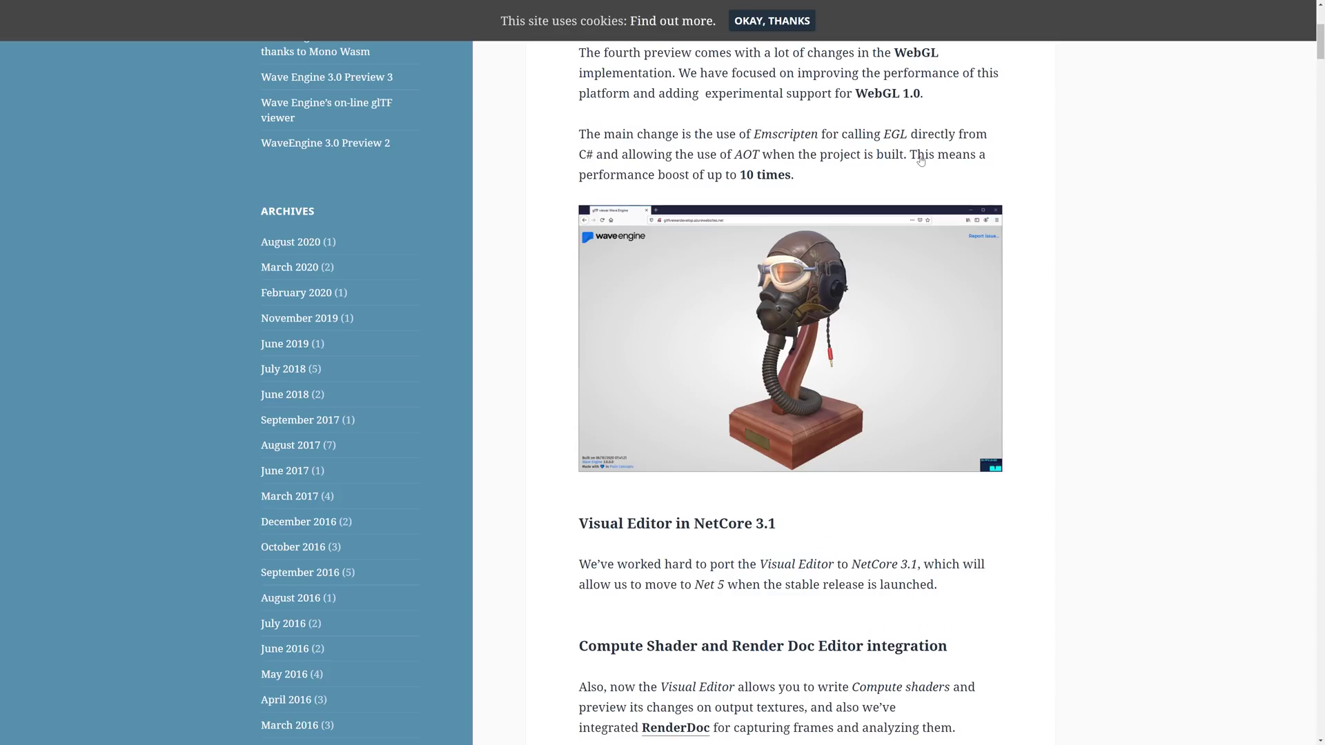
Follow the blog post's screenshot link to the waveengine.net home page.
{"action": "left_click", "coordinate": [752, 213]}
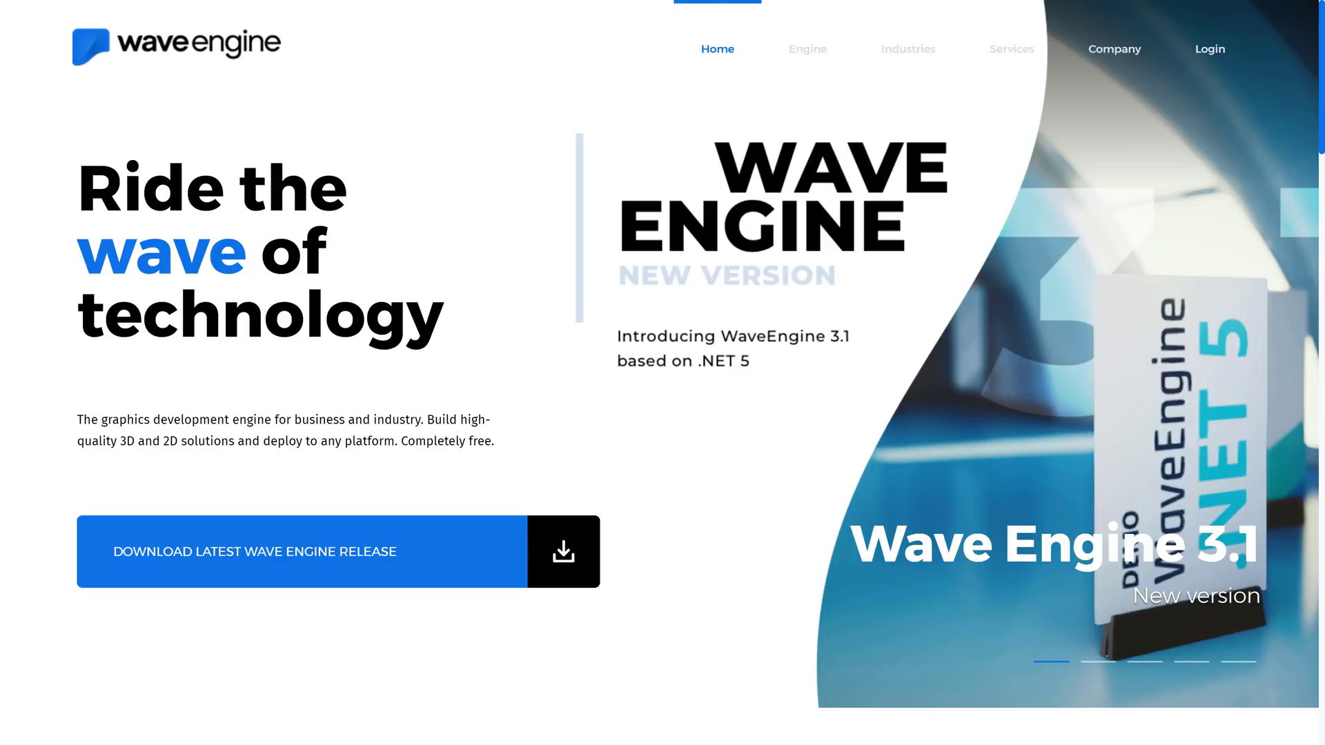
{"action": "mouse_move", "coordinate": [734, 3]}
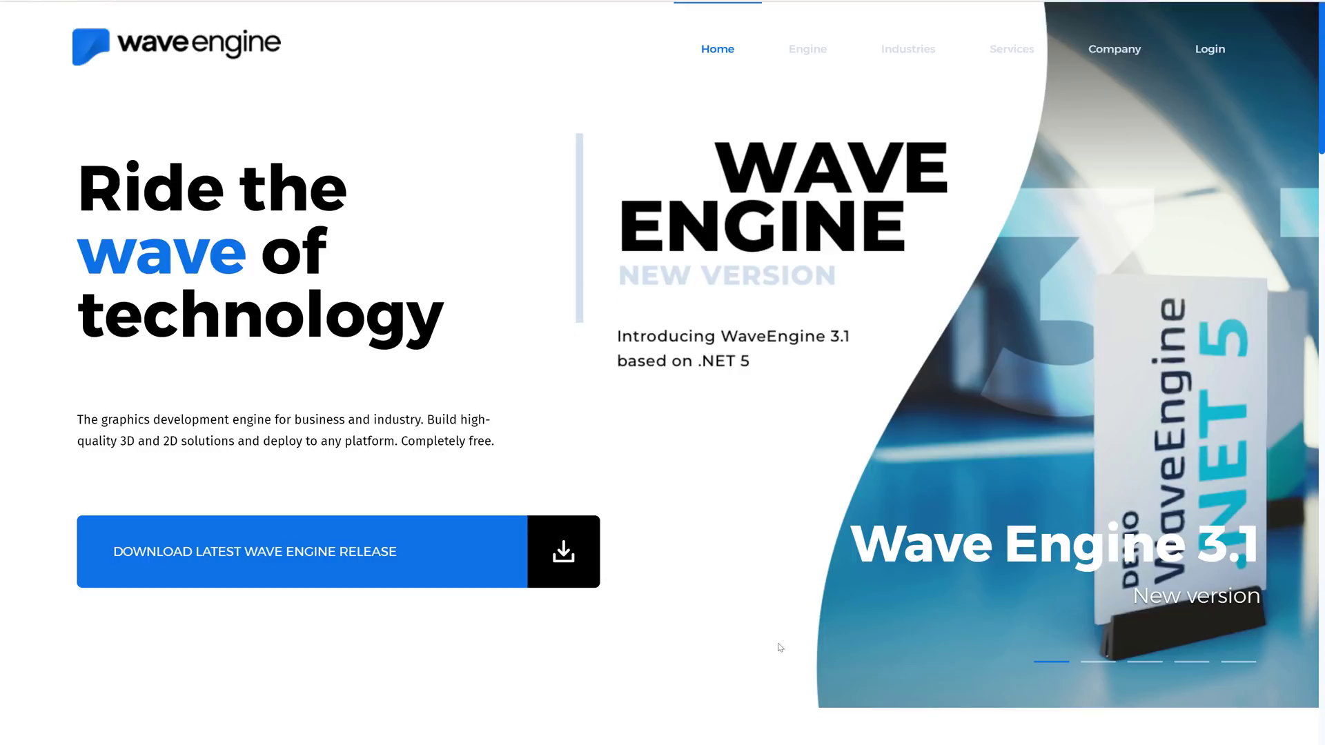